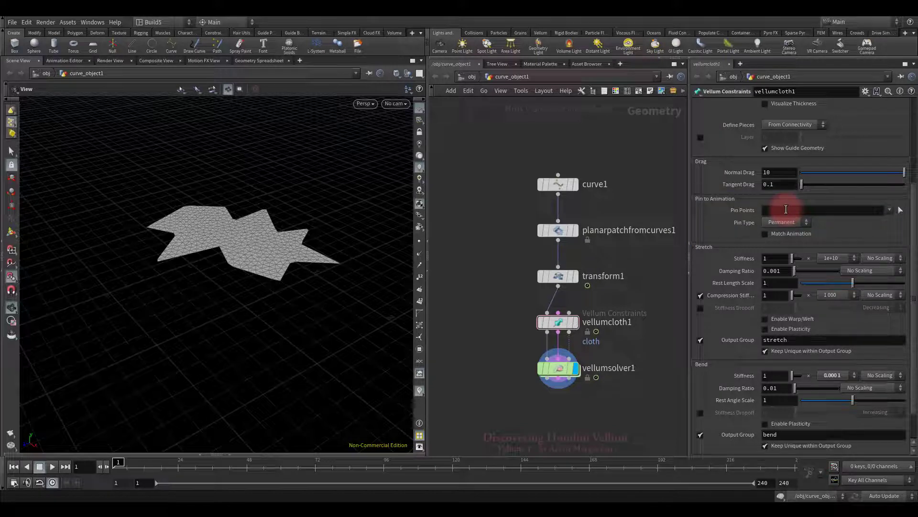
Display the star curve, then the filled planar patch, bringing up each node's parameters.
left_click(674, 255)
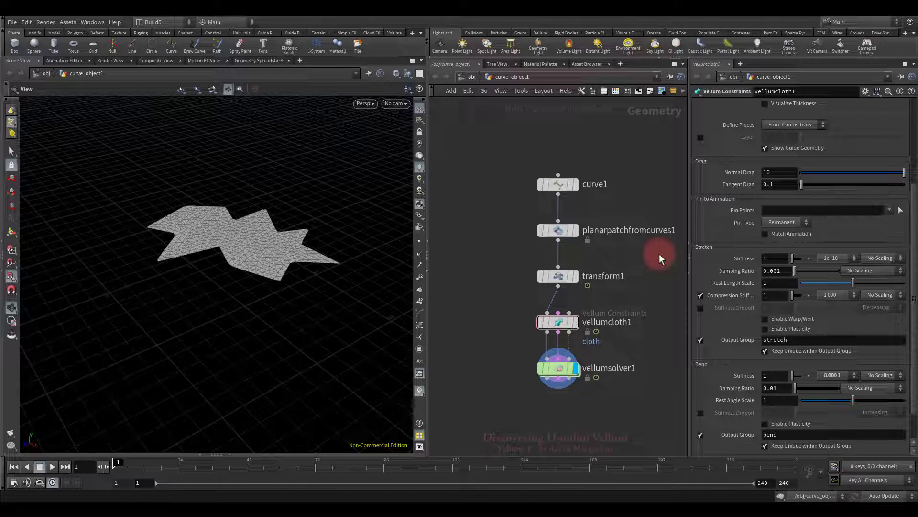
left_click(578, 186)
left_click(560, 185)
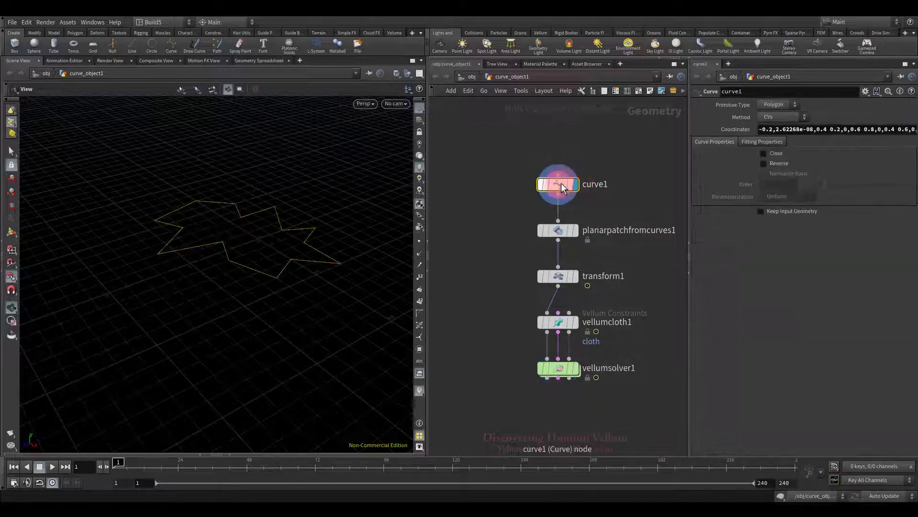
left_click(576, 234)
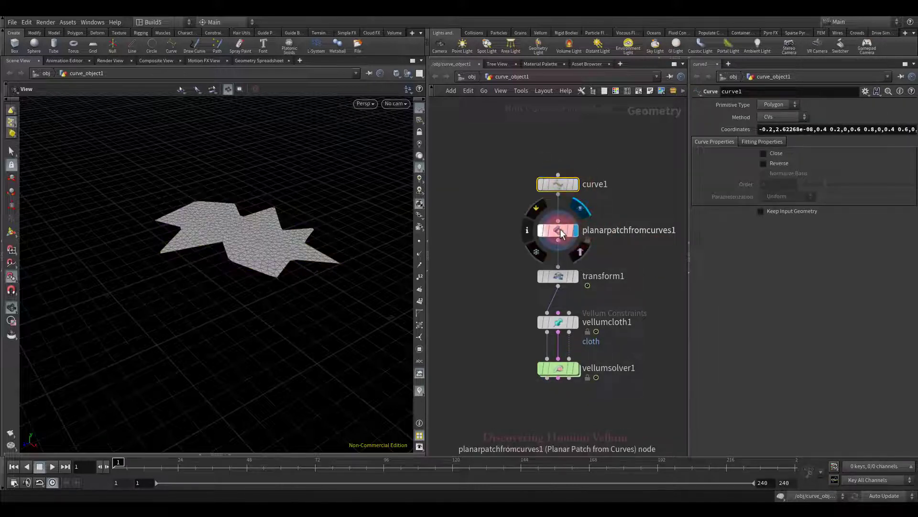
left_click(560, 228)
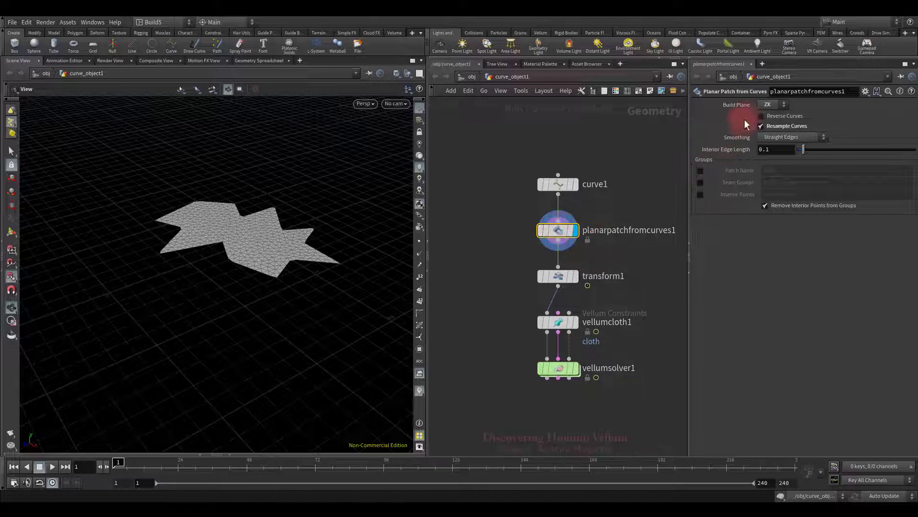
Keep the ZX build plane and reset Interior Edge Length to its 0.1 default after testing it.
left_click(768, 105)
left_click(767, 103)
left_click_drag(803, 150, 805, 152)
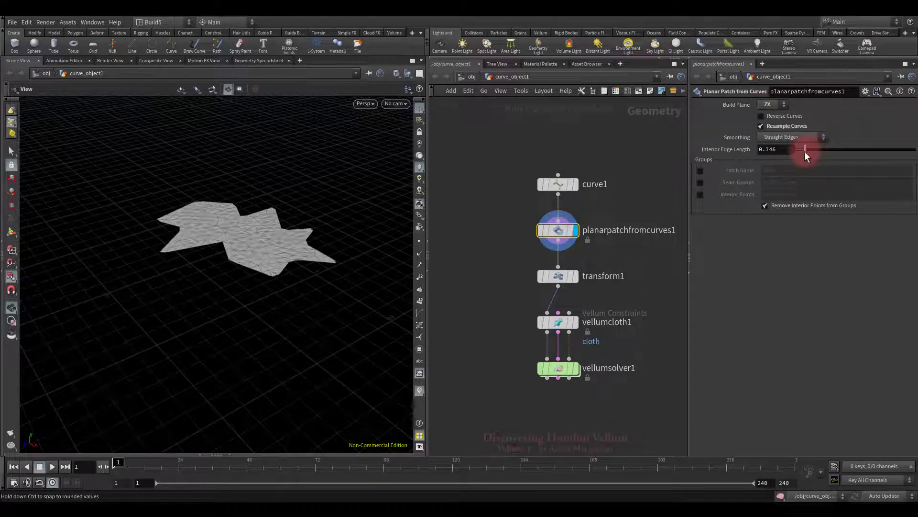
middle_click(742, 151, "ctrl")
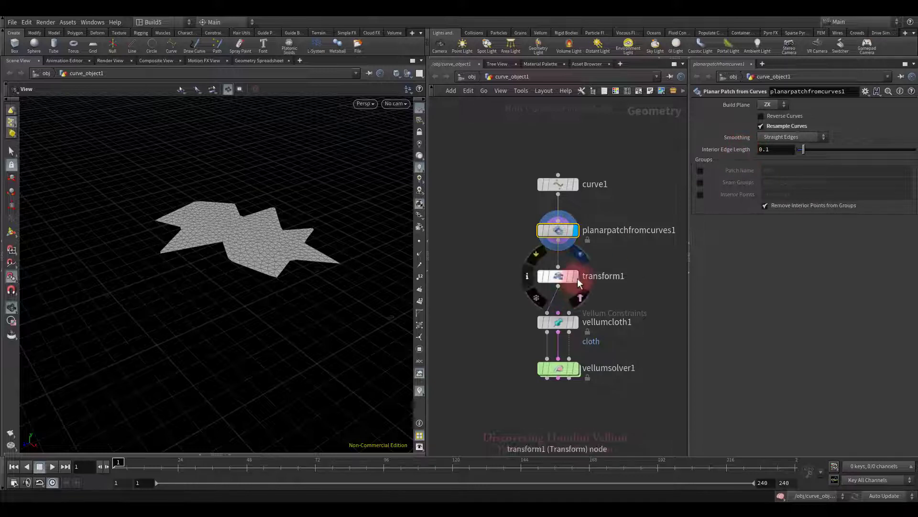
Scrub the transformed patch's animation and return to frame 1.
left_click(557, 277)
left_click_drag(119, 465, 184, 443)
left_click(14, 466)
Display vellumsolver1's result, play the cloth falling, then stop and rewind to frame 1.
left_click_drag(500, 303, 633, 340)
left_click_drag(497, 350, 631, 405)
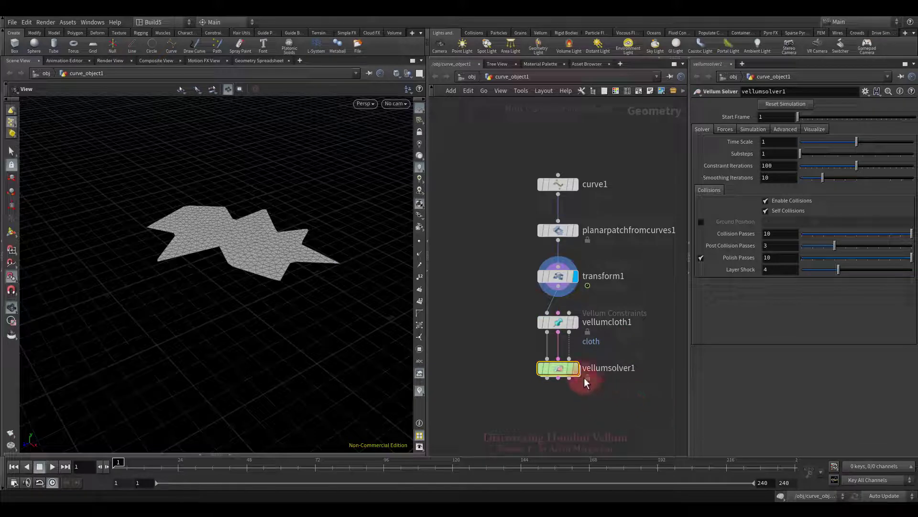
left_click(575, 368)
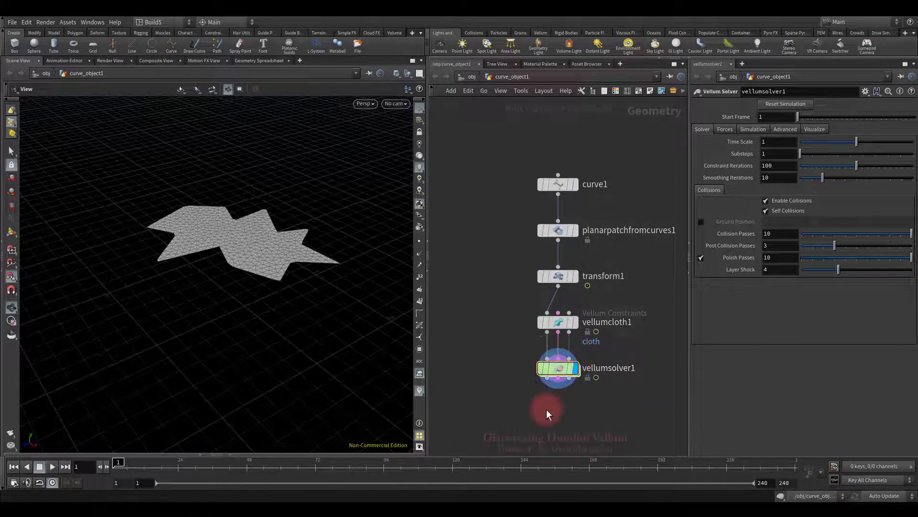
left_click(52, 465)
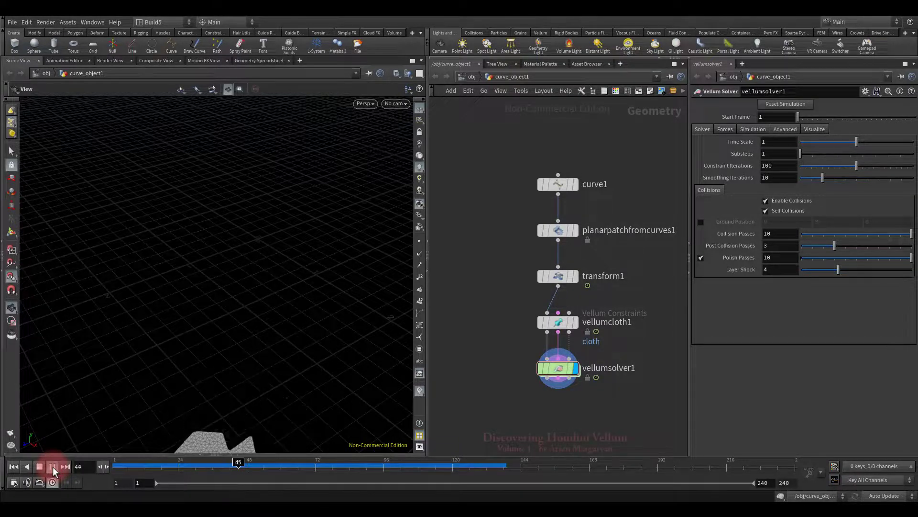
left_click(51, 467)
left_click(14, 467)
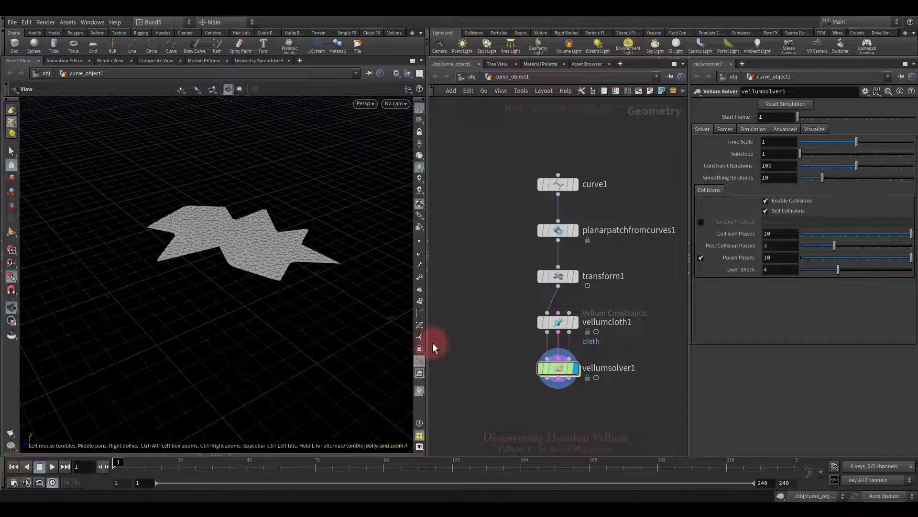
Select vellumcloth1 and change its Constraint Type from Cloth to Hair.
left_click_drag(492, 299, 622, 354)
left_click(813, 280)
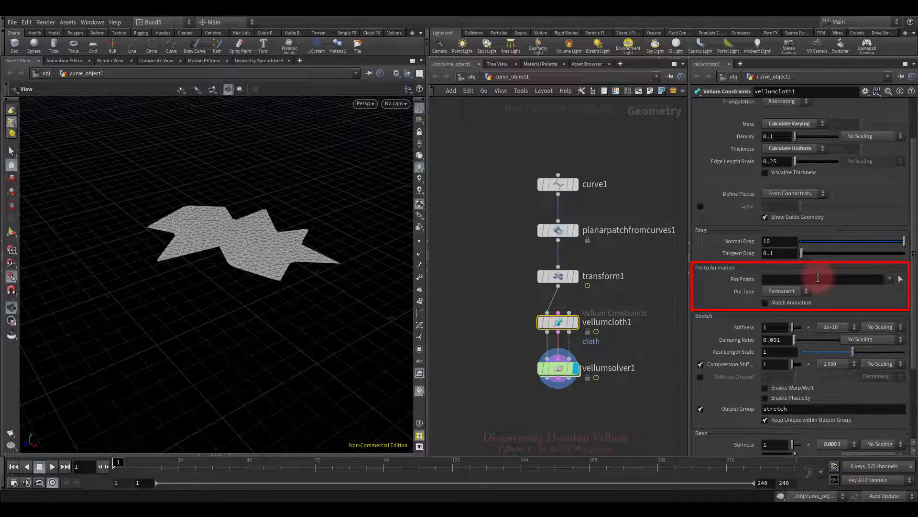
scroll(819, 260, "up", 3)
left_click(784, 106)
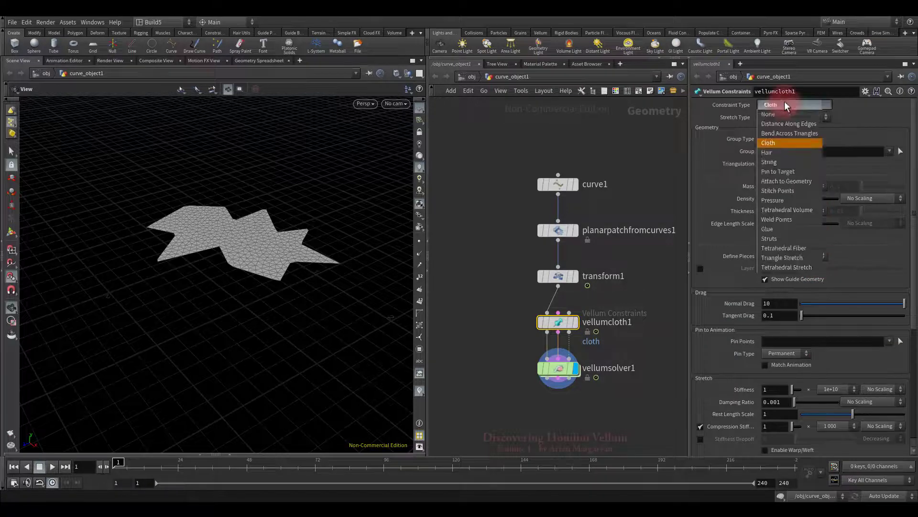
left_click(777, 145)
scroll(856, 325, "down", 1)
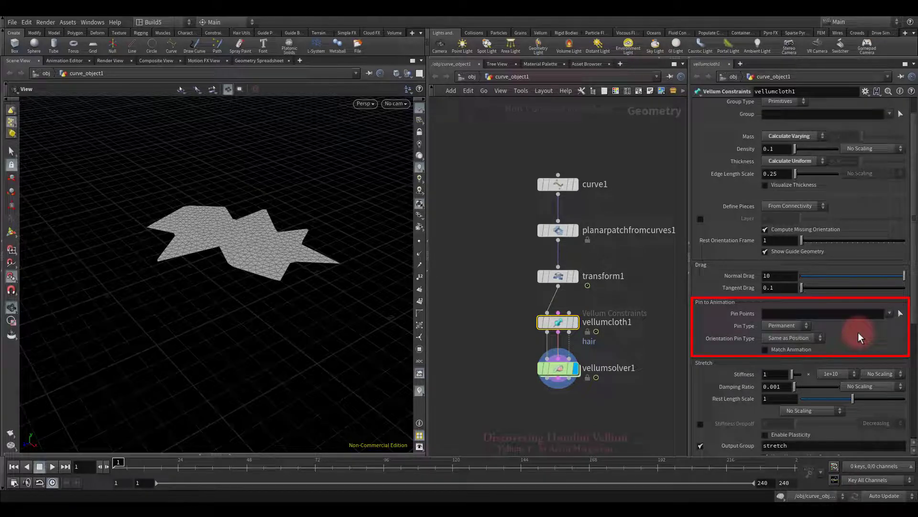
Check the orientation pin type options, then switch Constraint Type to String.
left_click(803, 337)
left_click(804, 337)
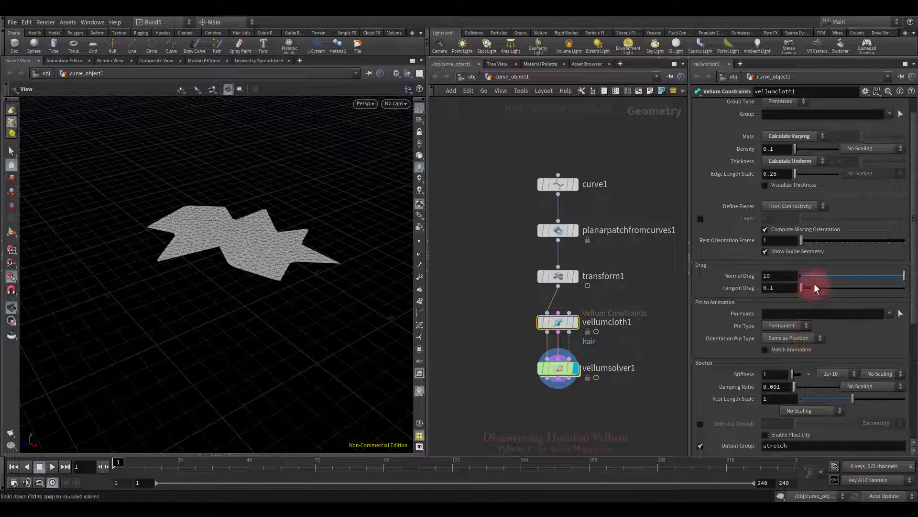
scroll(814, 287, "up", 1)
left_click(790, 105)
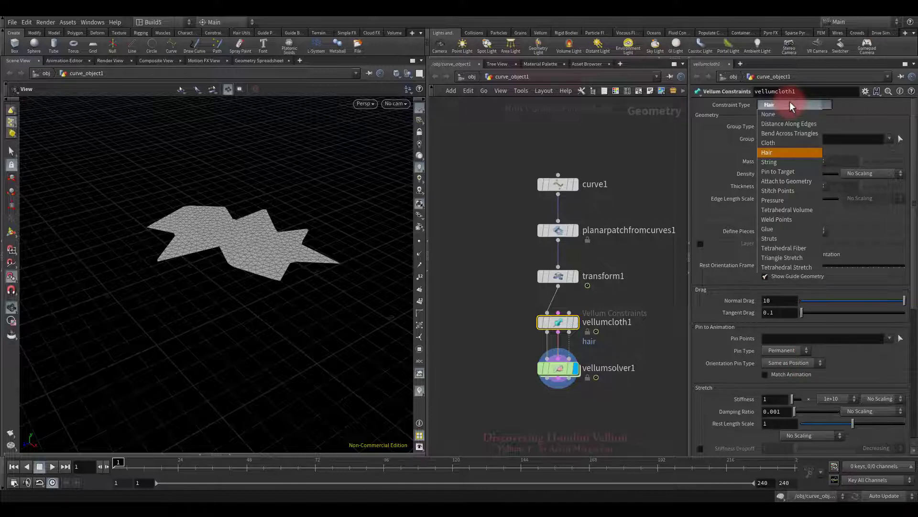
left_click(783, 162)
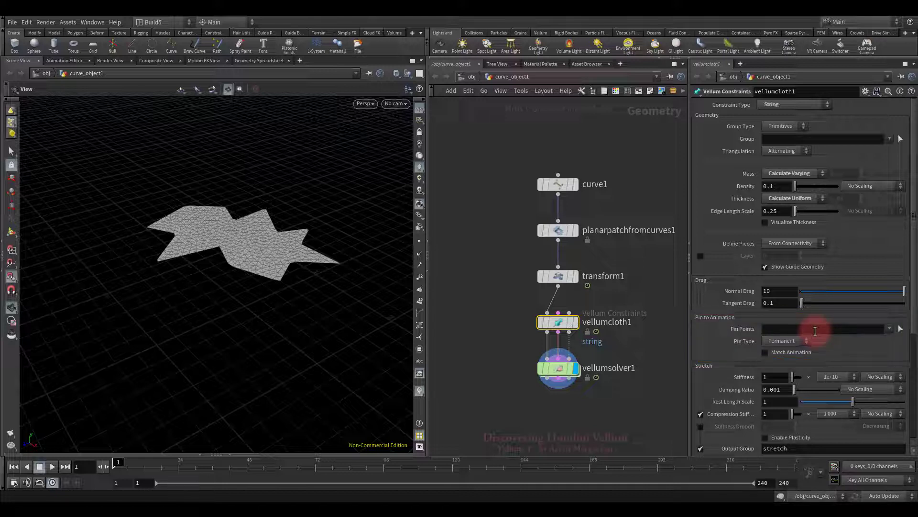
Try the Pin to Target constraint type, keeping Permanent pinning and Same as Position orientation.
left_click(785, 105)
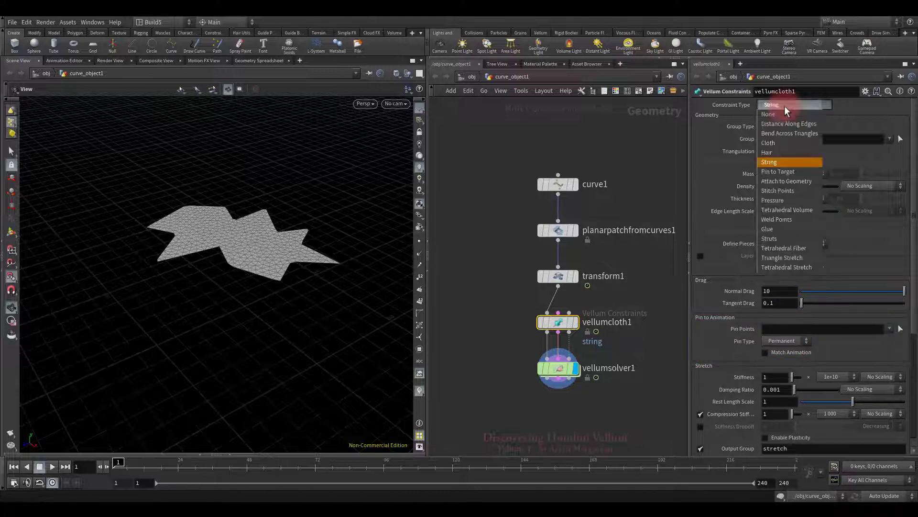
left_click(780, 170)
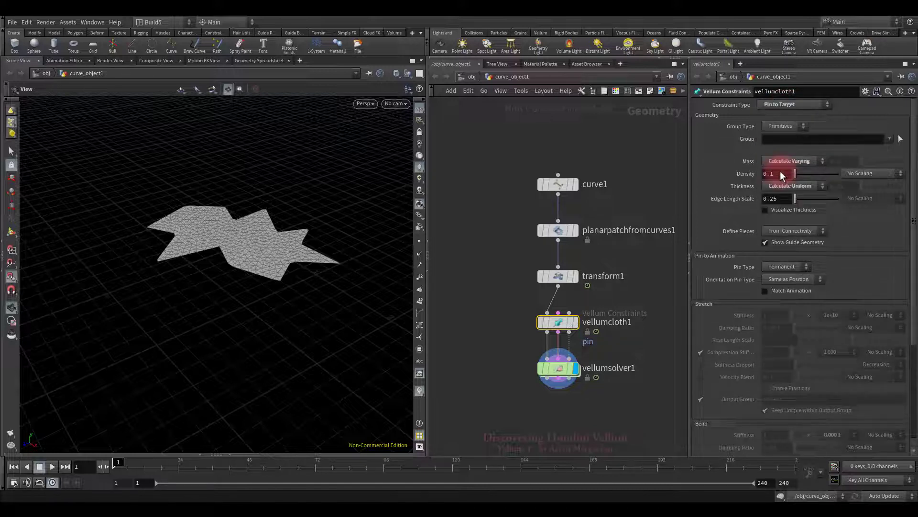
left_click(797, 267)
left_click(796, 268)
left_click(803, 280)
left_click(803, 279)
scroll(828, 293, "down", 5)
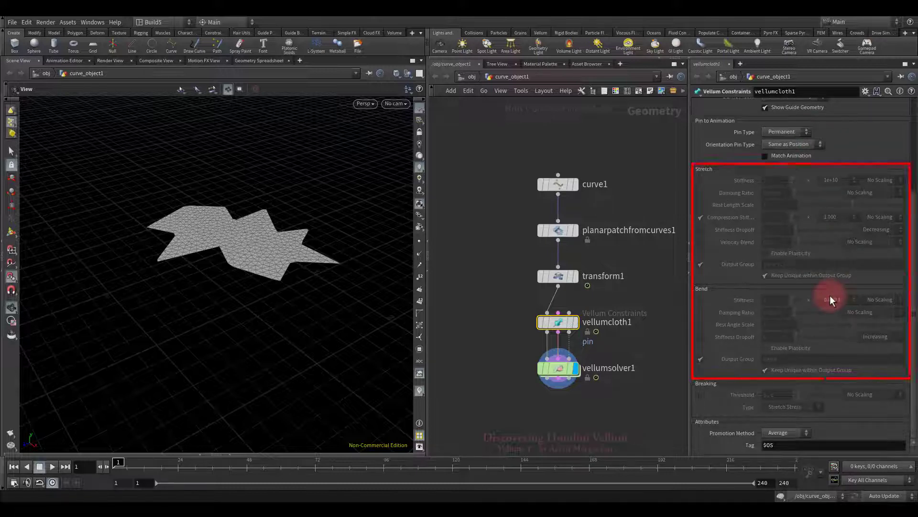
scroll(831, 299, "up", 2)
scroll(831, 294, "up", 2)
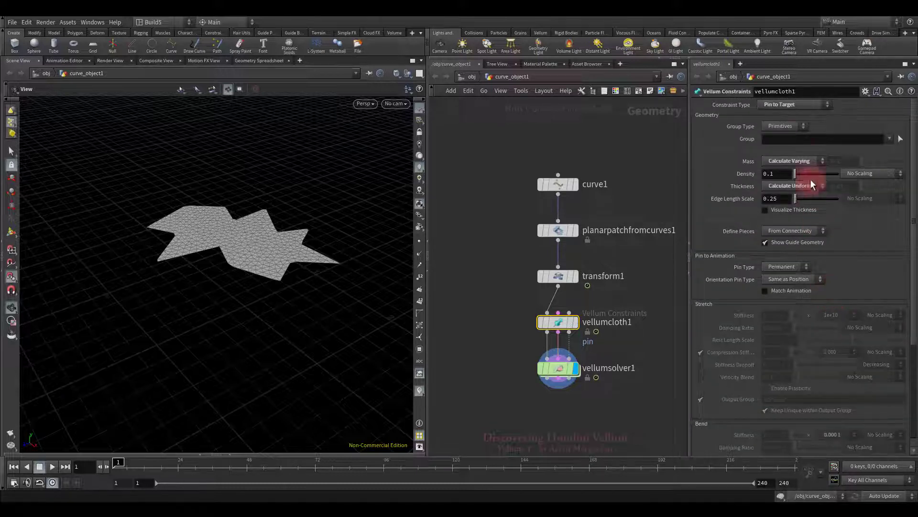
Set Constraint Type back to Cloth and open the Pin Type choices.
left_click(789, 107)
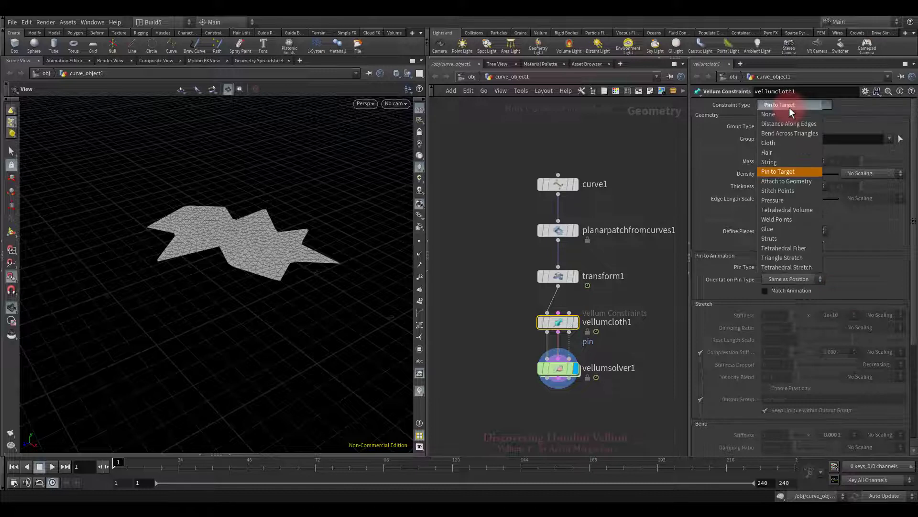
left_click(775, 142)
scroll(820, 303, "down", 1)
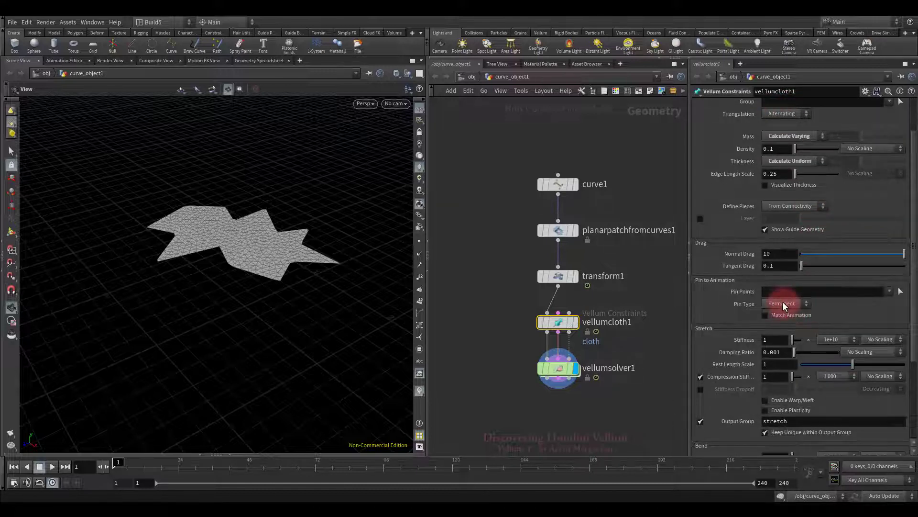
left_click(784, 304)
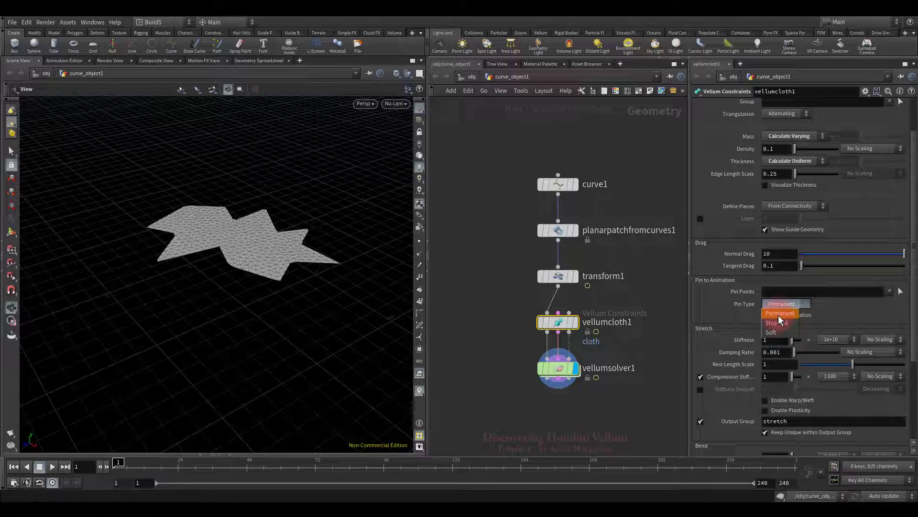
Keep Permanent pin type and pick the star's right-tip points as Pin Points.
left_click(779, 314)
left_click(893, 297)
left_click(576, 276)
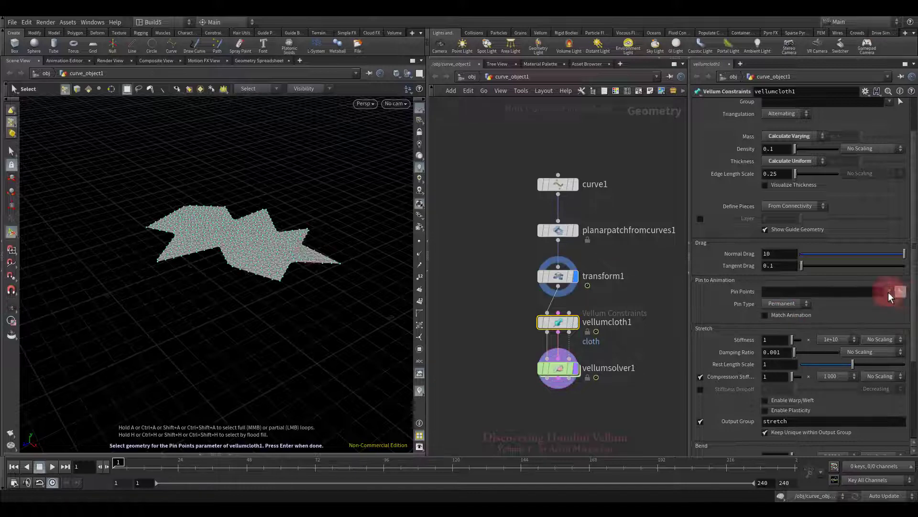
left_click_drag(304, 248, 246, 277)
left_click(243, 295)
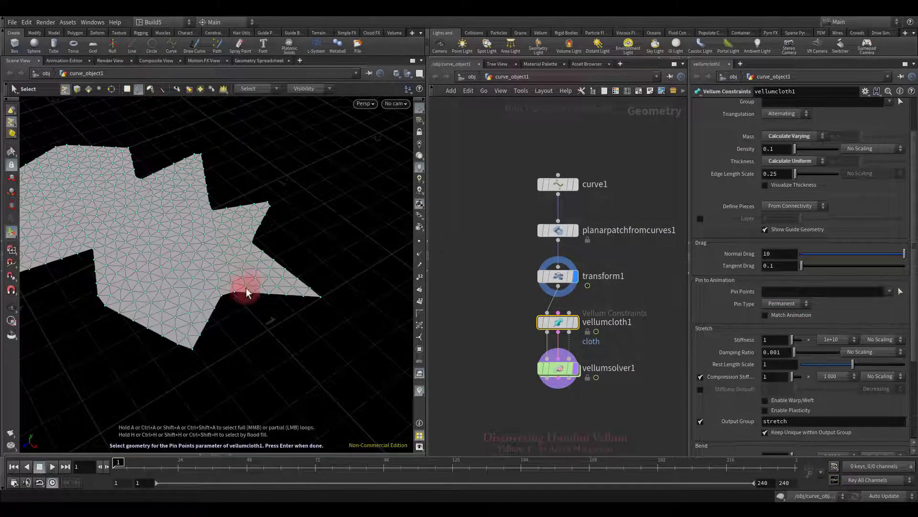
mouse_move(227, 304)
left_mouse_down()
mouse_move(243, 252)
mouse_move(280, 227)
mouse_move(347, 267)
mouse_move(333, 338)
mouse_move(313, 319)
mouse_move(344, 328)
left_mouse_up()
key("Return")
Turn on Pin to Target visualization in vellumsolver1, then reselect vellumcloth1.
left_click(558, 369)
left_click(814, 129)
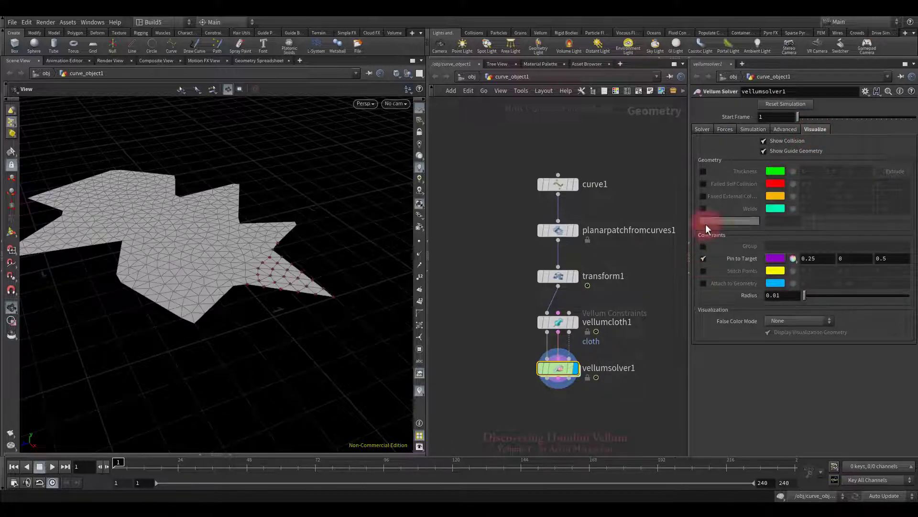
left_click(559, 324)
Inspect vellumcloth1 in the geometry spreadsheet sorted by mass, then close it.
right_click(557, 325)
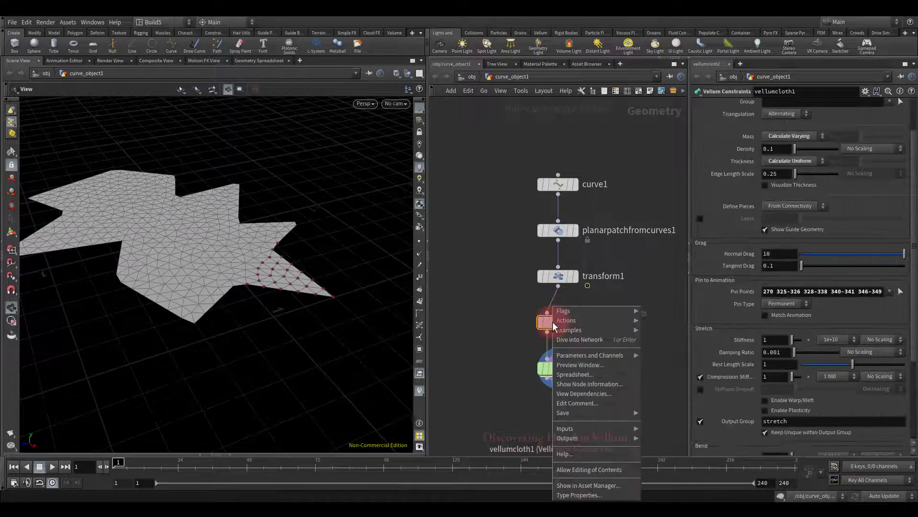
left_click(580, 375)
left_click_drag(526, 295, 148, 303)
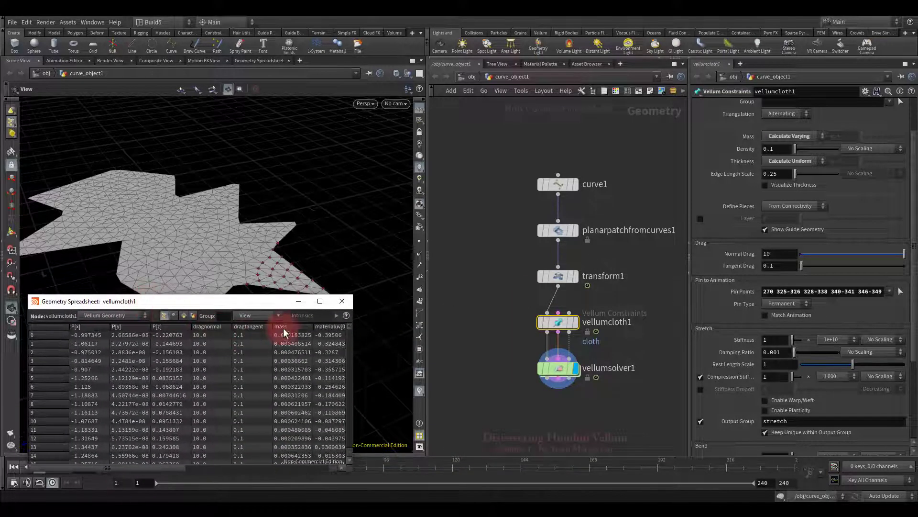
left_click(283, 326)
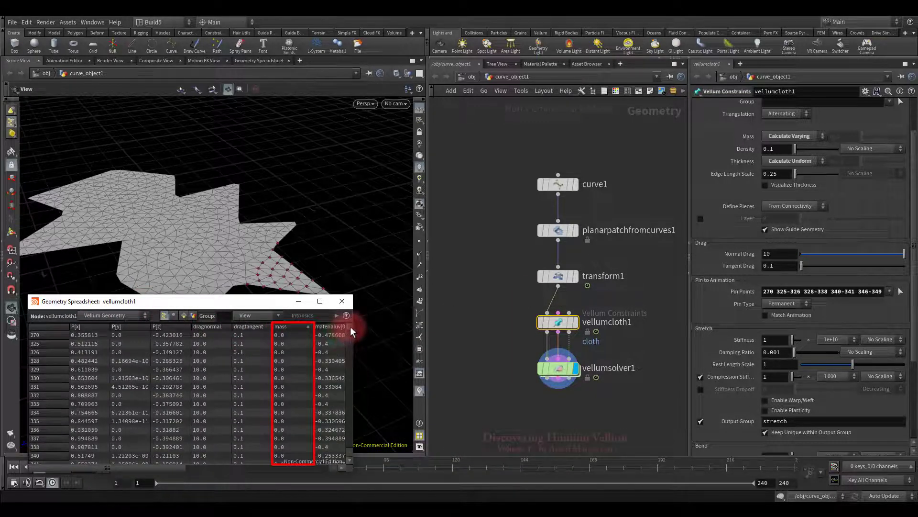
left_click_drag(351, 326, 351, 334)
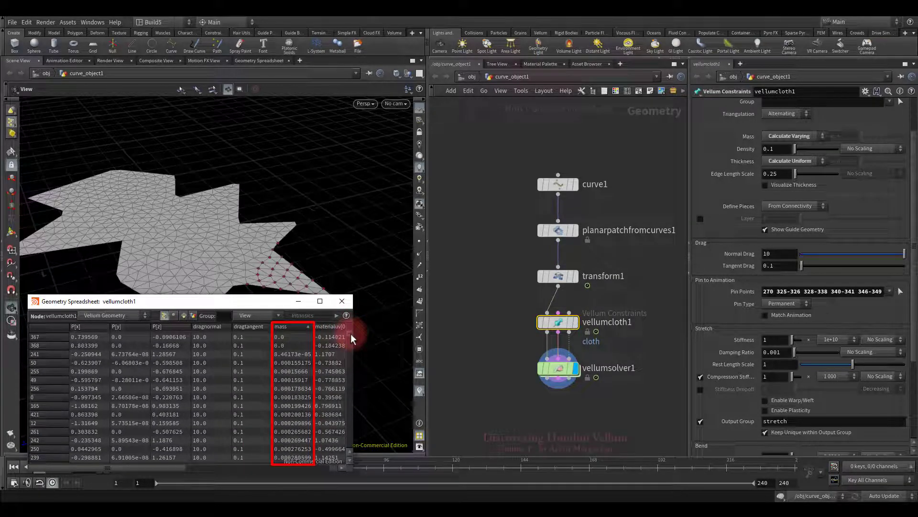
left_click(342, 300)
Open vellumcloth1's information window listing its point attributes.
mouse_move(558, 325)
middle_click_drag(556, 321, 738, 263)
scroll(738, 267, "down", 1)
Colour the mesh by mass, then play the cloth simulation and rewind to frame 1.
left_click(722, 263)
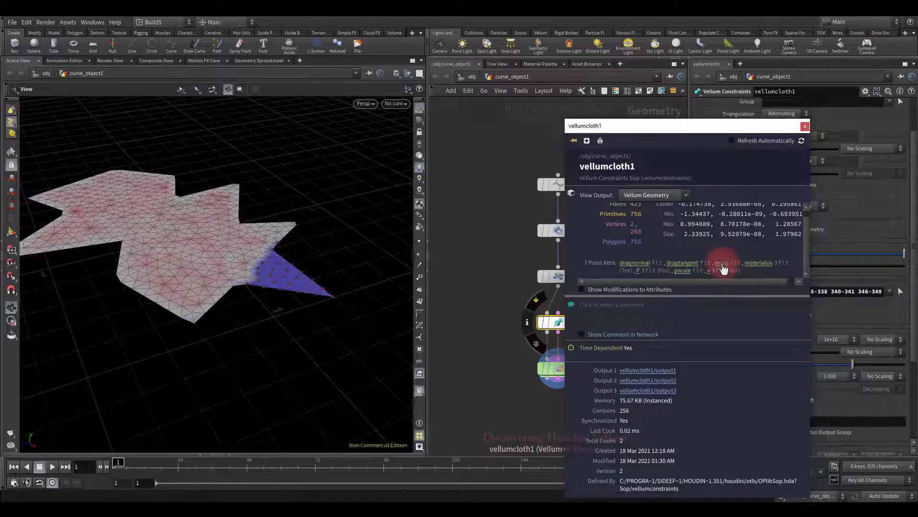
left_click(804, 126)
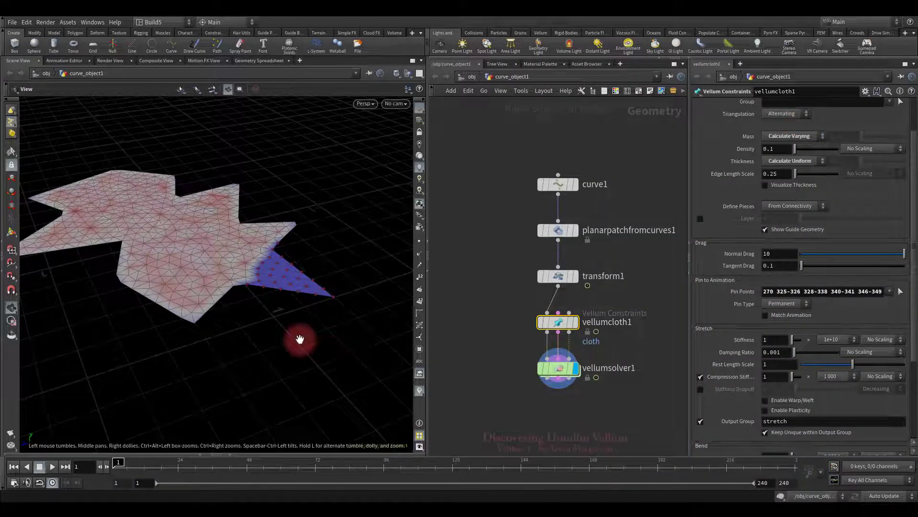
mouse_move(300, 338)
left_mouse_down()
mouse_move(316, 353)
mouse_move(349, 343)
mouse_move(303, 346)
left_mouse_up()
middle_click_drag(303, 346, 284, 342)
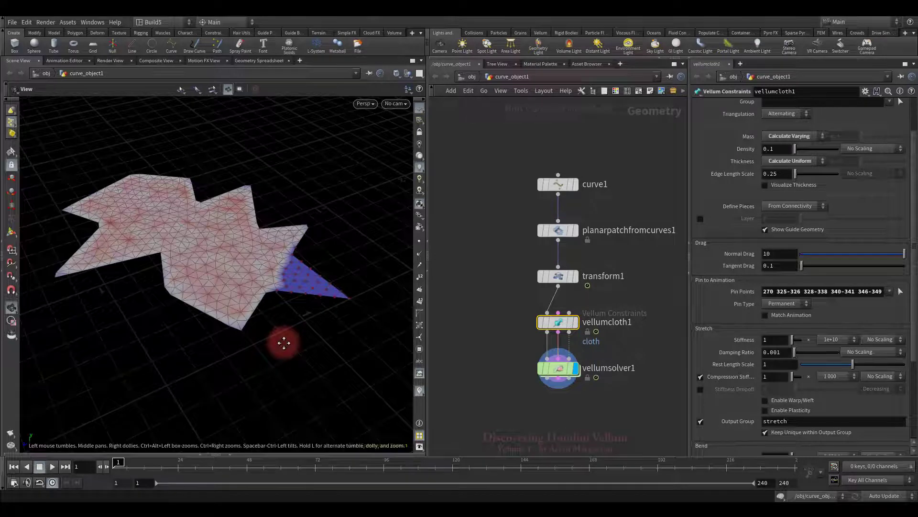
left_click(53, 466)
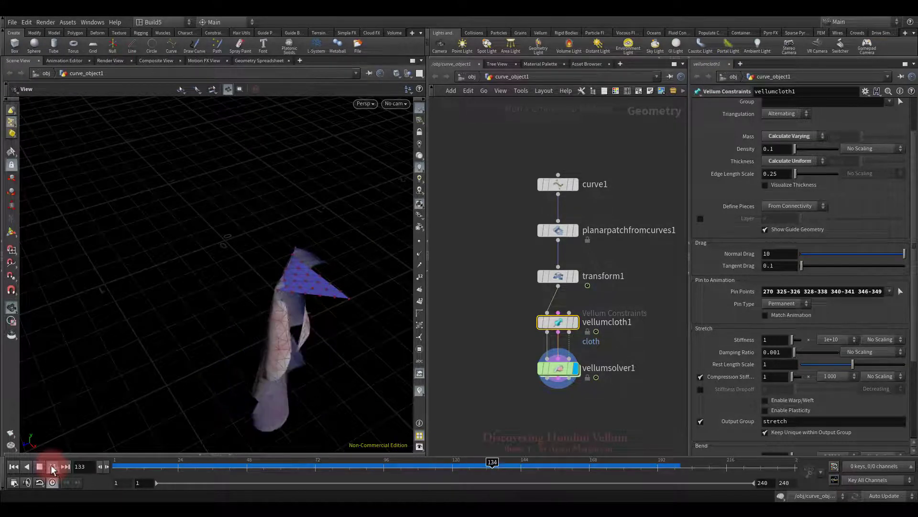
left_click(39, 466)
left_click(13, 467)
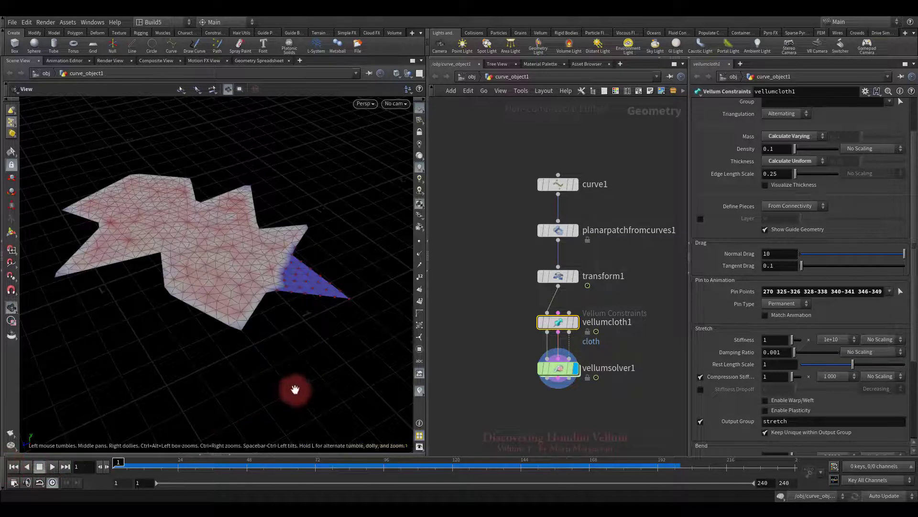
Move vellumsolver1 lower to leave room beneath vellumcloth1.
left_click_drag(301, 385, 287, 372)
scroll(580, 365, "up", 3)
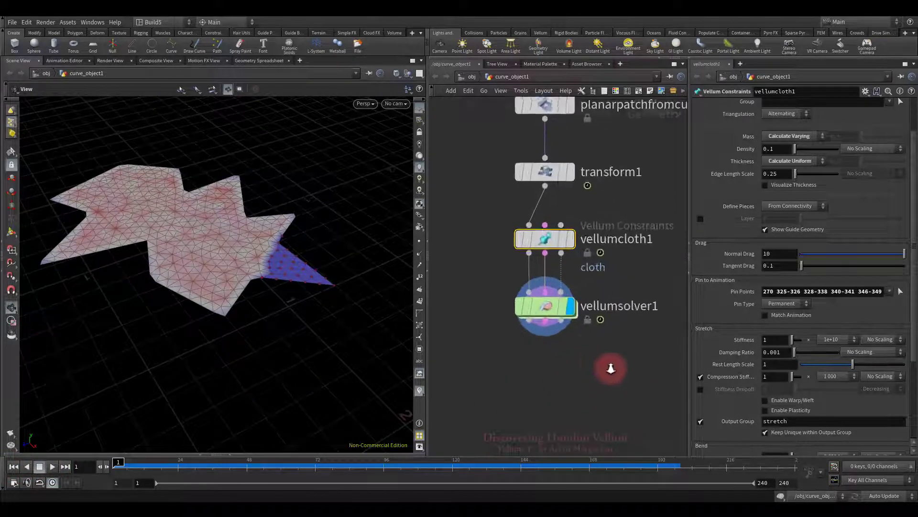
left_click_drag(548, 311, 548, 401)
middle_click_drag(619, 329, 635, 342)
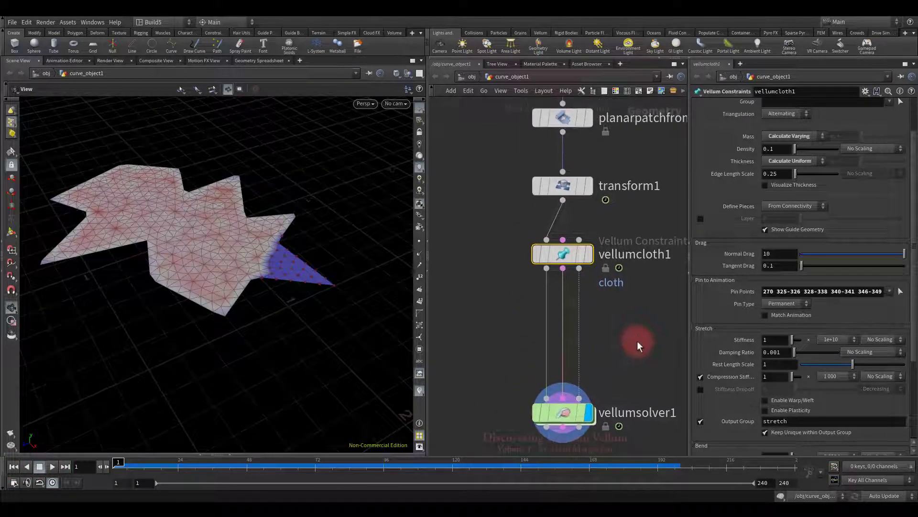
Empty the Pin Points field and insert an Attribute Paint node onto the wire above vellumsolver1.
triple_click(818, 292)
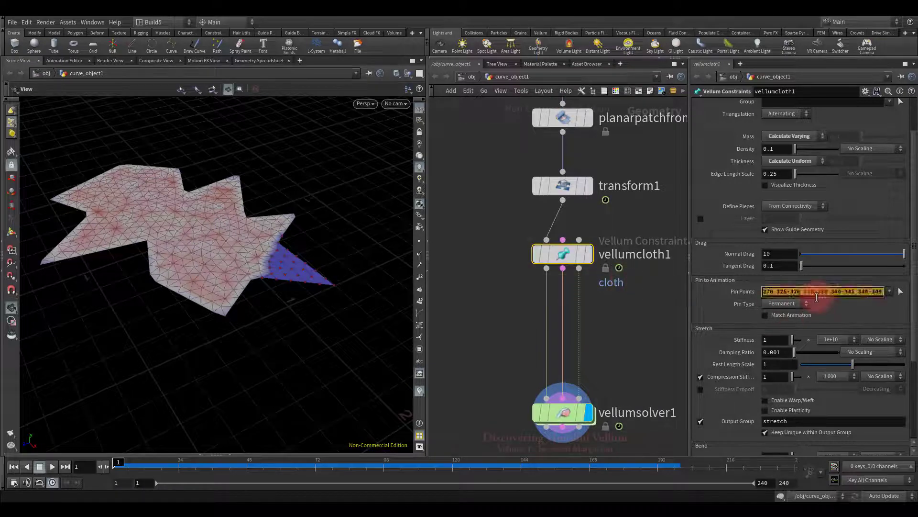
key("BackSpace")
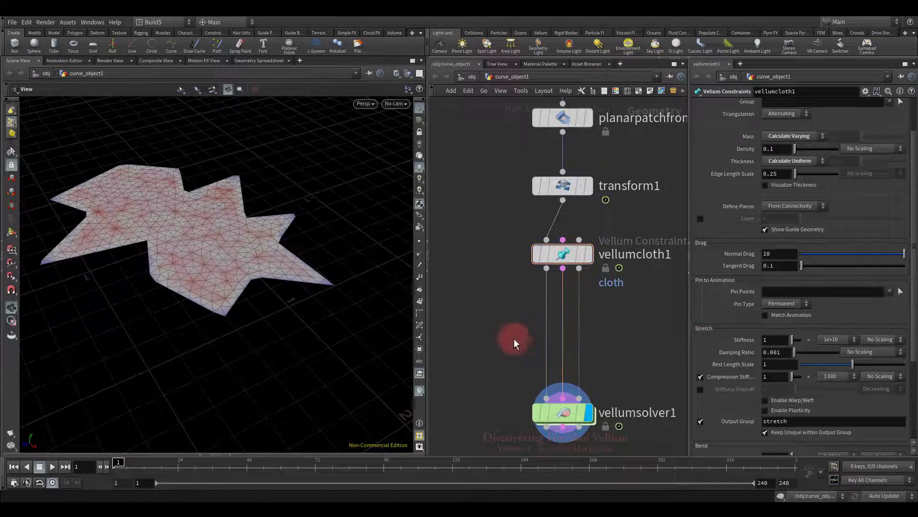
key("Tab")
type("pain")
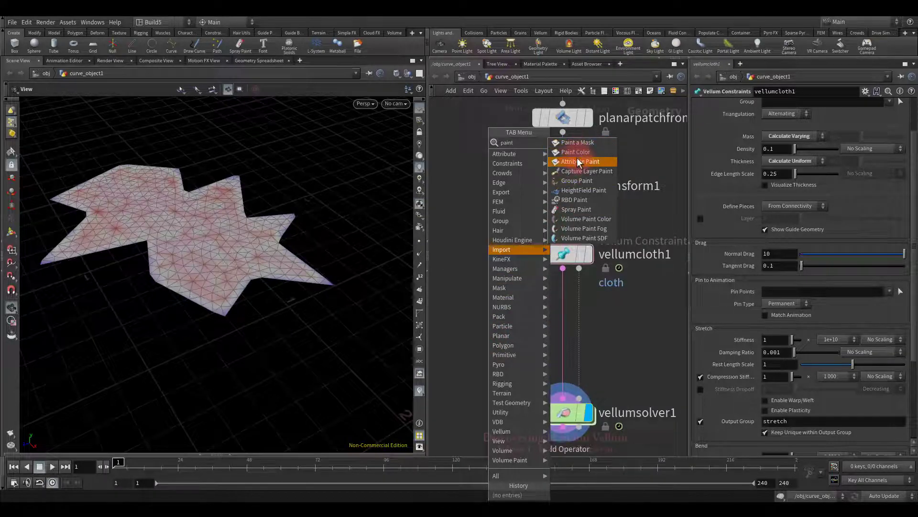
left_click(580, 161)
left_click_drag(544, 318, 532, 334)
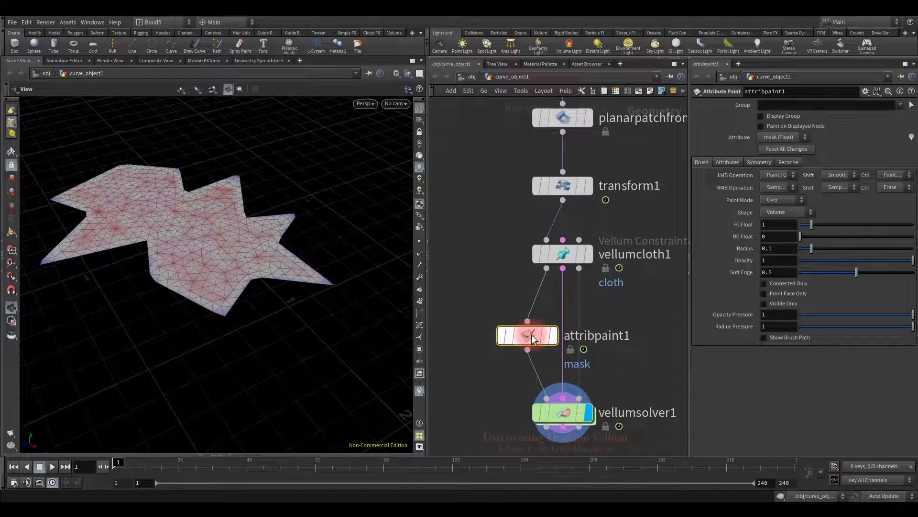
Set attribpaint1's painted attribute name to mass.
left_click(658, 272)
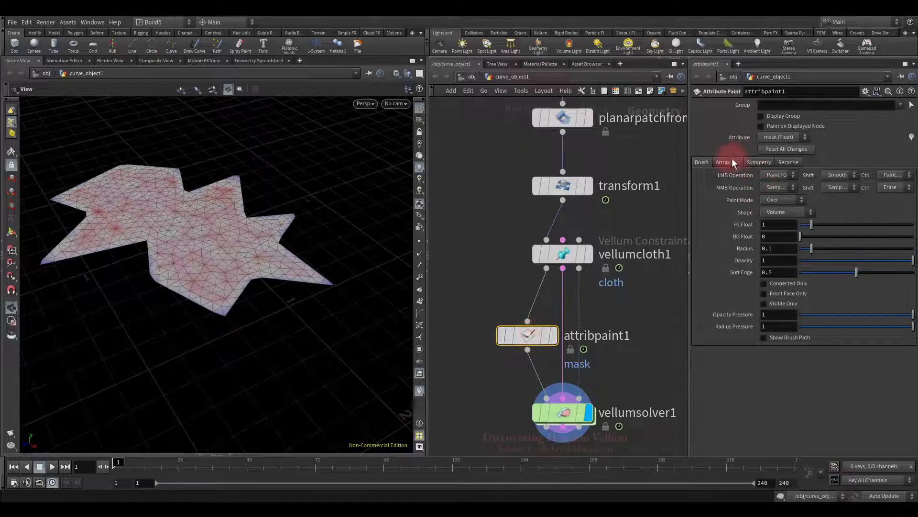
left_click(727, 162)
left_click(805, 192)
type("mass")
key("Return")
Set the brush value to 0, display attribpaint1, and paint the star's right tip.
left_click(702, 162)
left_click(783, 224)
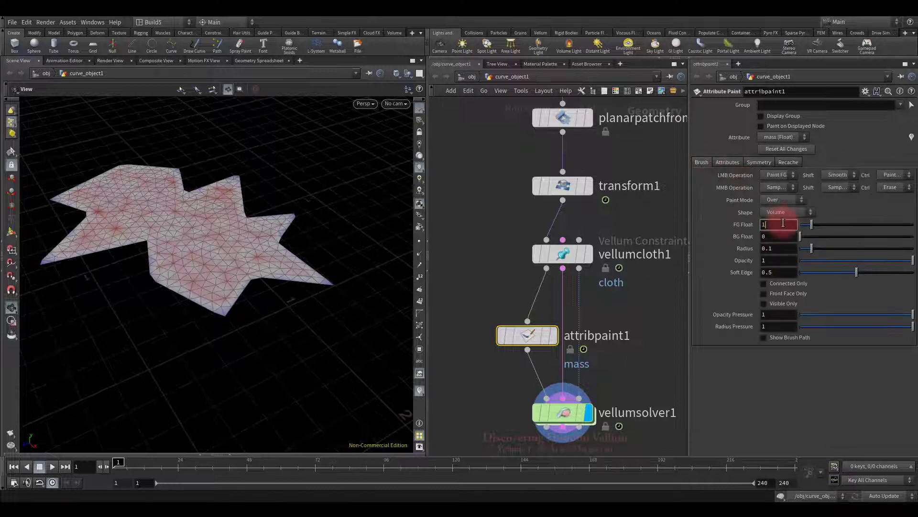
left_click(555, 335)
key("Return")
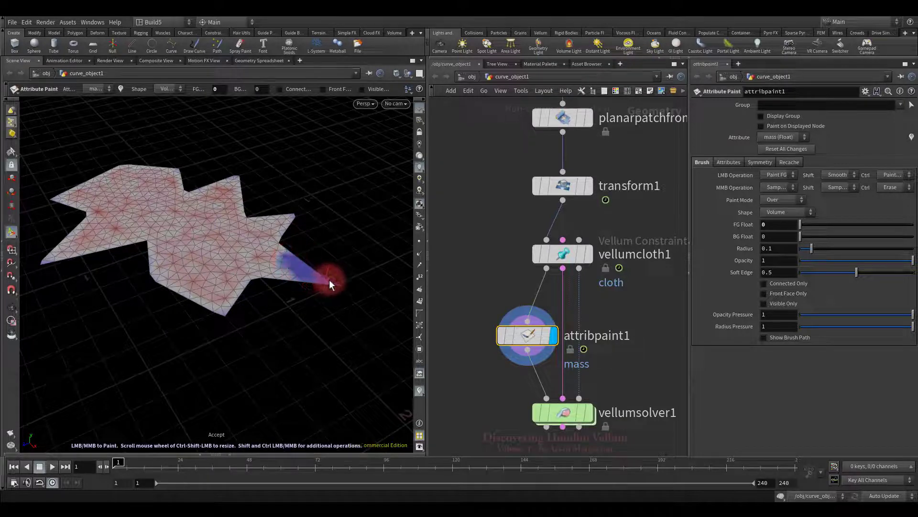
left_click_drag(332, 282, 316, 275)
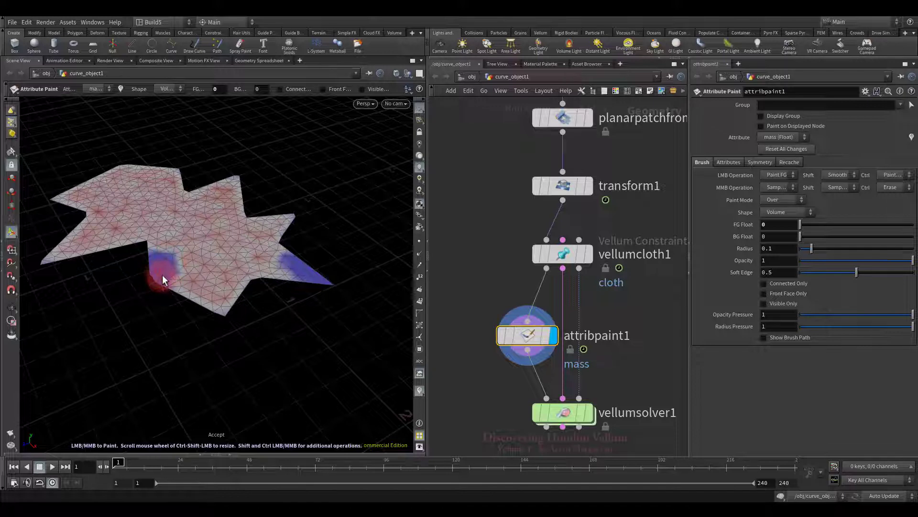
Display vellumsolver1's output coloured by the mass visualizer.
left_click(590, 412)
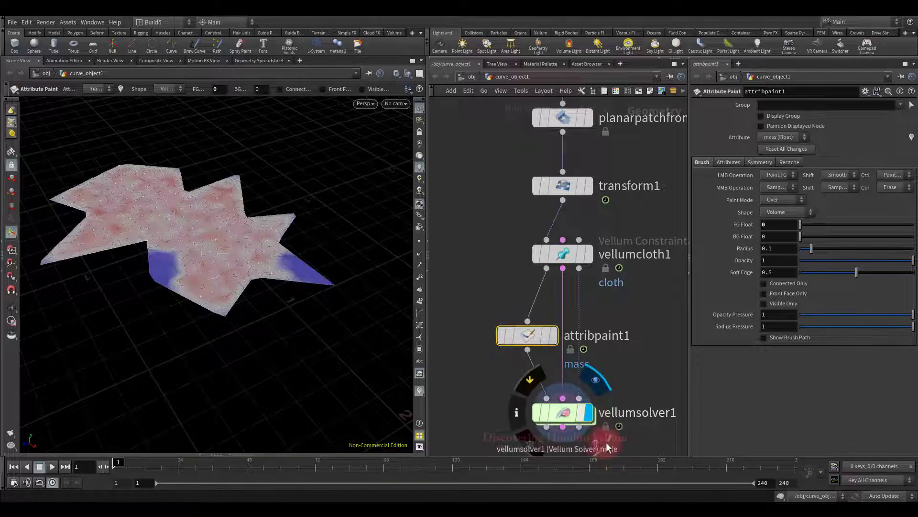
left_click(636, 412)
middle_click_drag(647, 446, 638, 414)
mouse_move(305, 327)
left_mouse_down()
mouse_move(304, 344)
mouse_move(297, 317)
mouse_move(319, 328)
left_mouse_up()
left_click(420, 391)
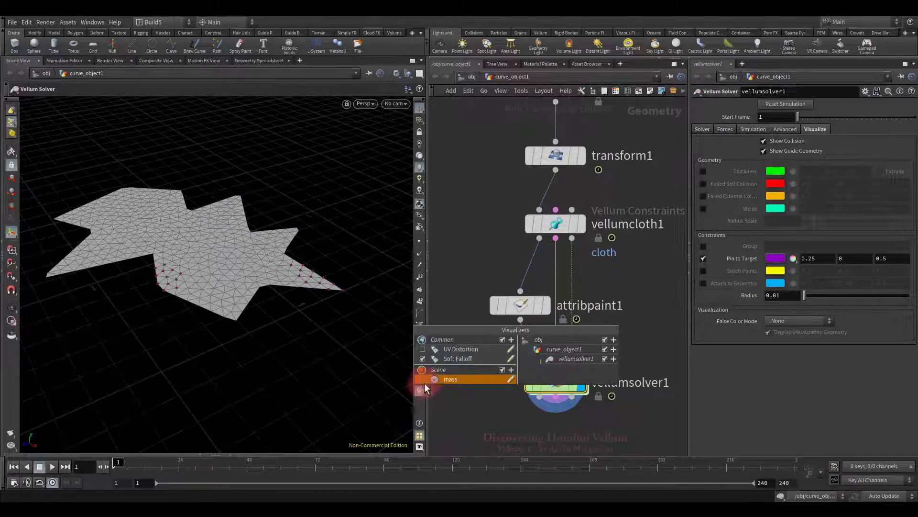
left_click(422, 379)
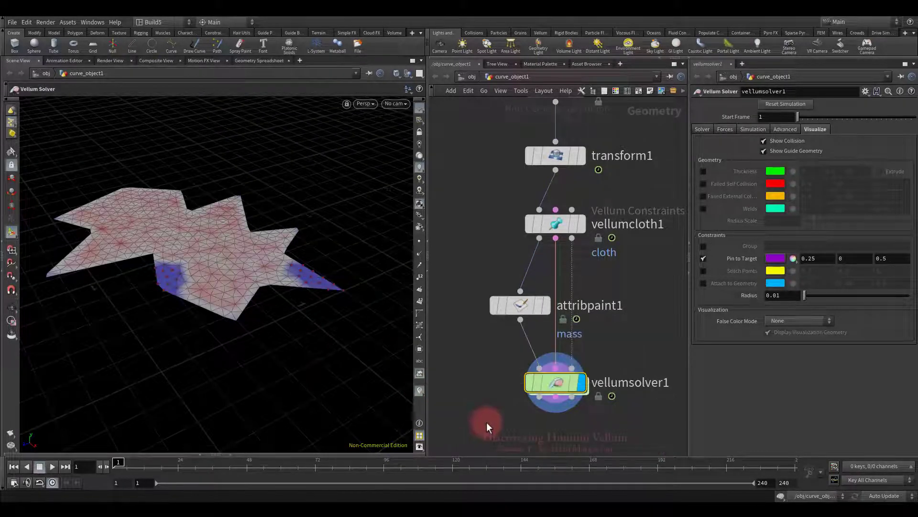
Play the simulation, rewind to frame 1, and display attribpaint1 again.
left_click(60, 468)
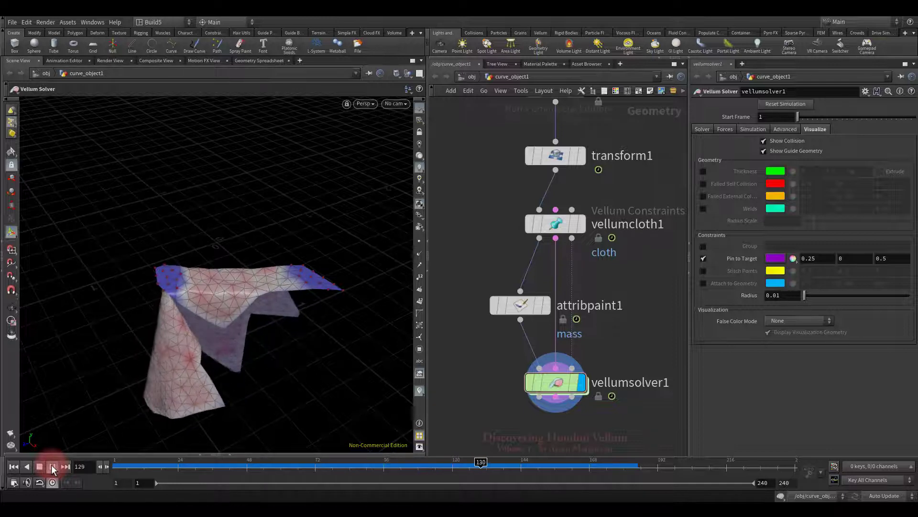
left_click(13, 466)
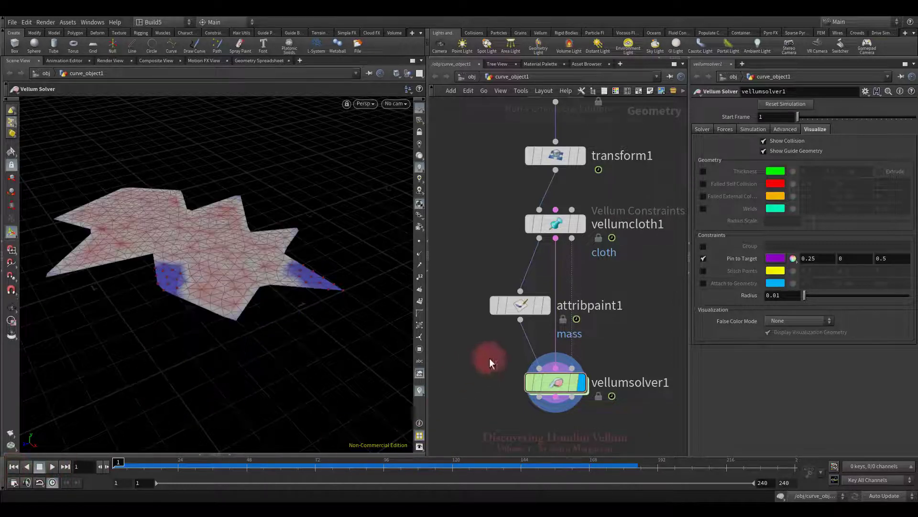
left_click(546, 305)
Paint more zero-mass patches along the star's edges and show the solver output coloured by mass.
left_click(200, 200)
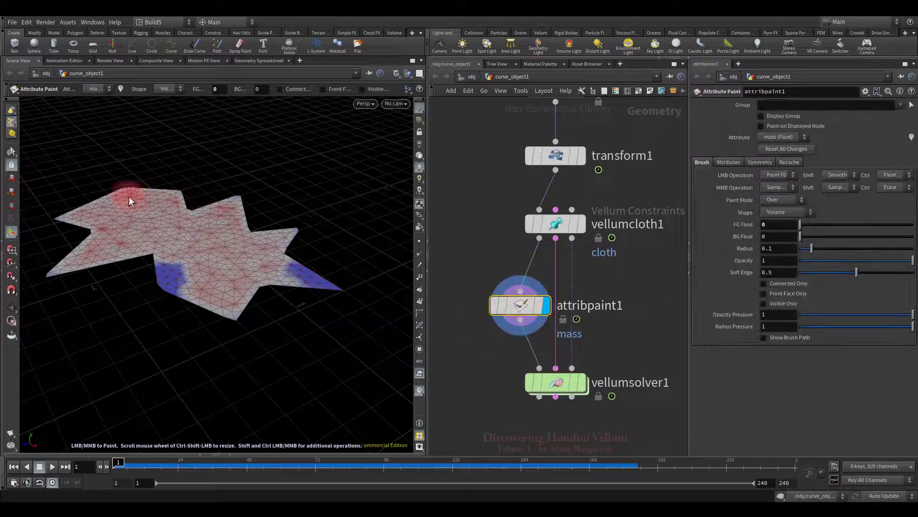
left_click_drag(126, 197, 122, 194)
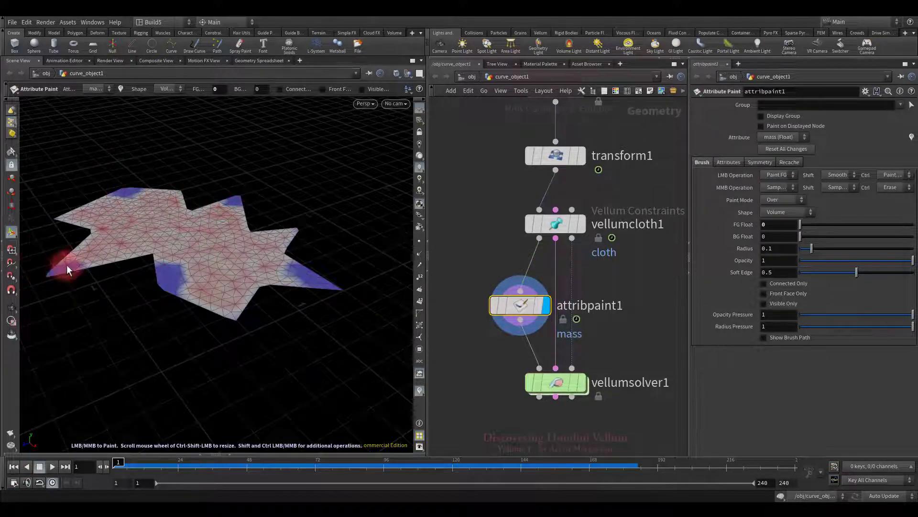
left_click(581, 383)
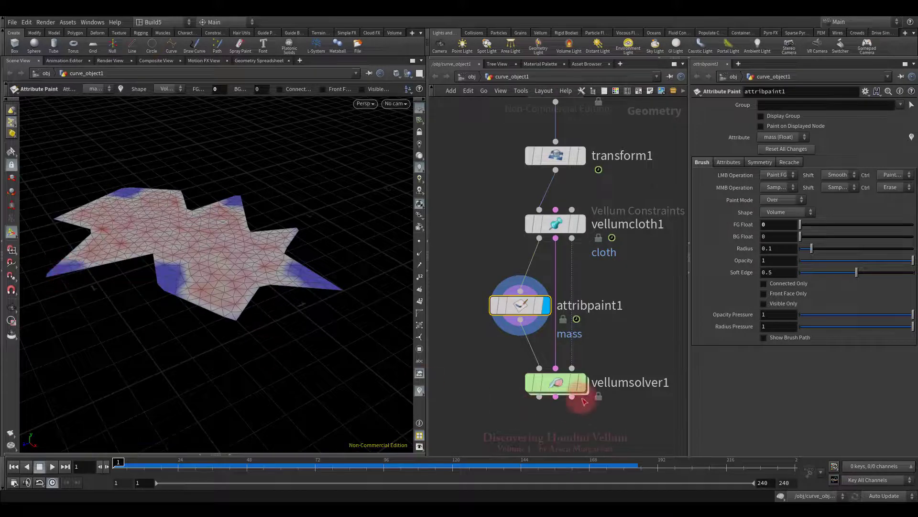
left_click(556, 384)
left_click(419, 390)
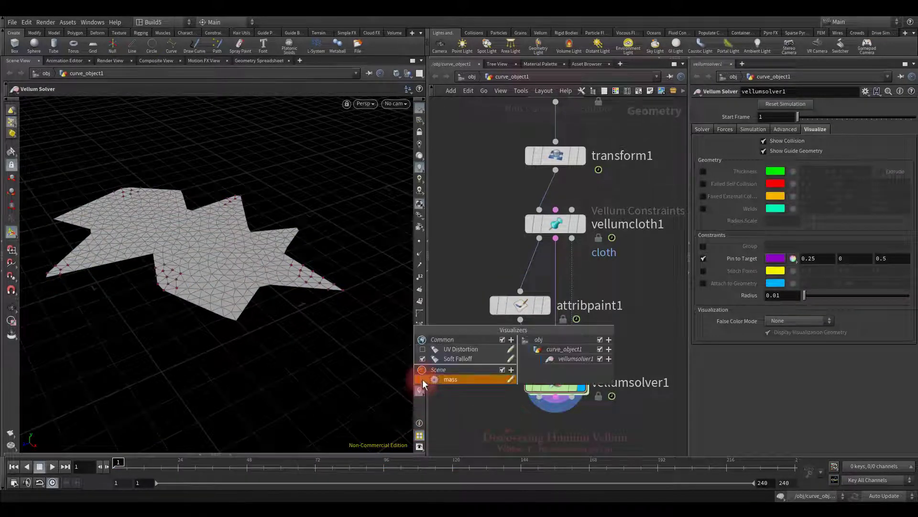
left_click(422, 378)
Play and rewind the cloth simulation, then delete attribpaint1 so vellumcloth1 feeds the solver.
left_click(52, 466)
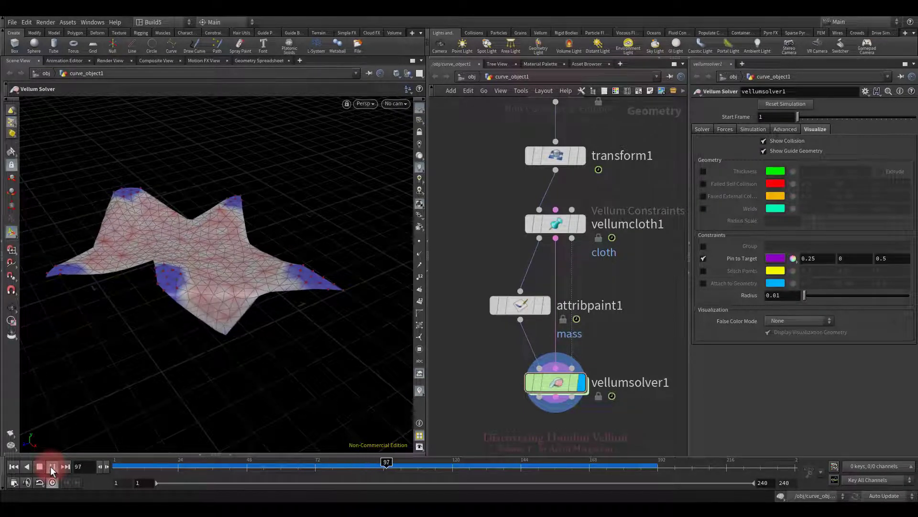
left_click(40, 466)
left_click(14, 466)
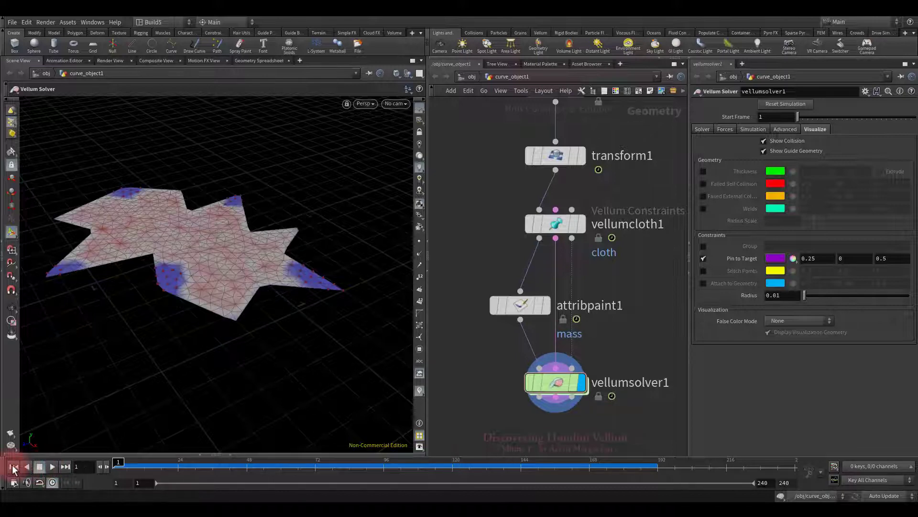
left_click_drag(473, 258, 528, 327)
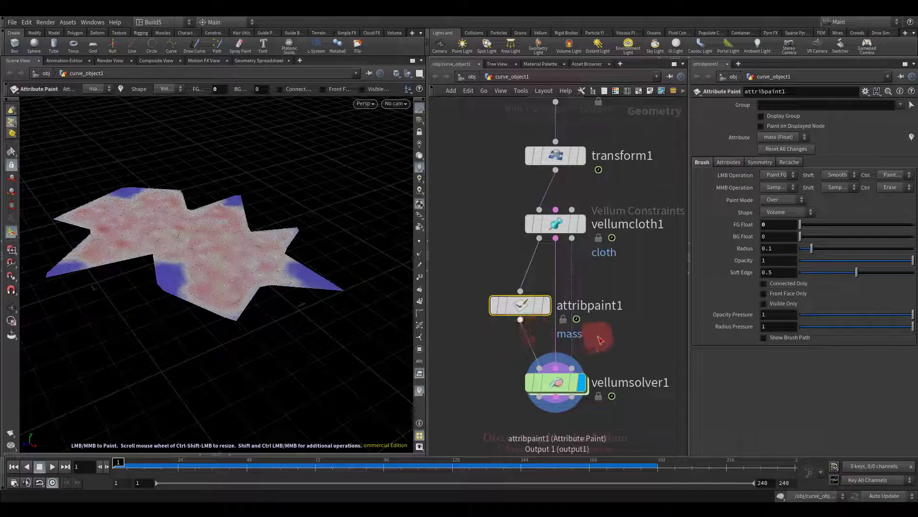
key("Delete")
Lay out the network, frame all nodes, and select vellumcloth1.
key("l")
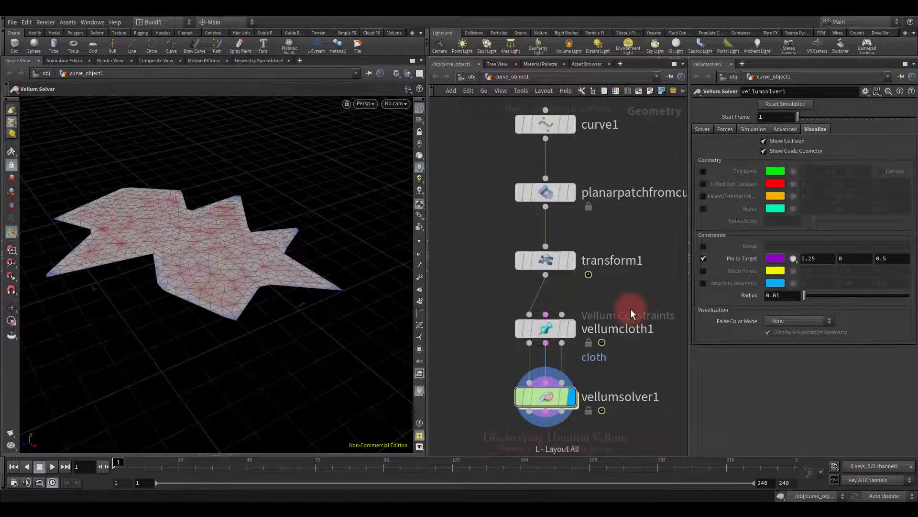
key("h")
left_click(564, 322)
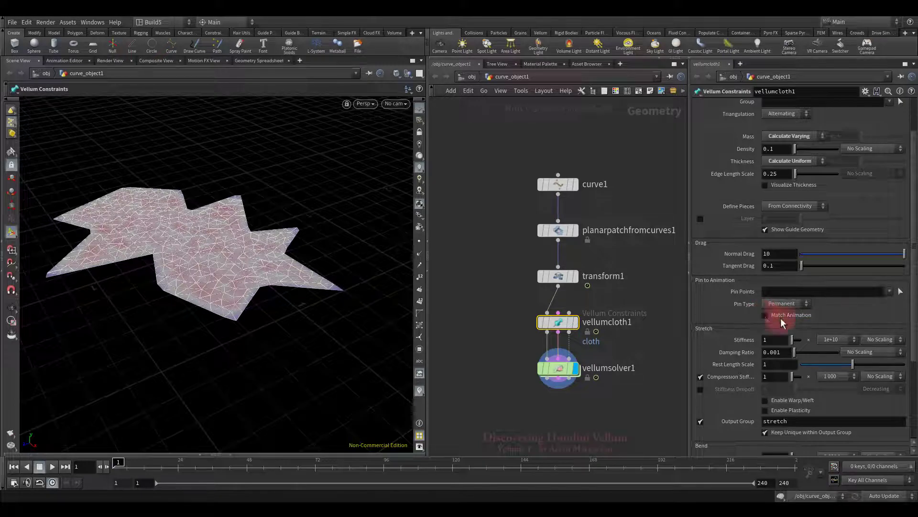
Set vellumcloth1's Pin Points to the points at the star's right tip.
left_click(900, 292)
left_click_drag(287, 304, 287, 328)
mouse_move(229, 312)
left_mouse_down()
mouse_move(263, 246)
mouse_move(374, 333)
mouse_move(363, 345)
mouse_move(316, 348)
mouse_move(352, 346)
mouse_move(344, 334)
mouse_move(348, 343)
left_mouse_up()
key("Return")
Open vellumcloth1's geometry spreadsheet and turn on Match Animation for the pinned points.
right_click(558, 319)
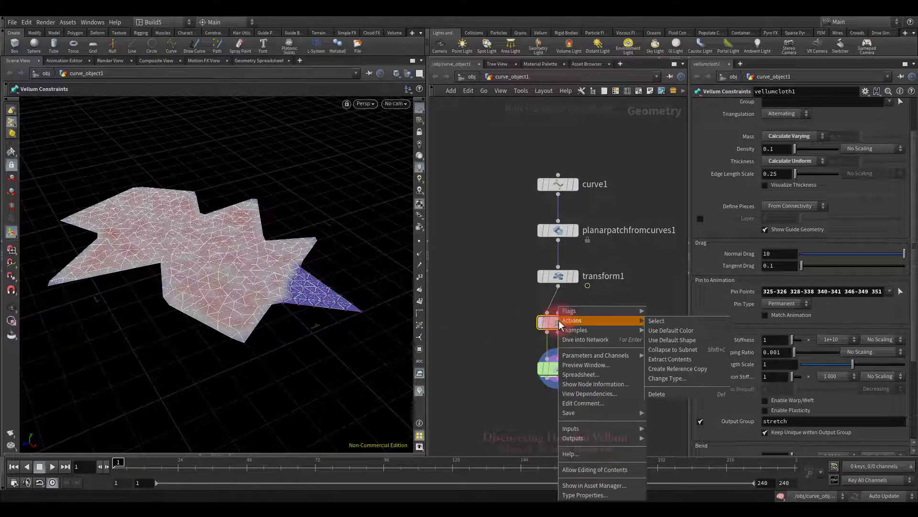
left_click(579, 375)
left_click_drag(262, 308, 265, 306)
left_click(764, 314)
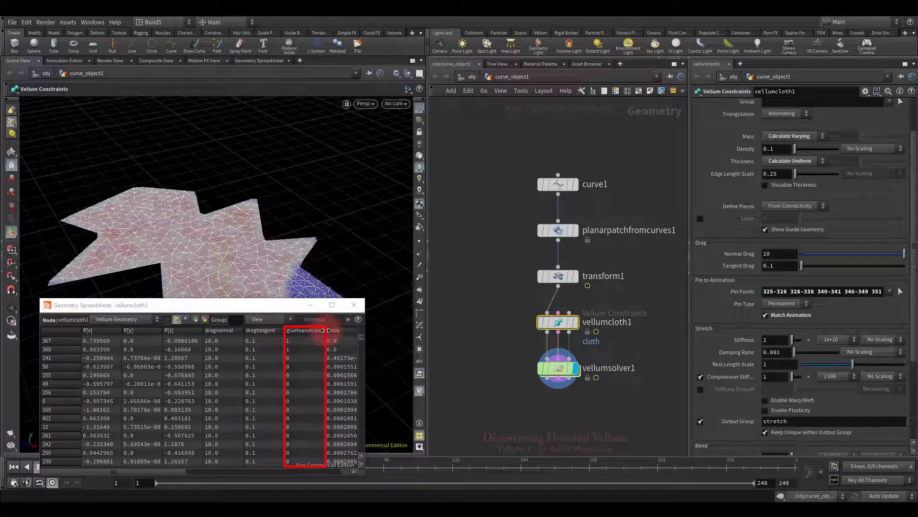
left_click_drag(325, 330, 333, 330)
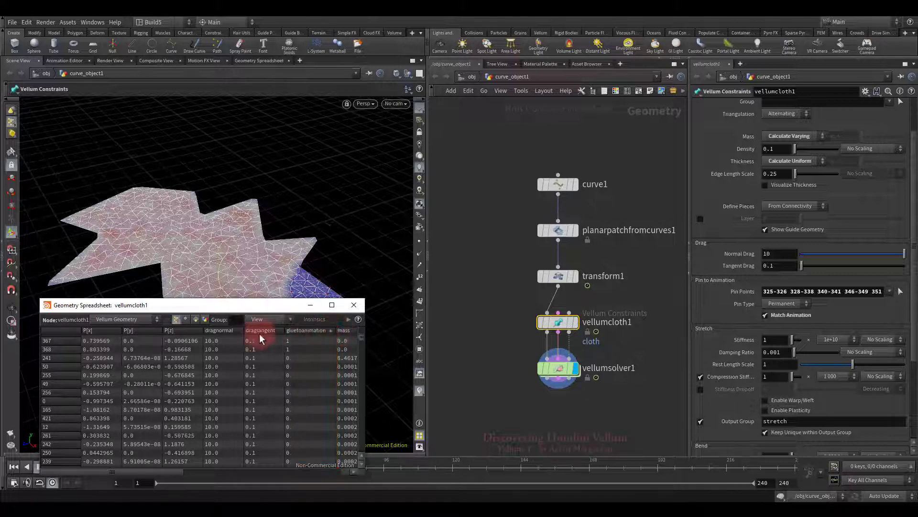
Hide all spreadsheet attributes except gluetoanimation.
left_click(258, 319)
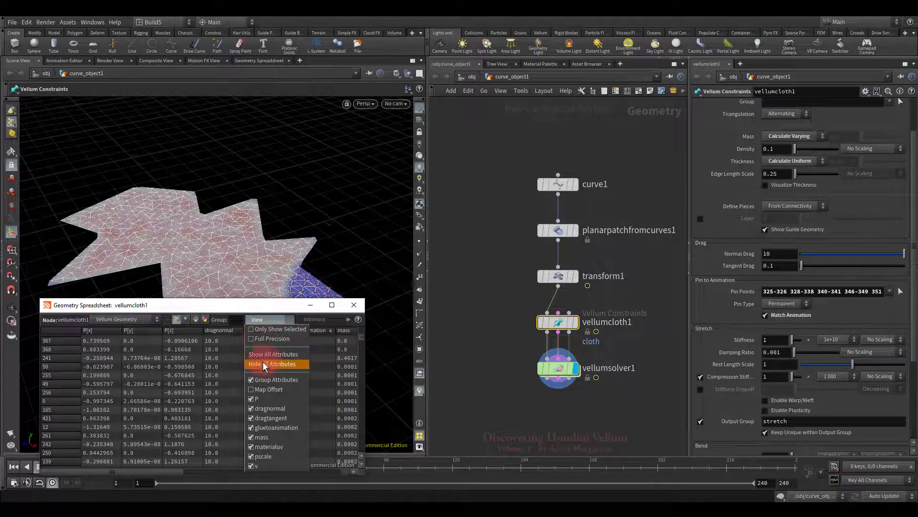
left_click(264, 363)
left_click(255, 319)
left_click(282, 425)
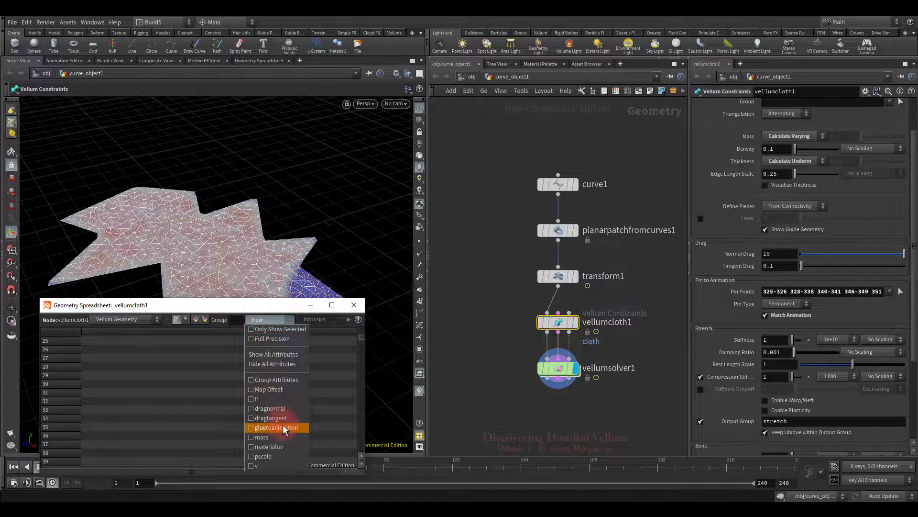
left_click(233, 344)
left_click_drag(203, 308, 210, 315)
Toggle Match Animation off and back on, checking gluetoanimation is 1 on pinned points.
left_click(761, 311)
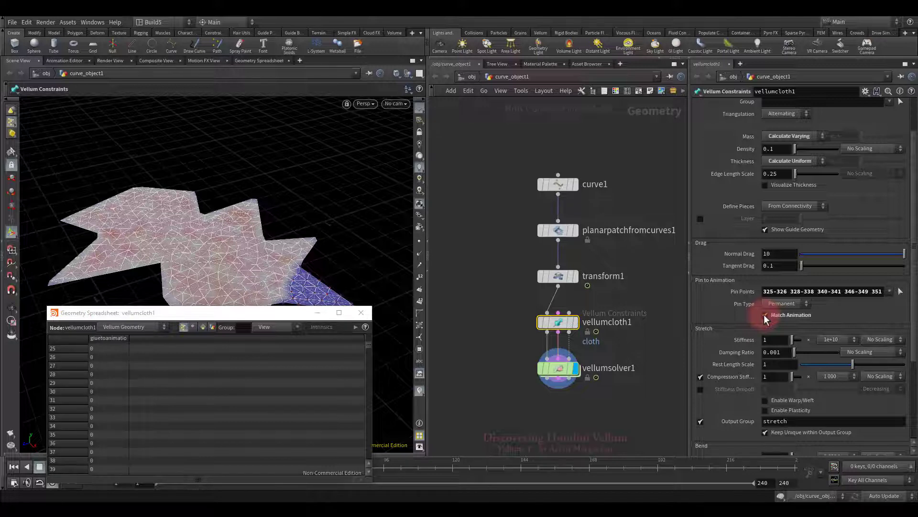
left_click(764, 314)
left_click(764, 315)
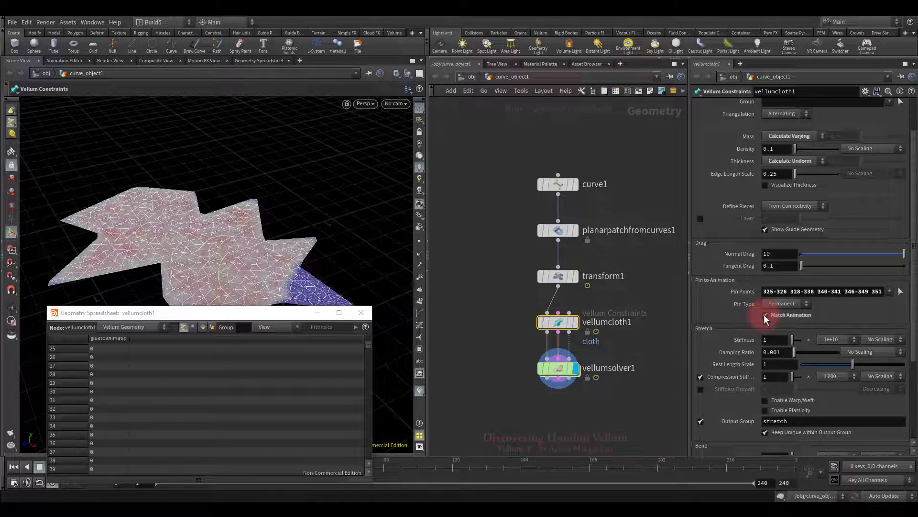
left_click_drag(368, 346, 372, 435)
left_click(365, 326)
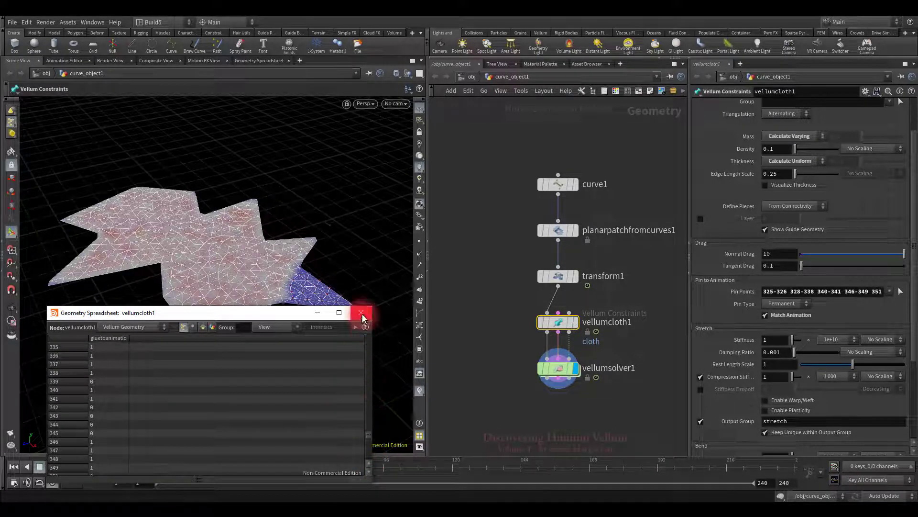
Close the floating spreadsheet and tumble the view to see the cloth flatter.
left_click(362, 312)
key("Escape")
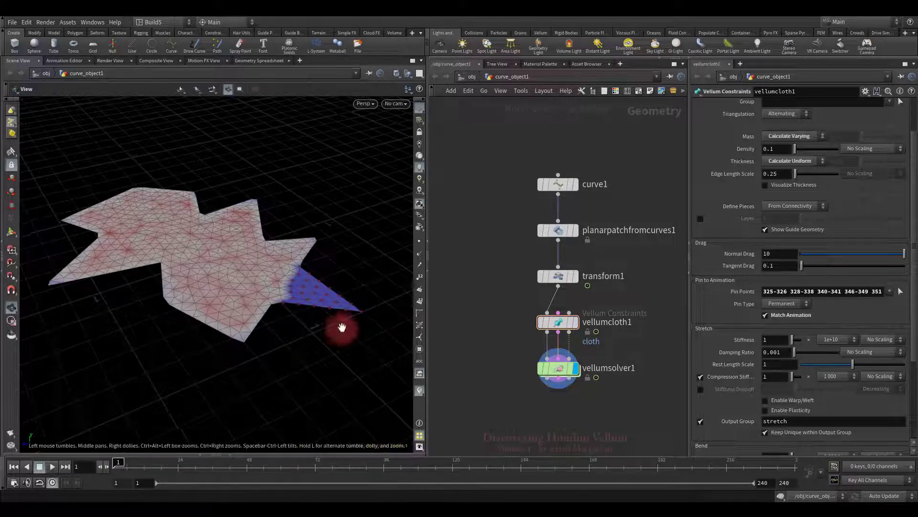
left_click_drag(342, 327, 271, 320)
Play the simulation to watch the cloth fall from its pinned corner, then rewind to frame 1.
left_click(76, 468)
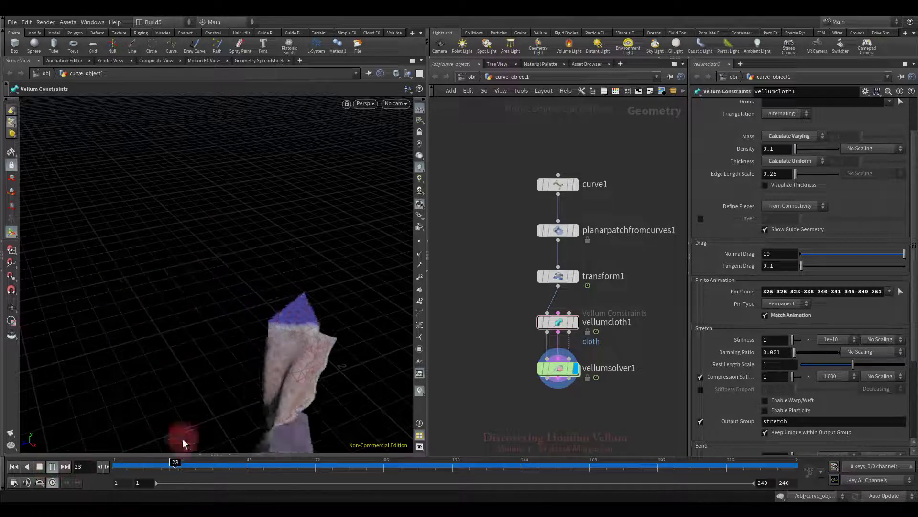
key("Escape")
left_click_drag(211, 429, 264, 275)
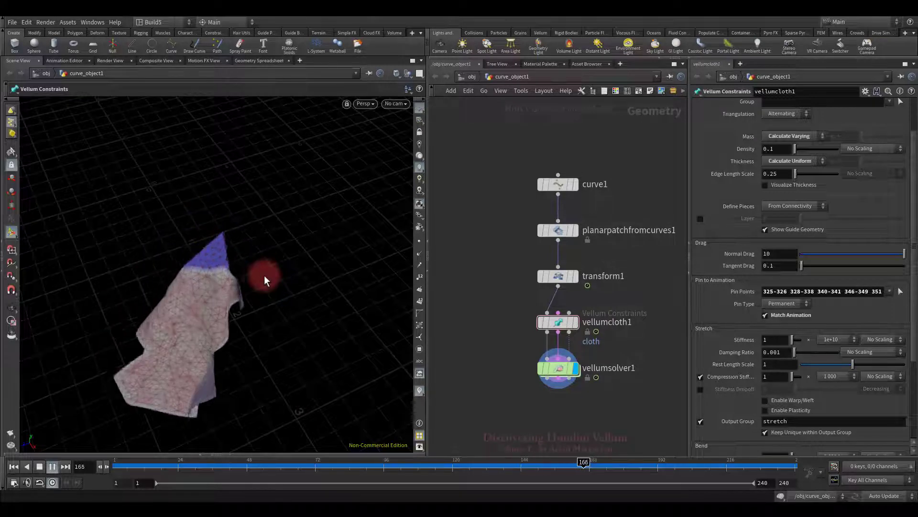
left_click(40, 466)
left_click(14, 466)
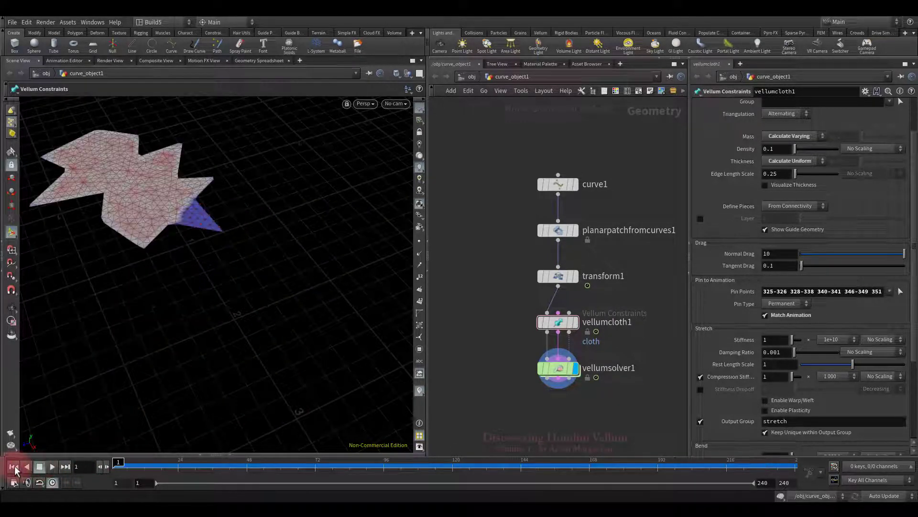
Inside vellumsolver1's forces network, add a Geometry Wrangle wired into force_output.
double_click(563, 375)
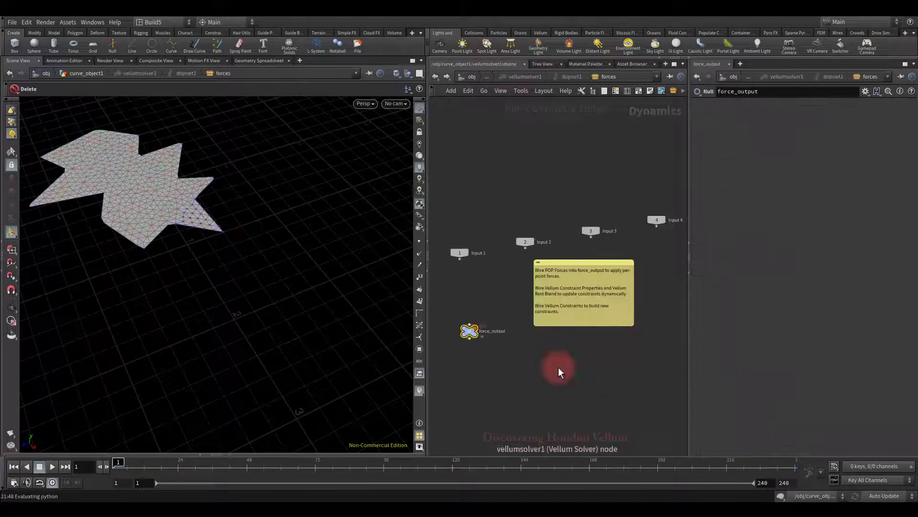
scroll(558, 366, "up", 2)
scroll(529, 353, "up", 3)
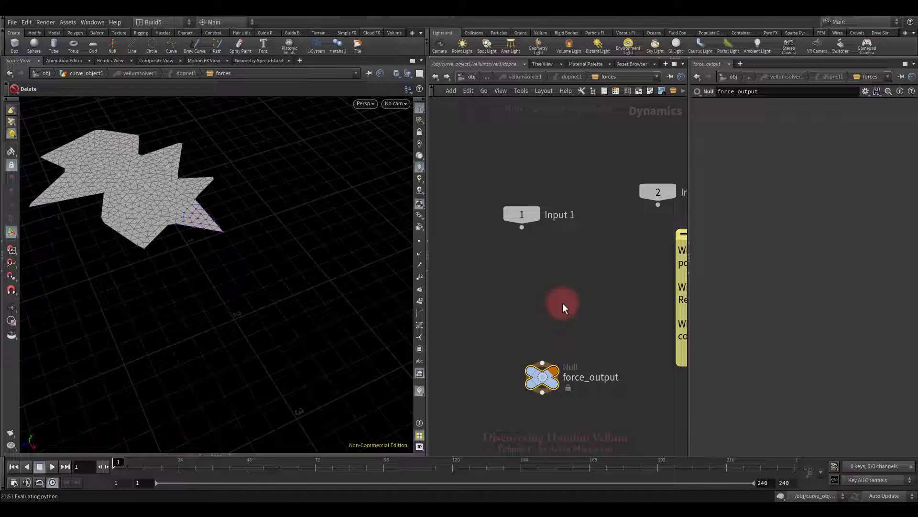
key("Tab")
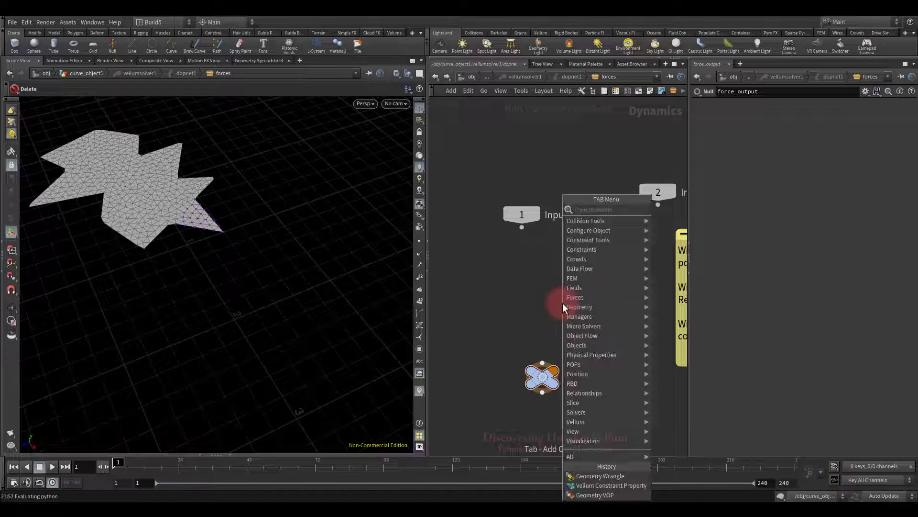
type("wr")
left_click(675, 221)
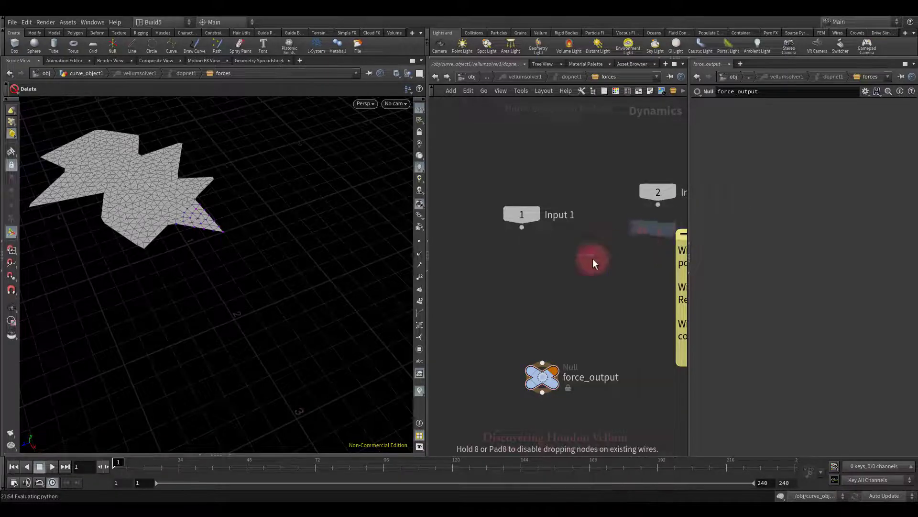
left_click(543, 292)
left_click(542, 304)
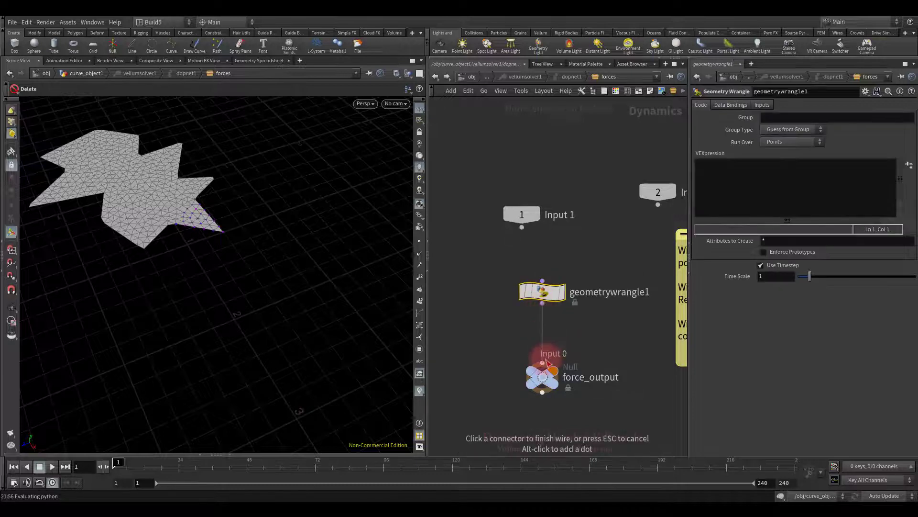
left_click(542, 362)
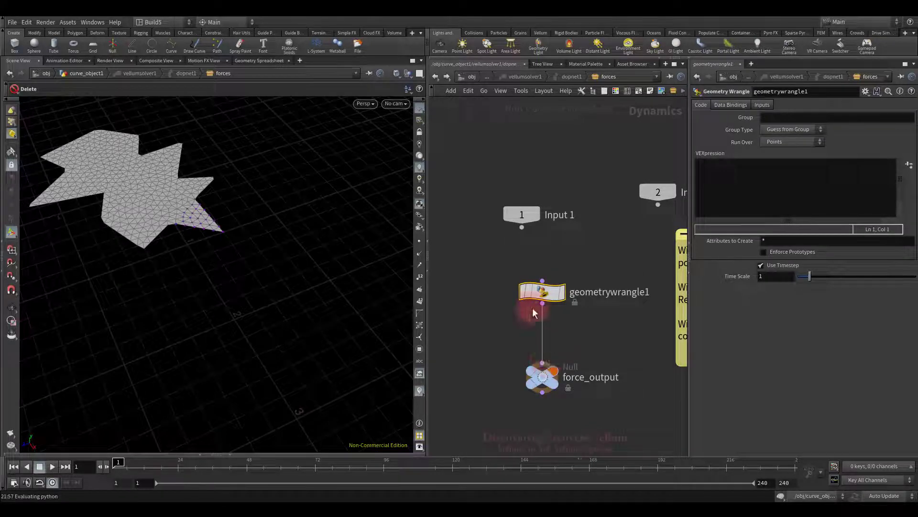
Check the wrangle's Data Bindings Geometry name.
left_click_drag(487, 247, 638, 337)
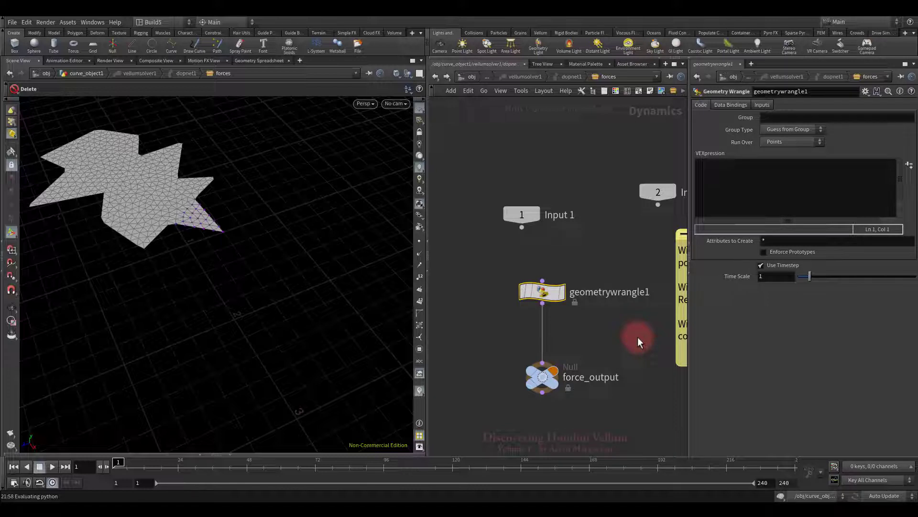
left_click(729, 105)
left_click(811, 120)
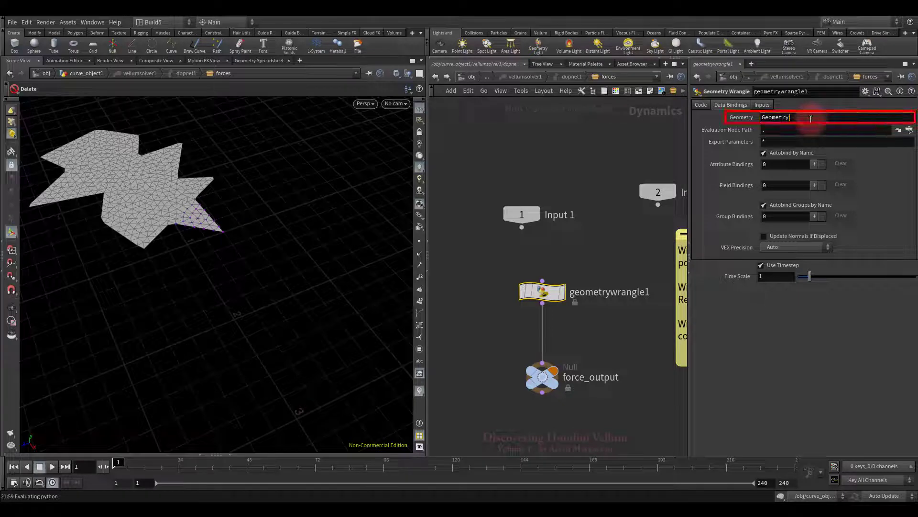
scroll(607, 230, "right", 3)
Delete the sticky note and add a Vellum Constraint Property node beside the wrangle.
left_click(590, 209)
key("Delete")
key("h")
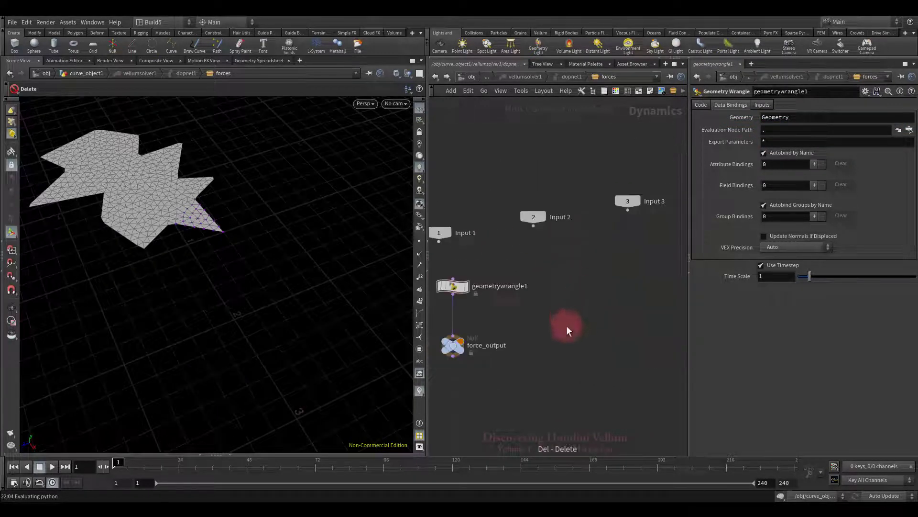
key("Tab")
type("vel")
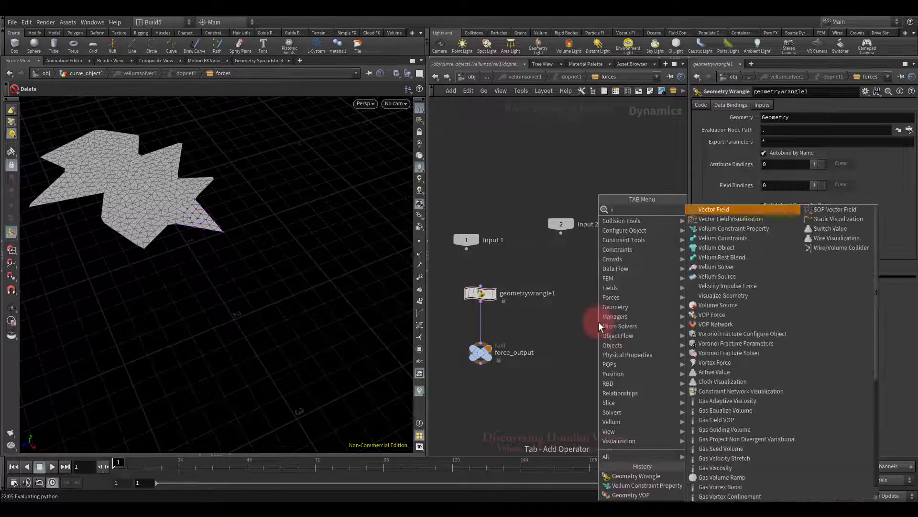
left_click(717, 212)
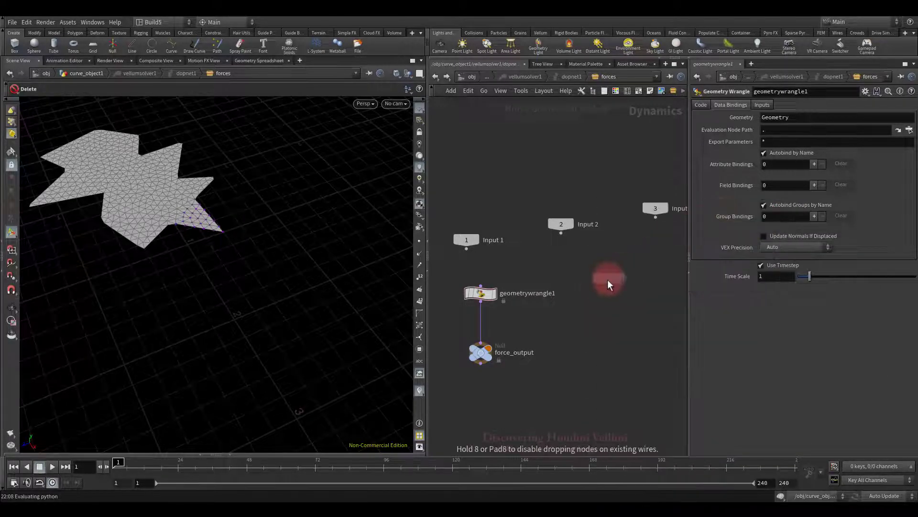
left_click(598, 294)
Check its Geometry binding is ConstraintGeometry and inspect vellumobject1's point data in the spreadsheet.
left_click(737, 129)
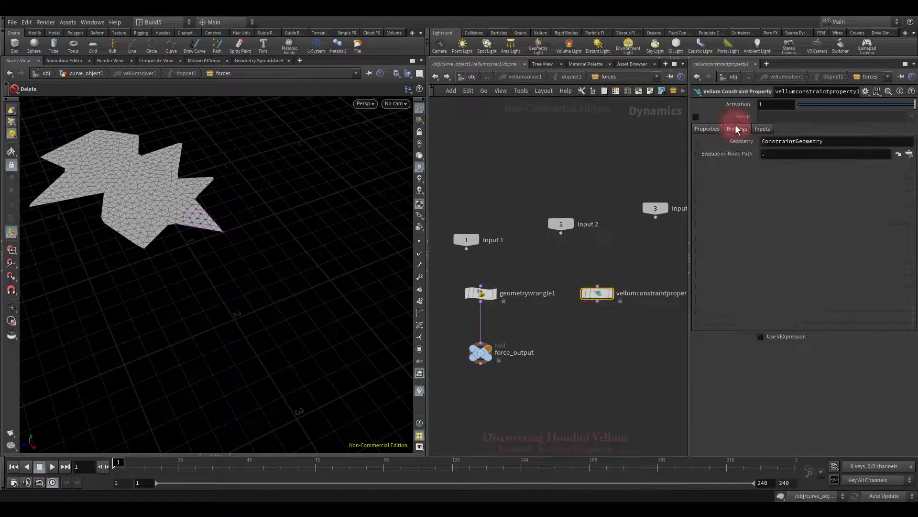
left_click_drag(821, 142, 242, 84)
left_click(248, 62)
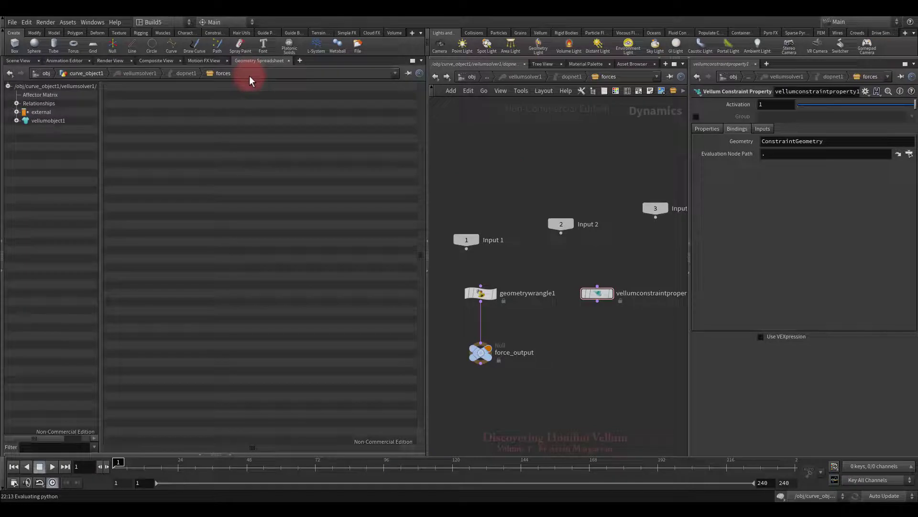
left_click(17, 121)
left_click(50, 191)
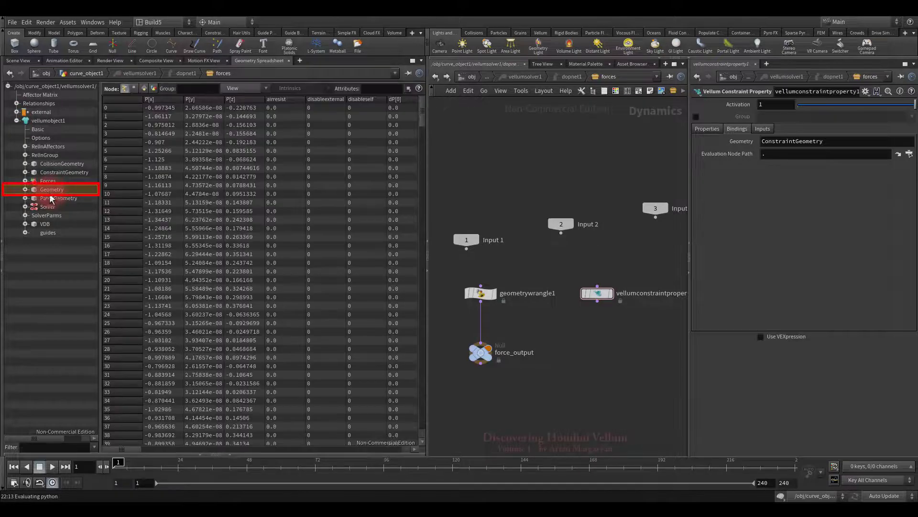
left_click_drag(121, 448, 303, 434)
Inspect the ConstraintGeometry primitives' attributes, then collapse vellumobject1's data.
left_click(243, 89)
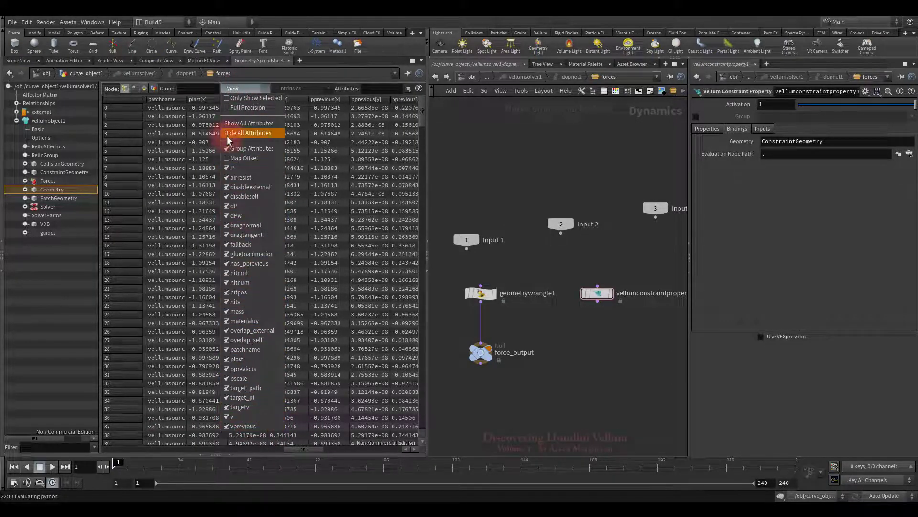
left_click(66, 178)
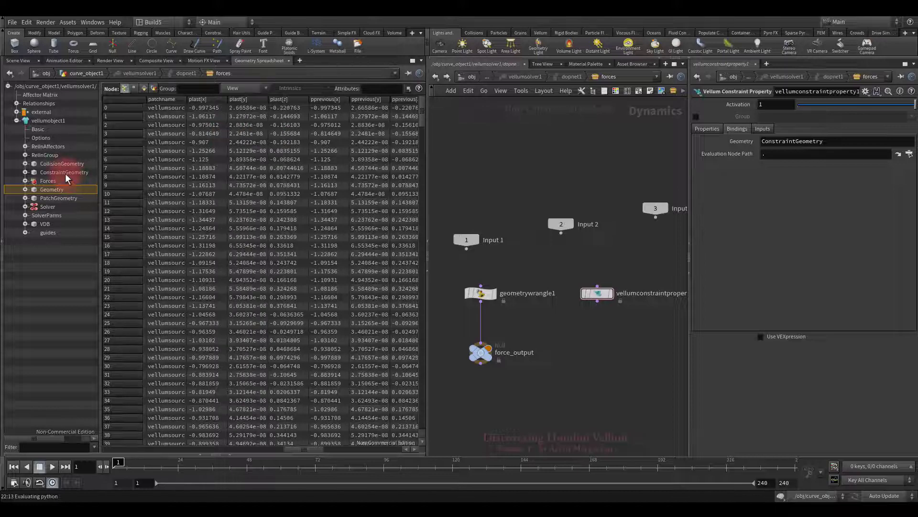
left_click(65, 172)
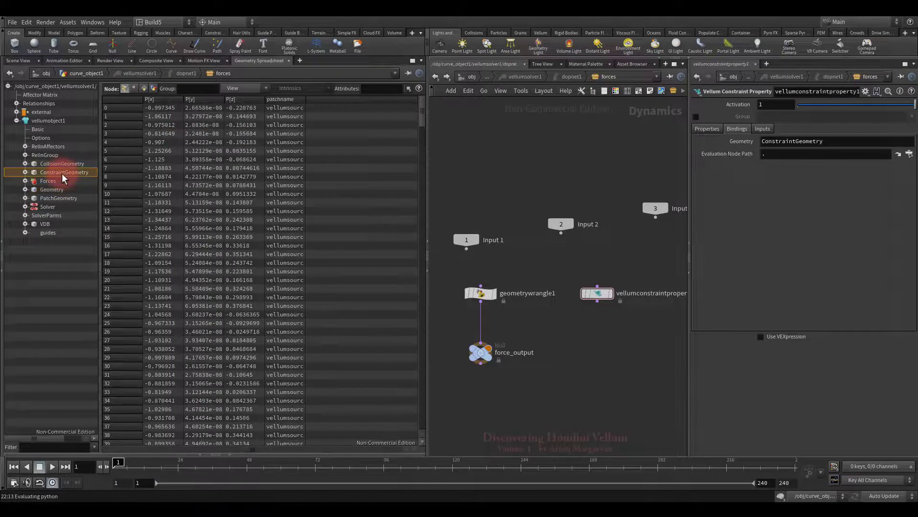
left_click(144, 89)
left_click(232, 88)
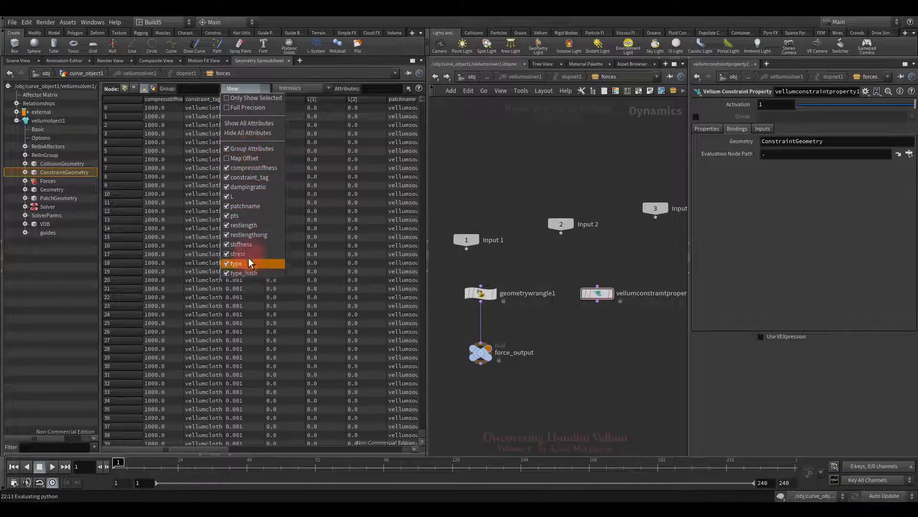
left_click(17, 122)
Return to the Scene View and delete the vellumconstraintproperty1 node.
left_click(18, 60)
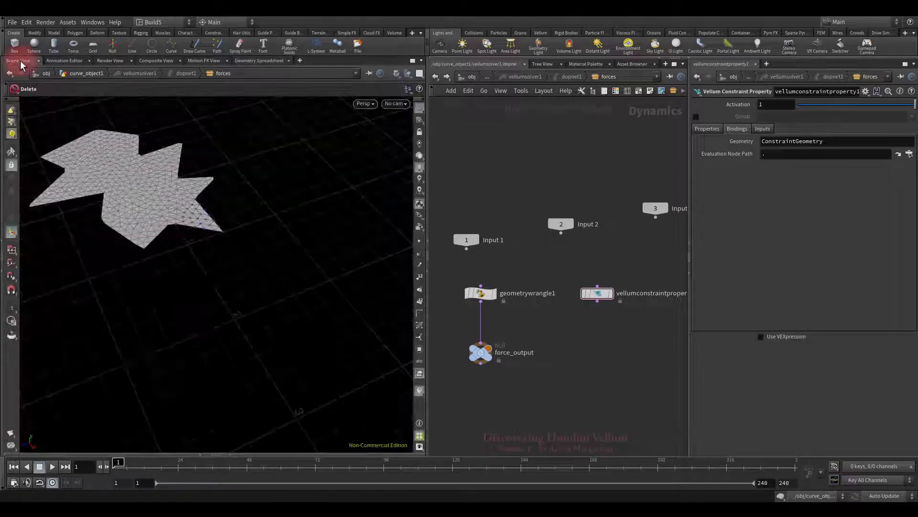
left_click(213, 195)
left_click_drag(563, 262, 630, 323)
key("Delete")
scroll(554, 320, "up", 3)
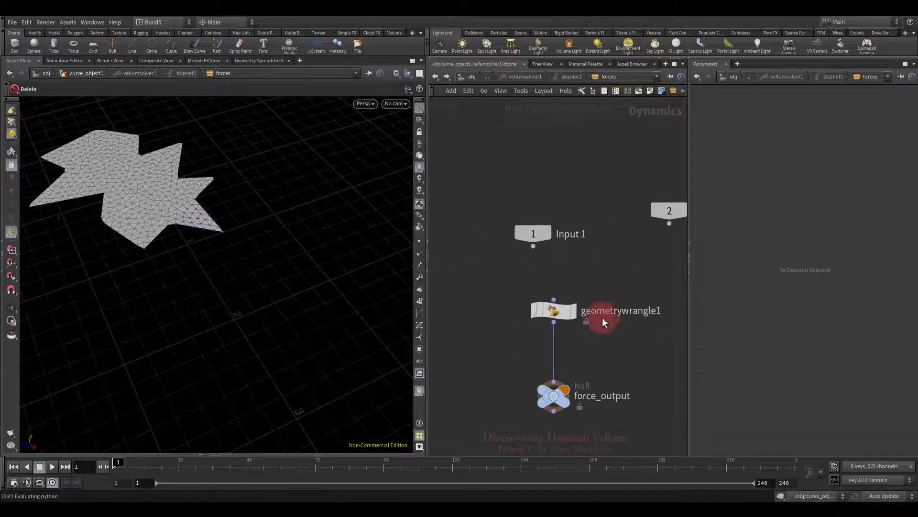
left_click_drag(603, 268, 515, 335)
left_click(703, 106)
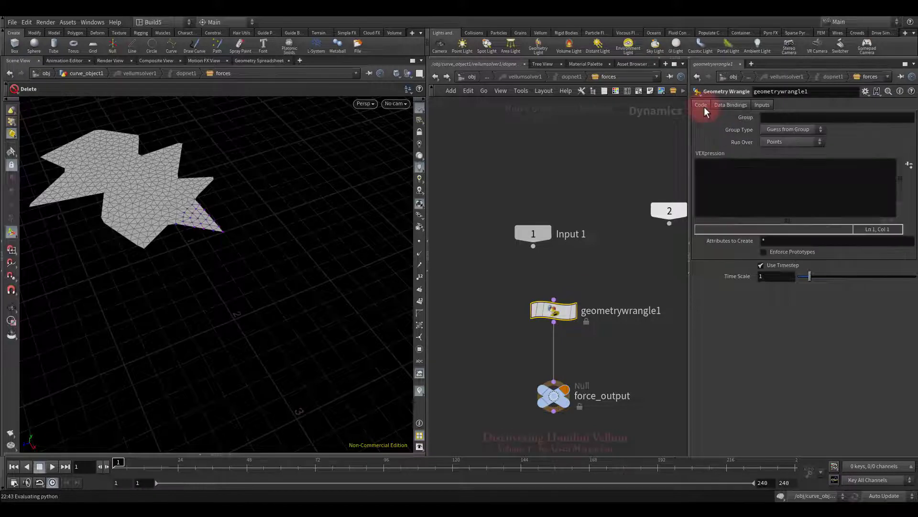
left_click(723, 181)
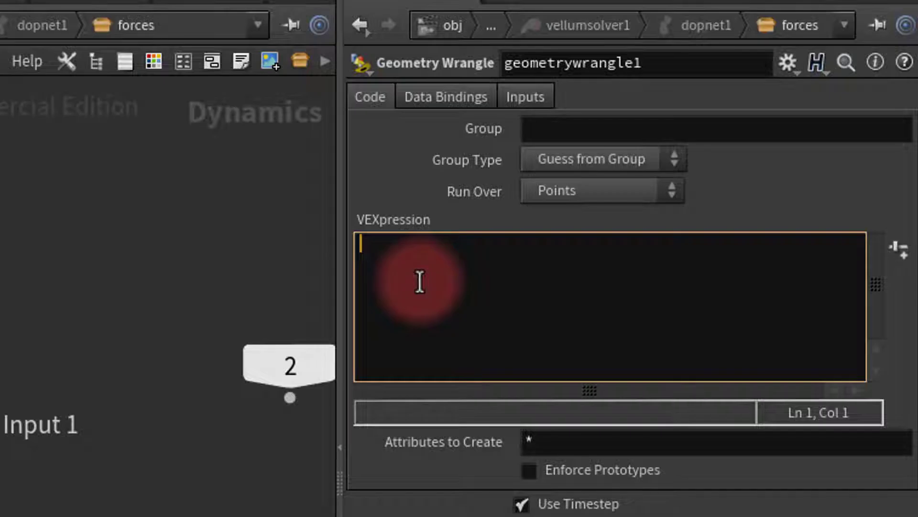
type("Frame > 72) {")
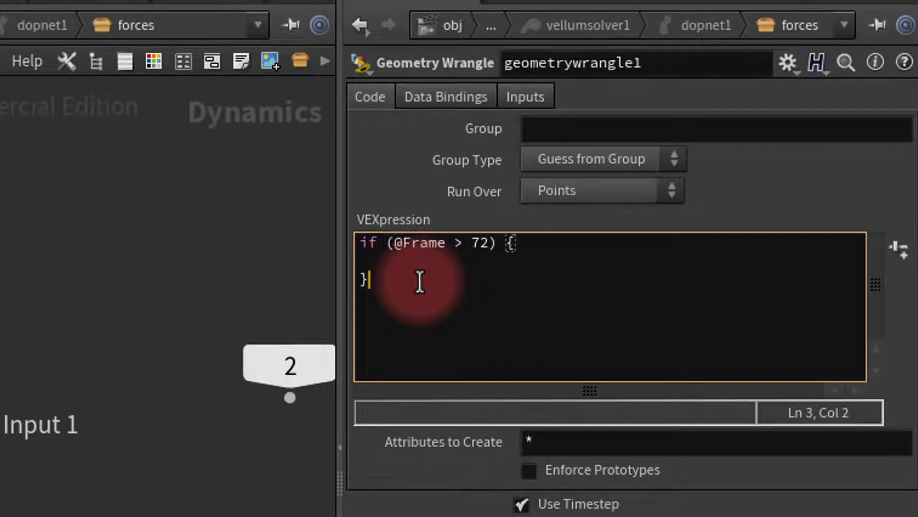
left_click(363, 261)
type("i@gluetoanimation = 0;")
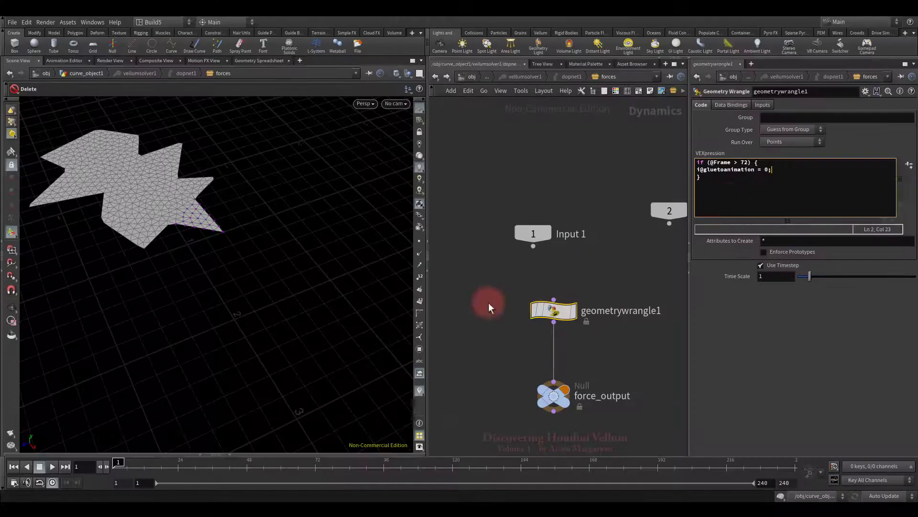
left_click_drag(269, 271, 259, 306)
Play the simulation and scrub the timeline to watch the cloth release and fall.
key("Delete")
left_click(59, 466)
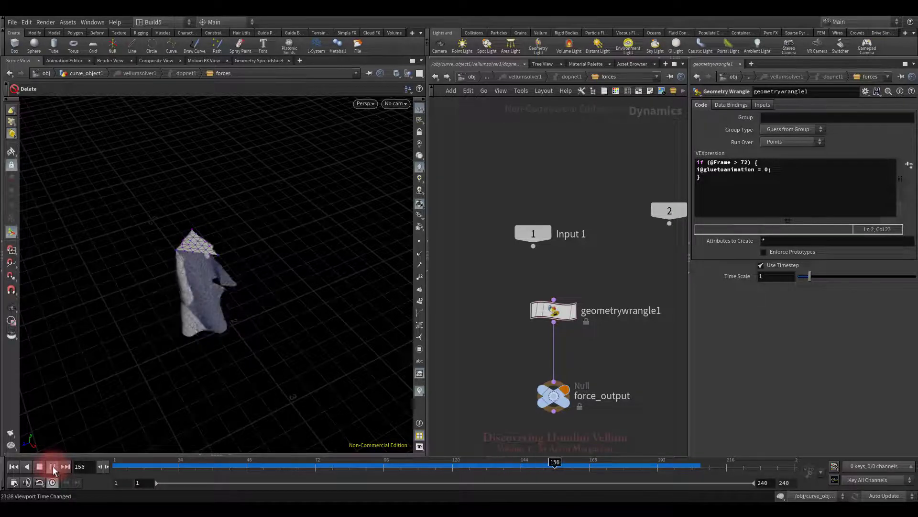
left_click(39, 466)
left_click(13, 467)
mouse_move(199, 463)
left_mouse_down()
mouse_move(517, 466)
mouse_move(322, 463)
mouse_move(141, 445)
mouse_move(349, 447)
mouse_move(482, 461)
mouse_move(332, 455)
mouse_move(347, 462)
left_mouse_up()
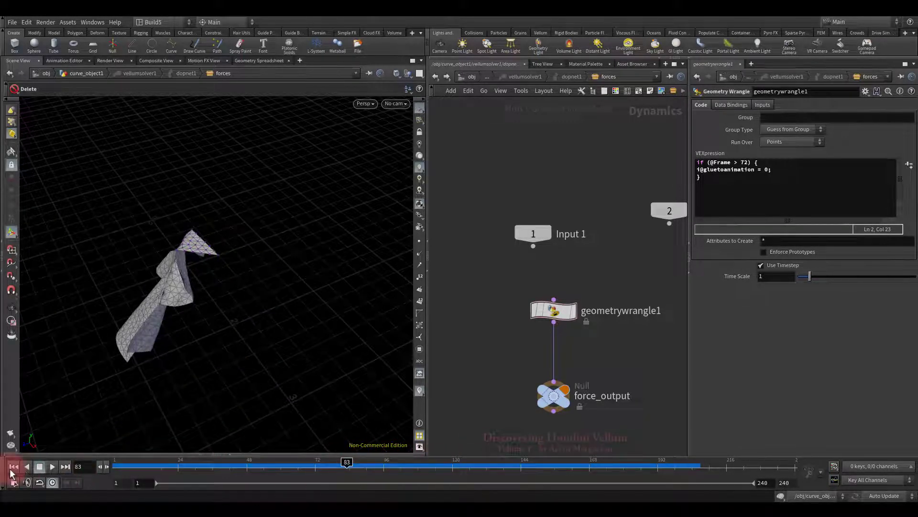
Rewind to frame 1, go up to curve_object1, and select vellumcloth1.
left_click(13, 467)
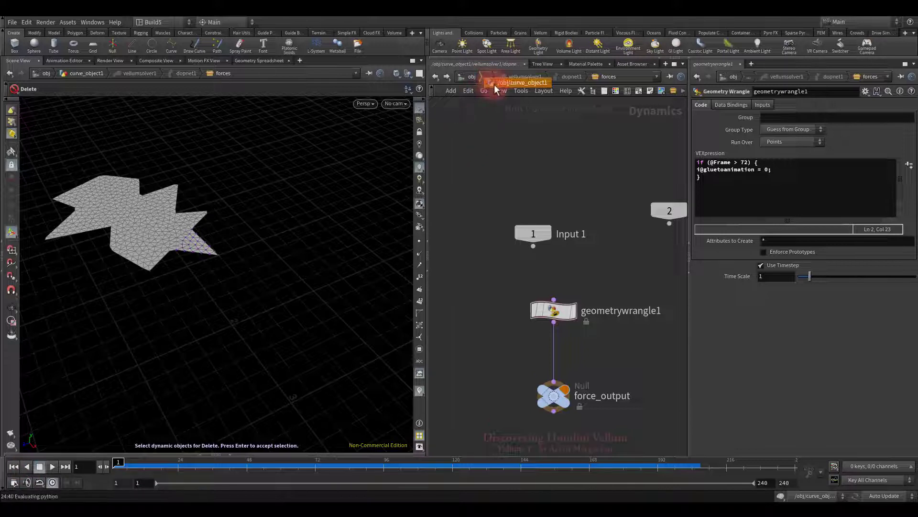
left_click(495, 84)
left_click_drag(599, 337, 604, 338)
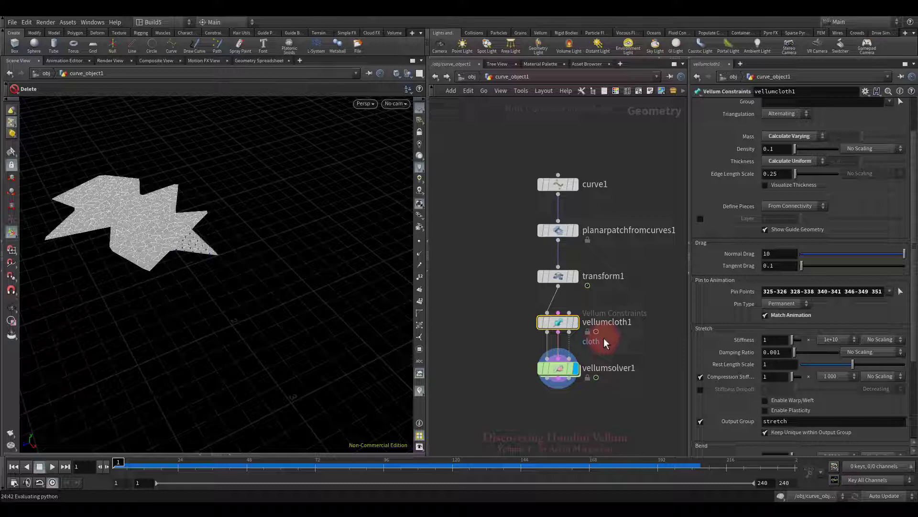
Set vellumcloth1's Pin Type to Stopped and sort its spreadsheet by the stopped attribute.
left_click(787, 303)
left_click(782, 317)
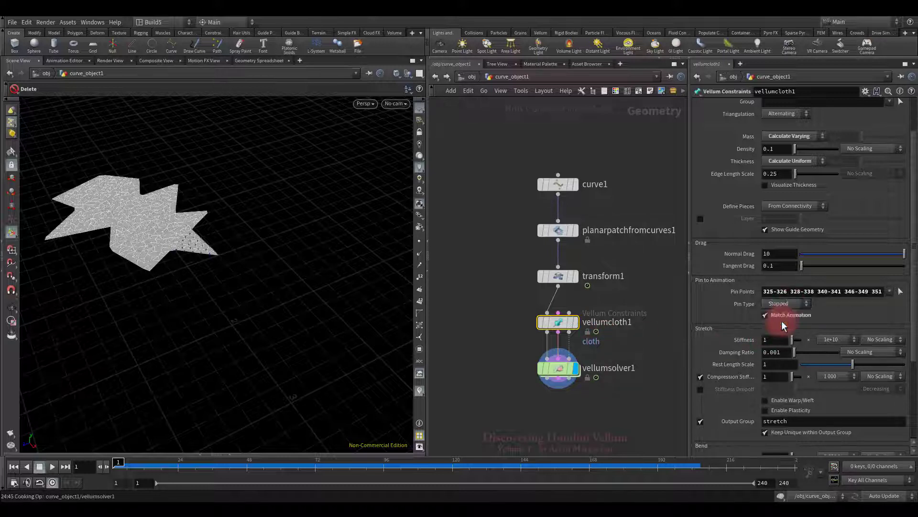
right_click(558, 319)
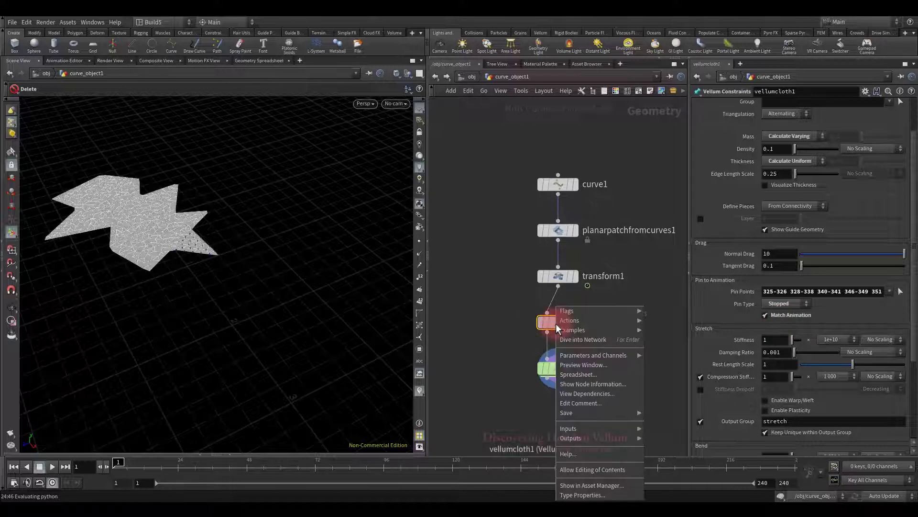
left_click(575, 374)
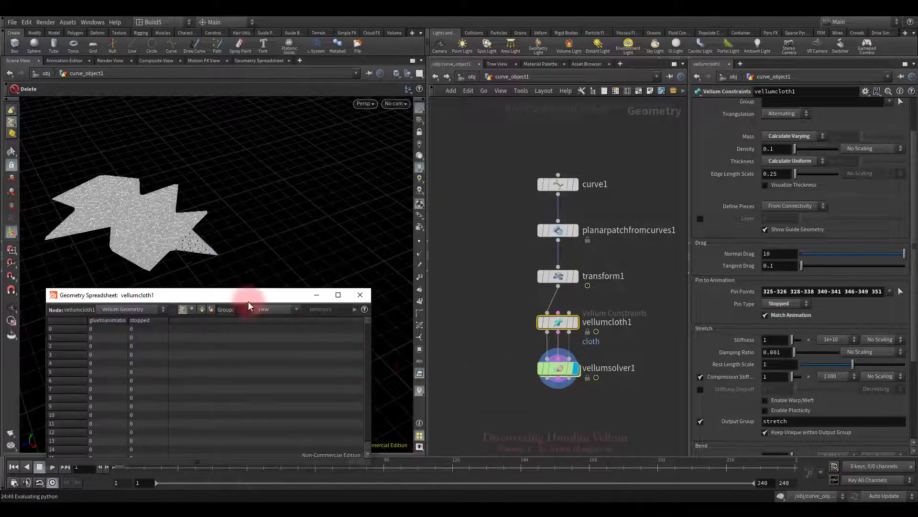
left_click_drag(246, 300, 237, 296)
left_click(137, 317)
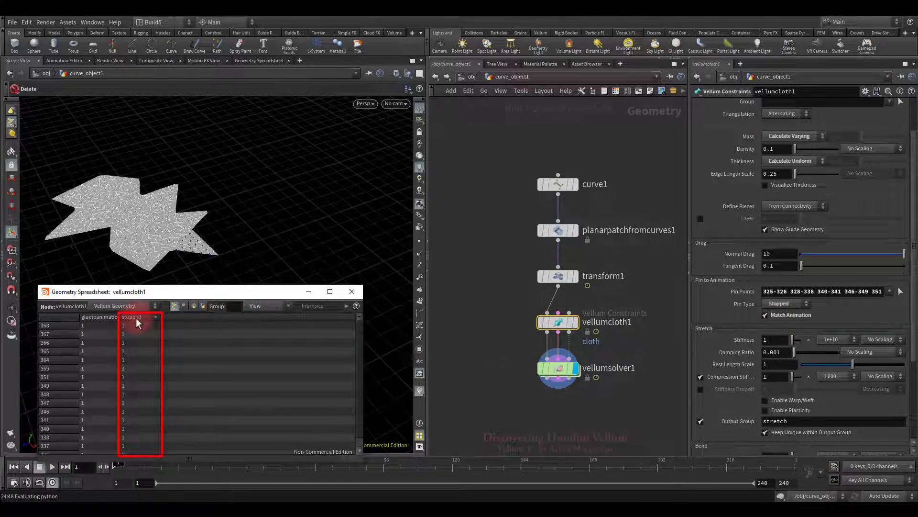
left_click(136, 317)
Switch Pin Type to Permanent and back to Stopped, recheck stopped values, and close the spreadsheet.
left_click(784, 306)
left_click(784, 312)
left_click(782, 306)
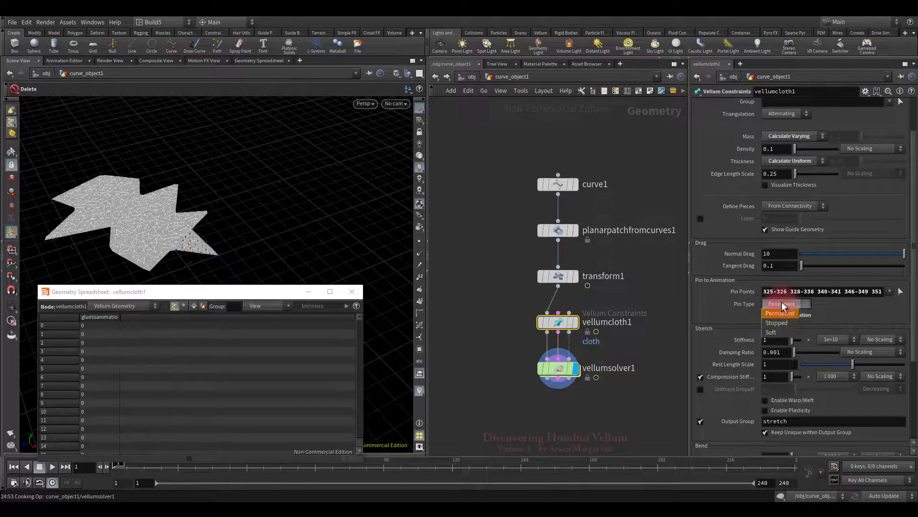
left_click(776, 322)
left_click(142, 318)
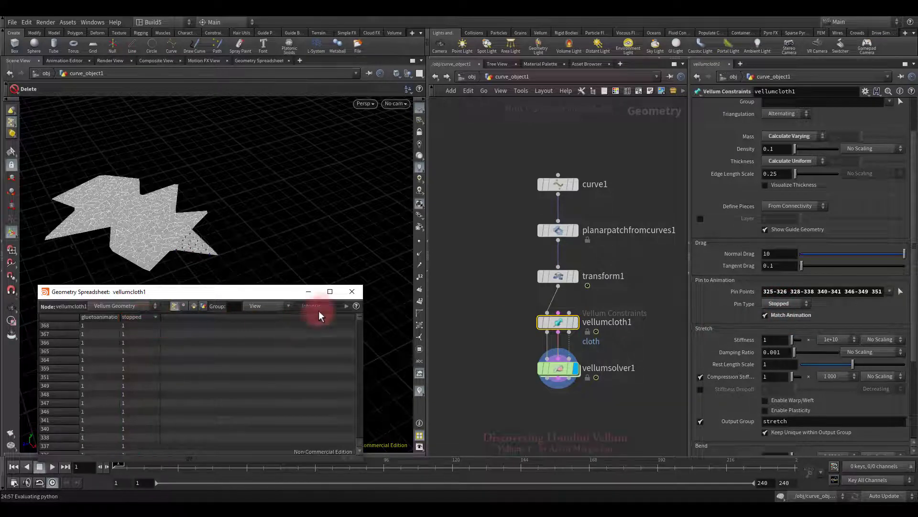
left_click(352, 292)
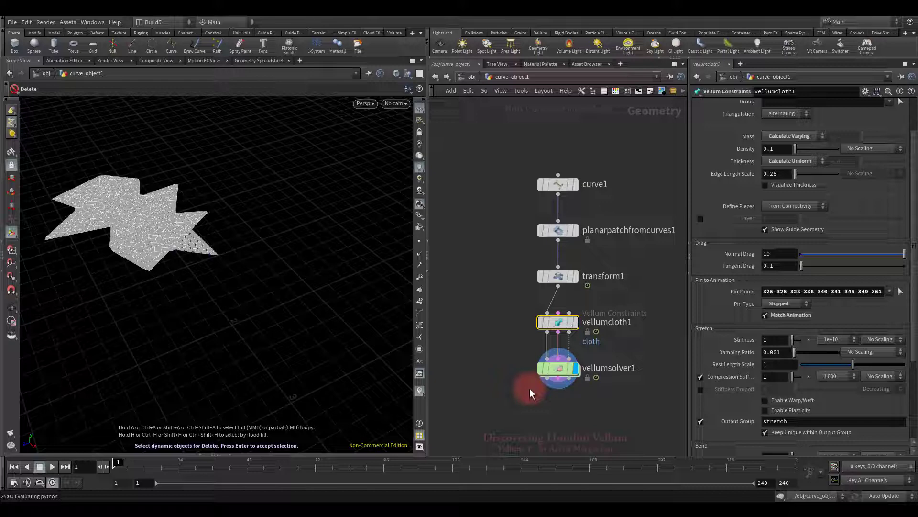
Add i@stopped = 0; to geometrywrangle1's frame-72 block in the forces network.
double_click(560, 369)
left_click(778, 172)
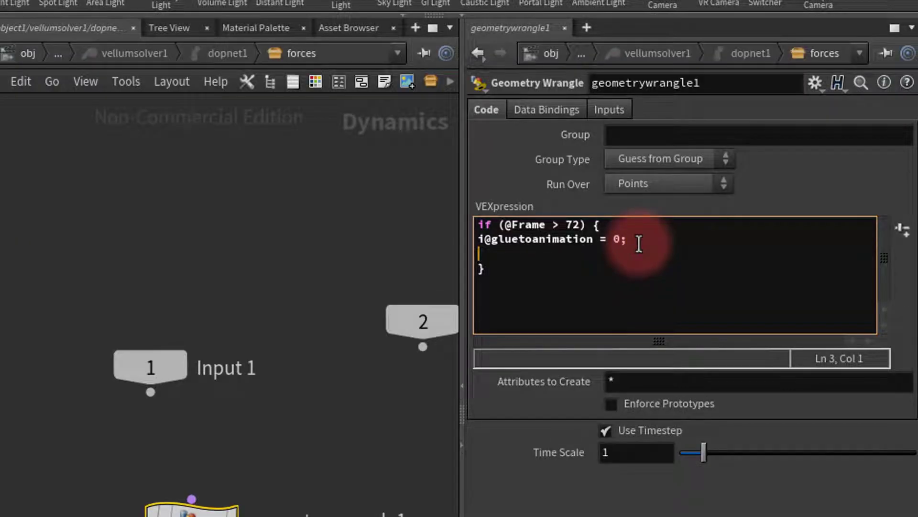
type("i@stopped = 0;")
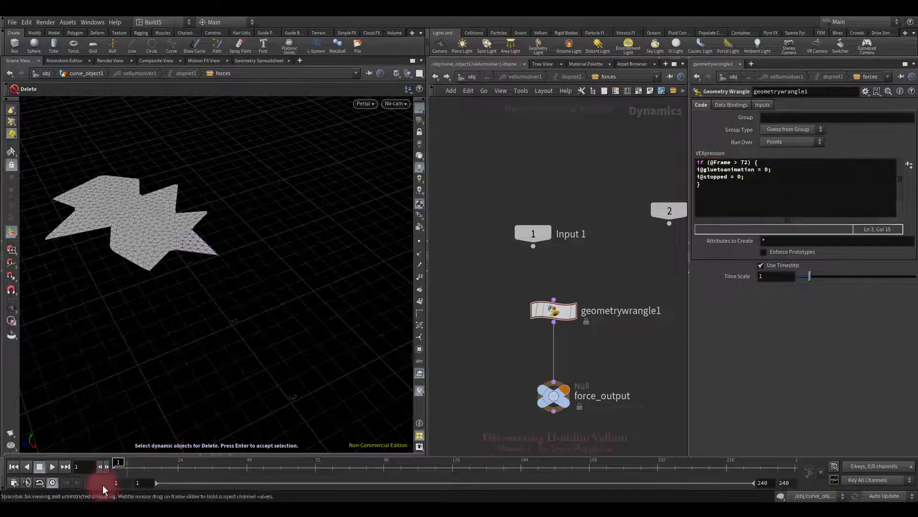
Play the simulation twice to test the release, rewind to frame 1, and head back toward curve_object1.
left_click(52, 467)
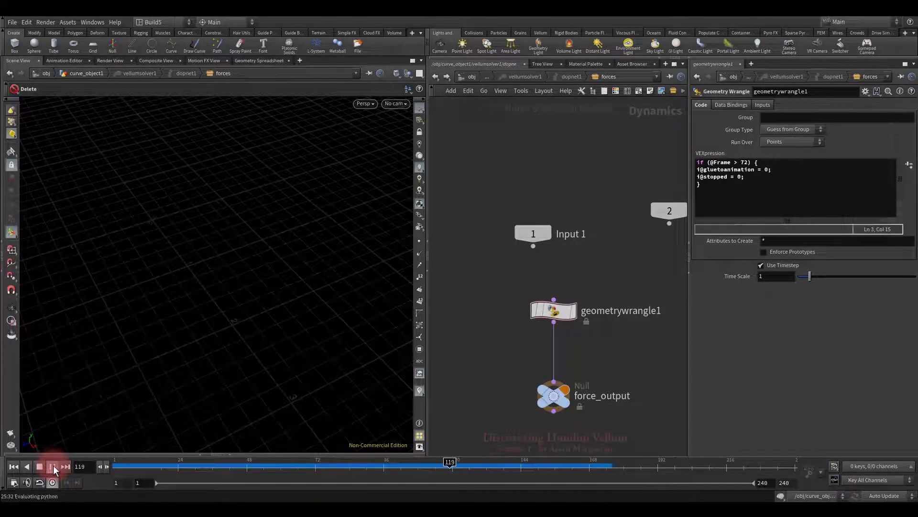
left_click(13, 467)
left_click(52, 466)
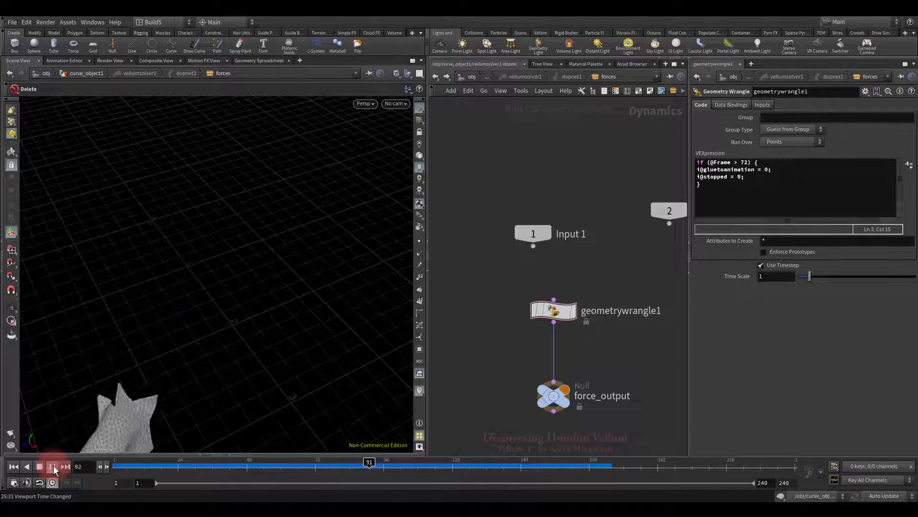
left_click(13, 467)
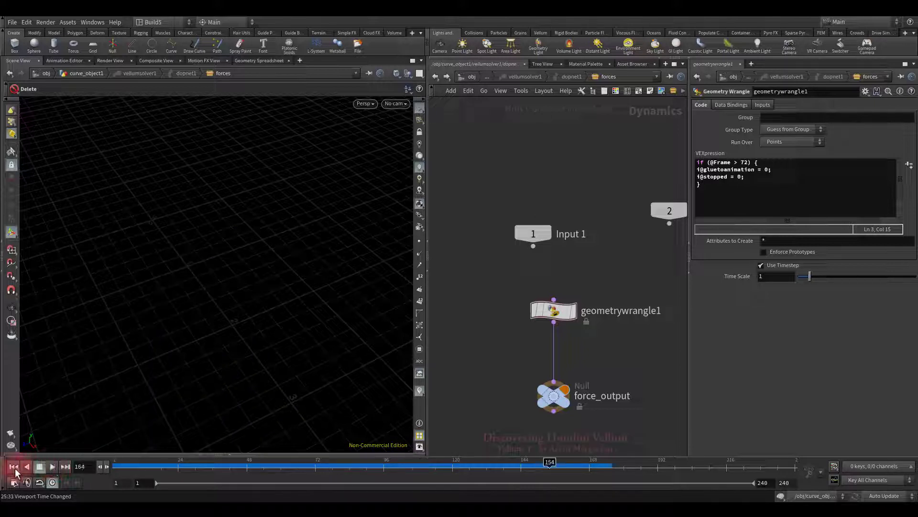
left_click(487, 77)
In curve_object1, set transform1's Rotate Y to the expression $F*10.
left_click(495, 82)
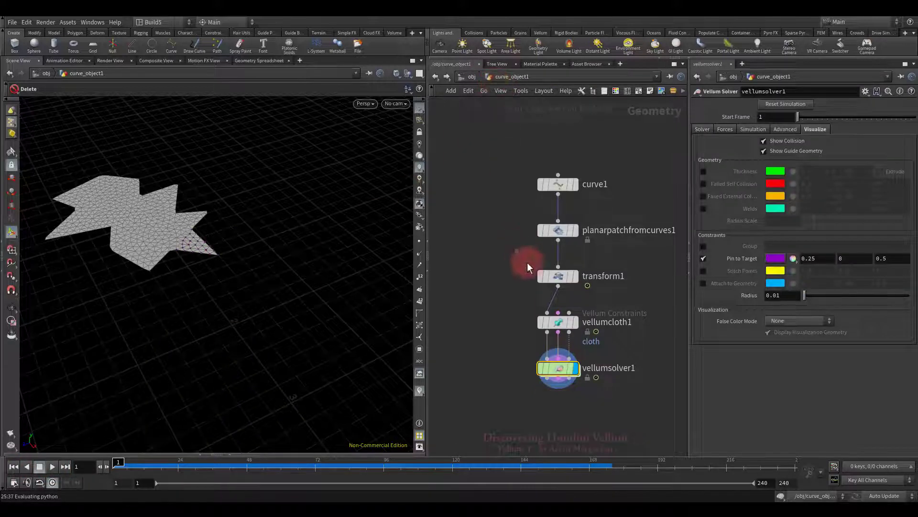
left_click(557, 278)
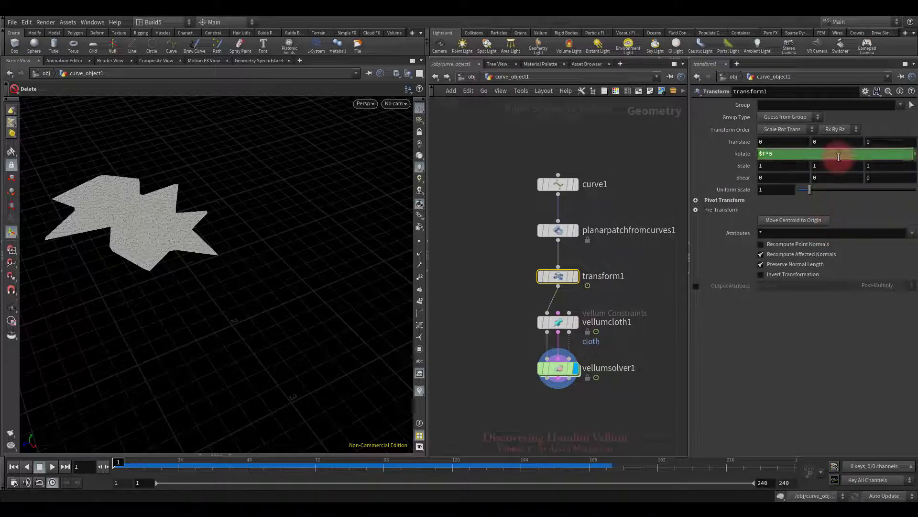
key("Return")
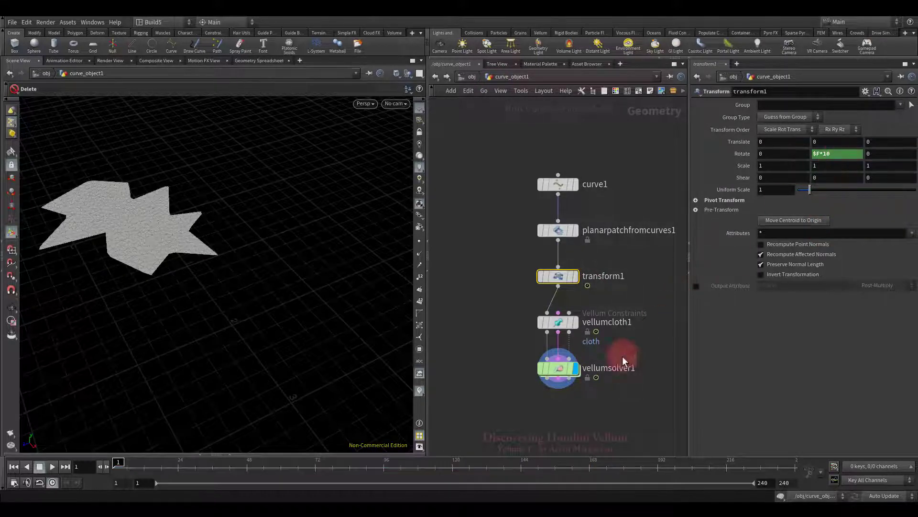
Enter vellumsolver1's forces network and play the simulation to watch the spinning cloth.
double_click(557, 368)
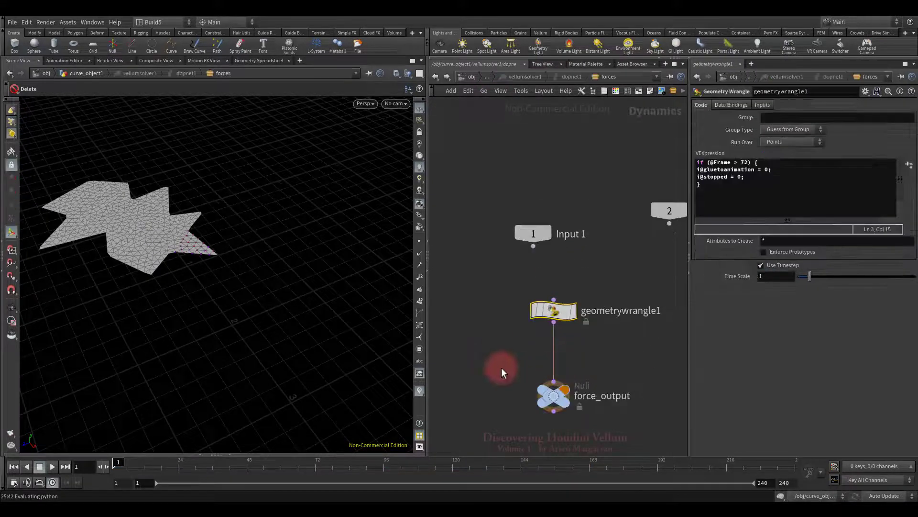
left_click(53, 466)
middle_click_drag(346, 369, 314, 336)
right_click_drag(313, 336, 283, 340)
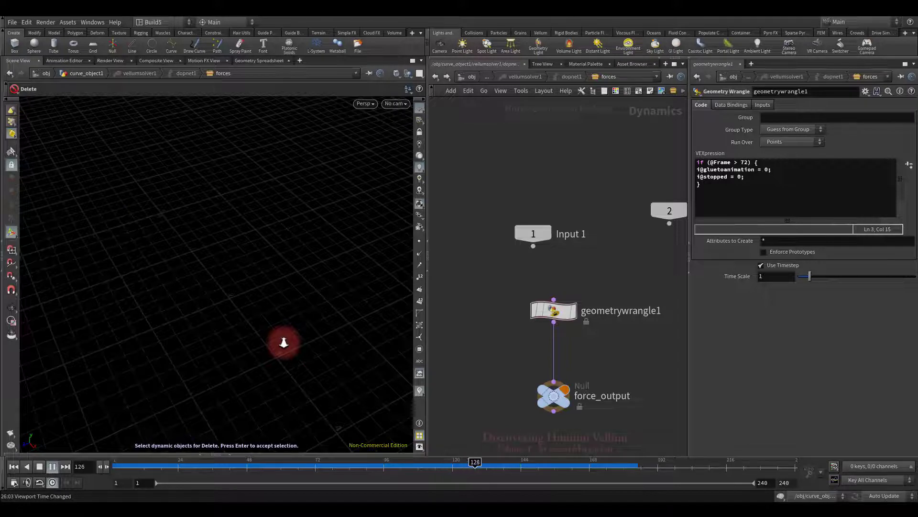
Reset playback to frame 1, then add and discard a Geometry VOP node.
left_click(39, 466)
left_click(13, 466)
middle_click_drag(523, 349, 465, 334)
key("Tab")
type("vop")
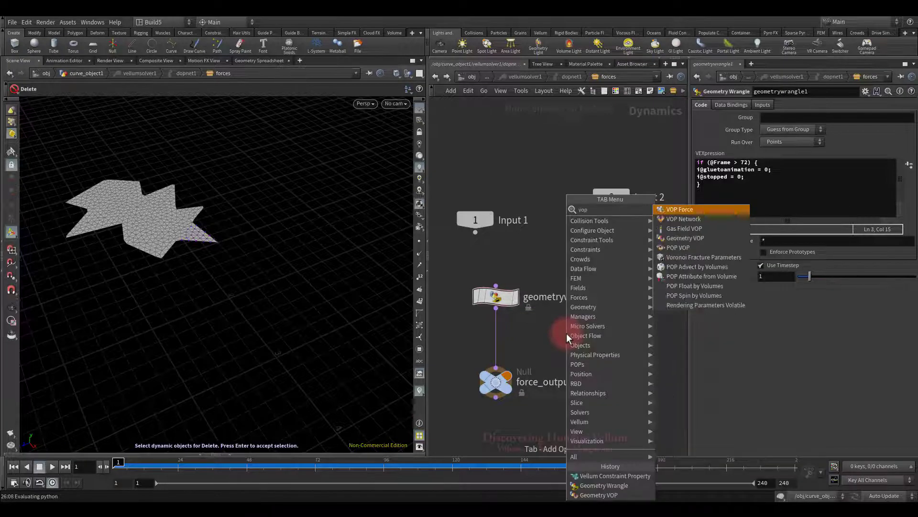
left_click(684, 238)
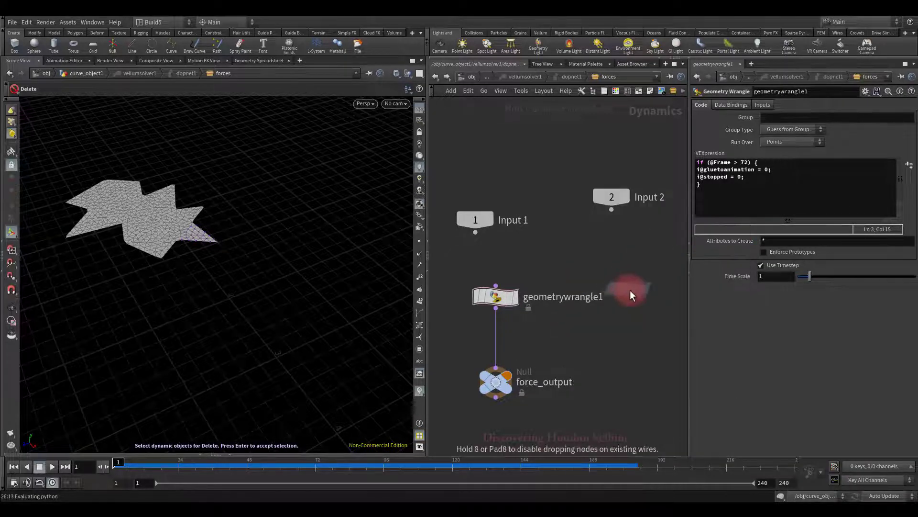
left_click(638, 312)
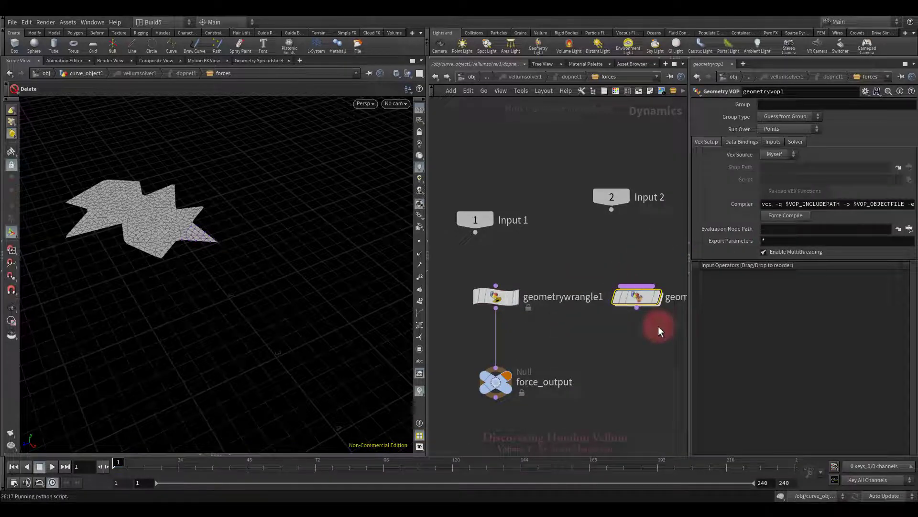
key("Delete")
Add a POP Wrangle node, popwrangle1, and wire it into force_output.
key("Tab")
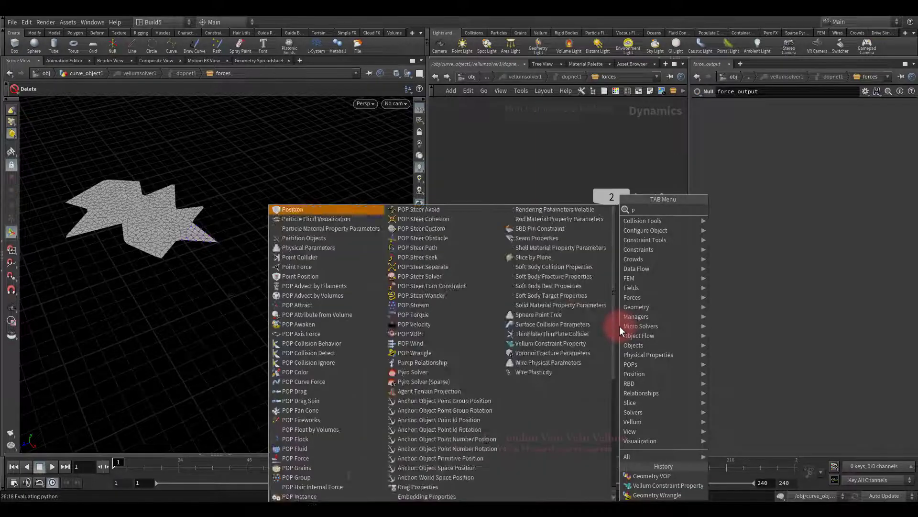
type("popwr")
left_click(735, 210)
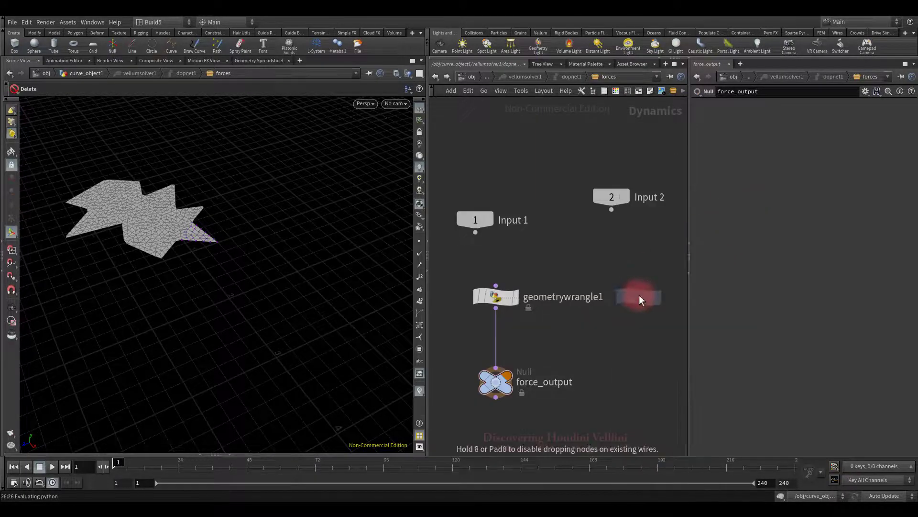
left_click(639, 298)
left_click_drag(640, 309, 512, 365)
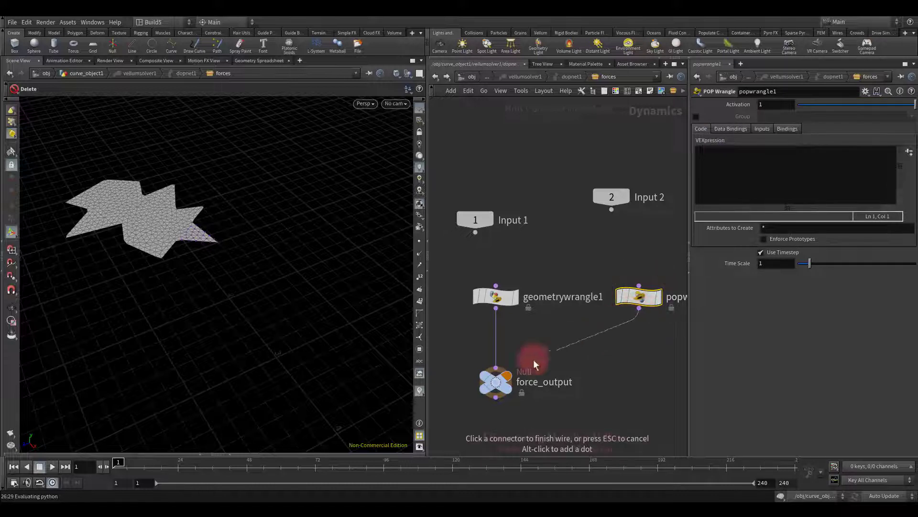
Copy geometrywrangle1's frame-72 release VEX code into popwrangle1.
left_click(574, 336)
left_click(495, 296)
left_click(772, 198)
left_click_drag(772, 198, 664, 314)
left_click(724, 164)
type("if (@Frame > 72) { i@gluetoanimation = 0; i@stopped = 0; }")
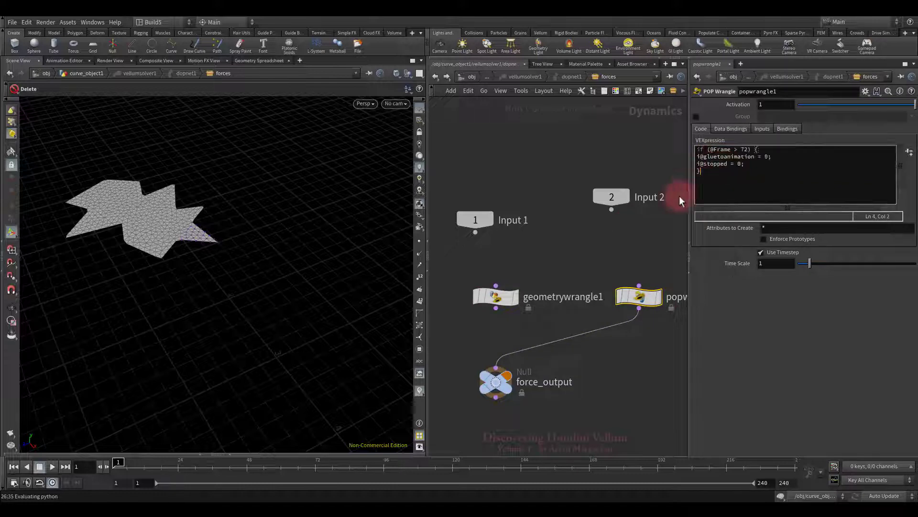
left_click(610, 243)
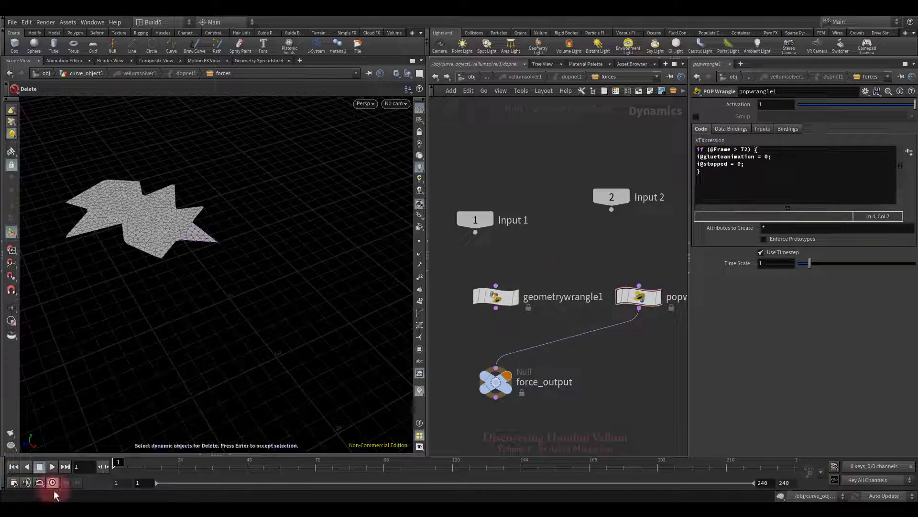
Test-play the simulation, reset to frame 1, and return to curve_object1's vellumcloth1.
left_click(52, 467)
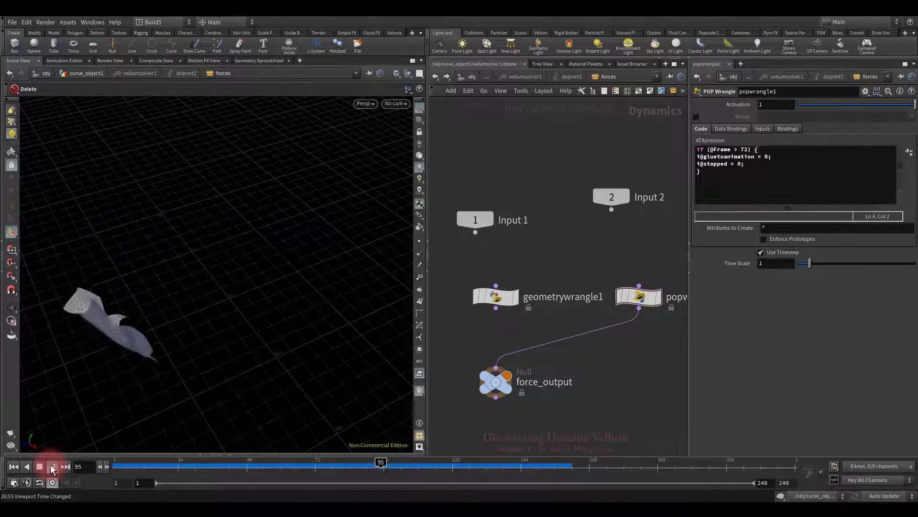
left_click(13, 466)
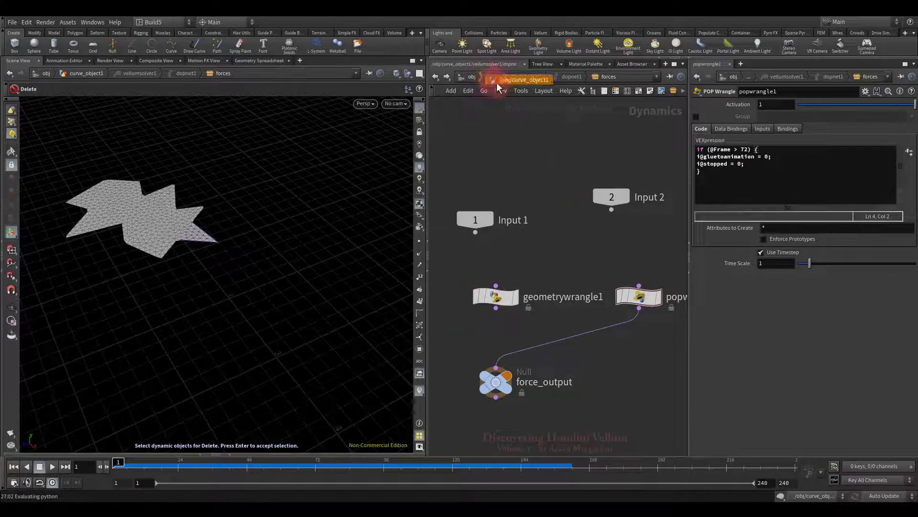
left_click(497, 78)
left_click_drag(605, 337, 605, 337)
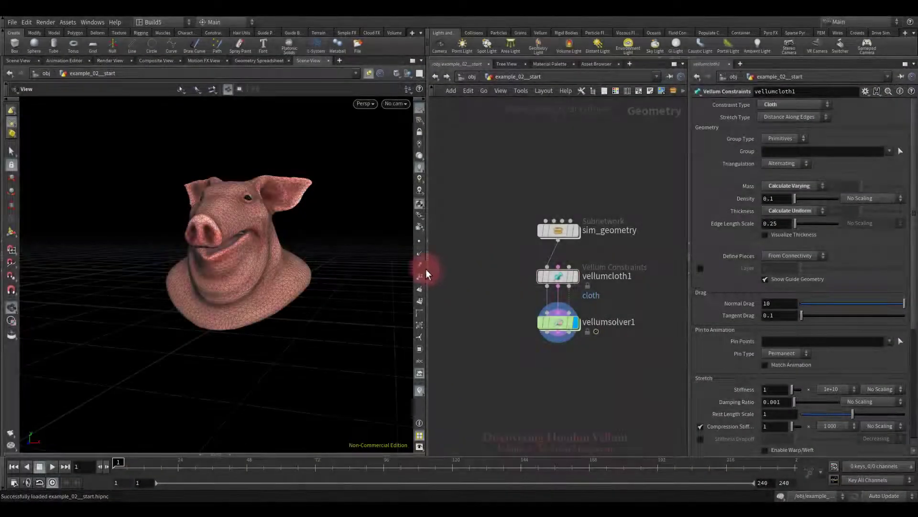
Orbit to face the pig head, preview the cloth sim, and rewind to frame 1.
left_click_drag(374, 264, 345, 262)
left_click_drag(504, 258, 640, 360)
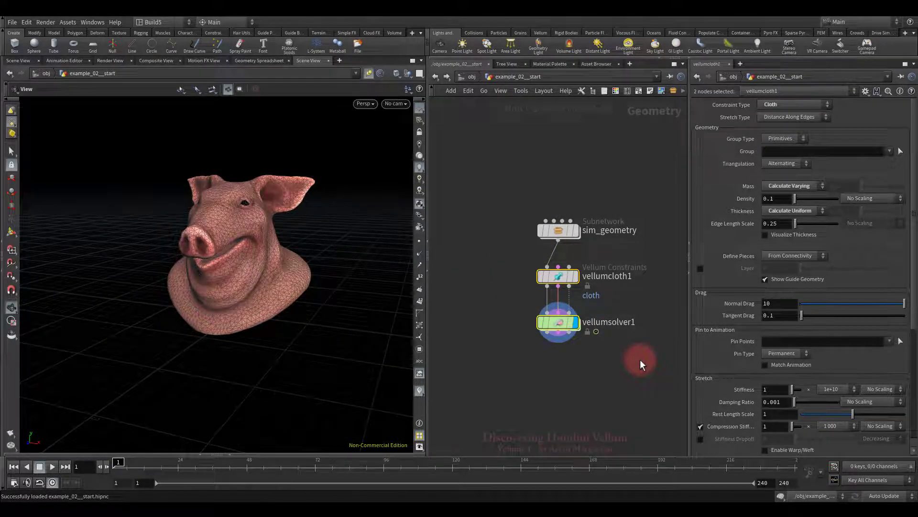
left_click(53, 466)
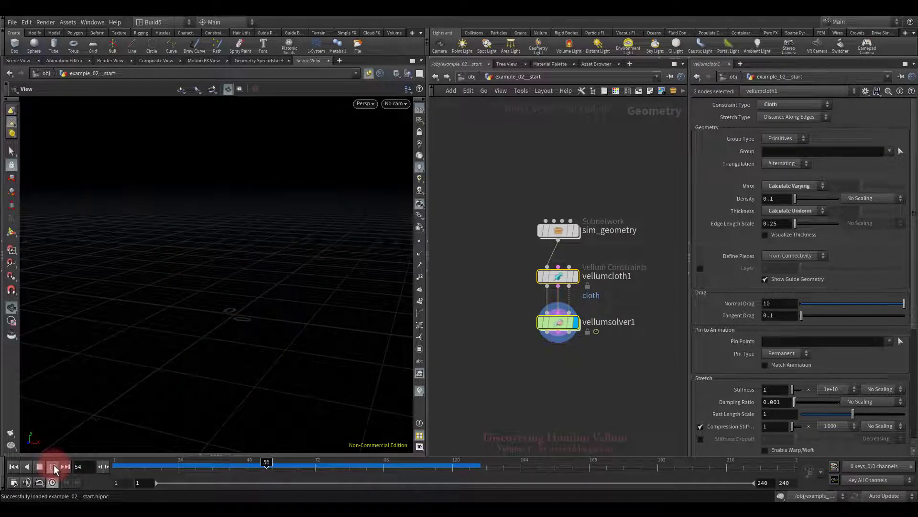
left_click(13, 467)
left_click(39, 466)
Move sim_geometry higher in the network to leave room above vellumcloth1.
middle_click_drag(581, 352, 578, 416)
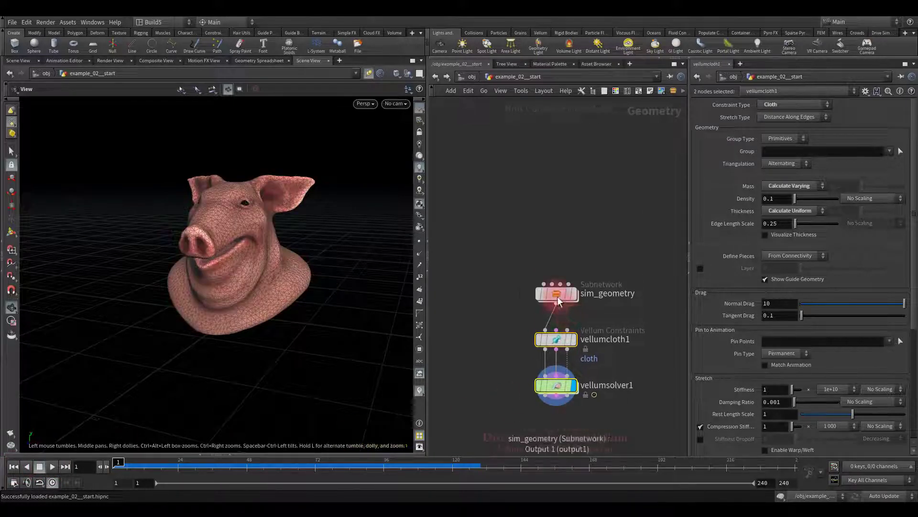
left_click_drag(557, 299, 557, 231)
scroll(576, 276, "up", 2)
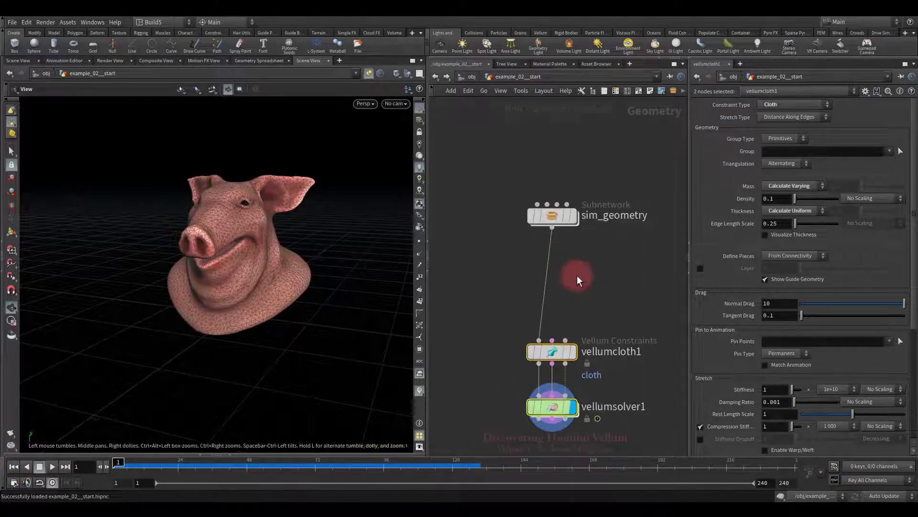
Insert an Edge Fracture node on the wire between sim_geometry and vellumcloth1.
key("Tab")
type("edgefr")
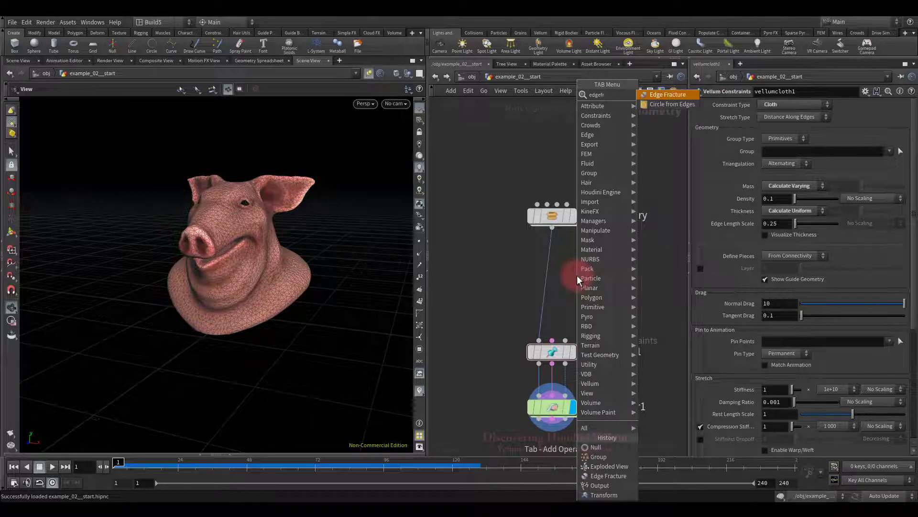
left_click(668, 95)
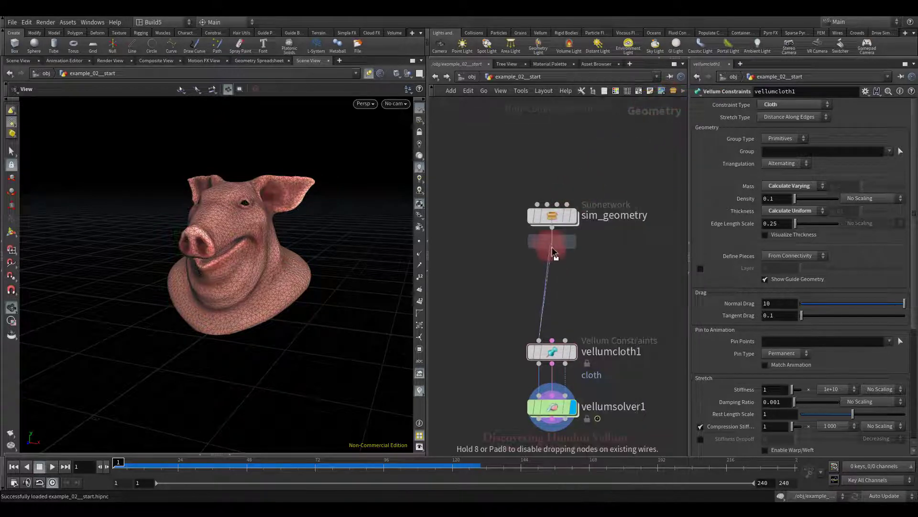
left_click(555, 276)
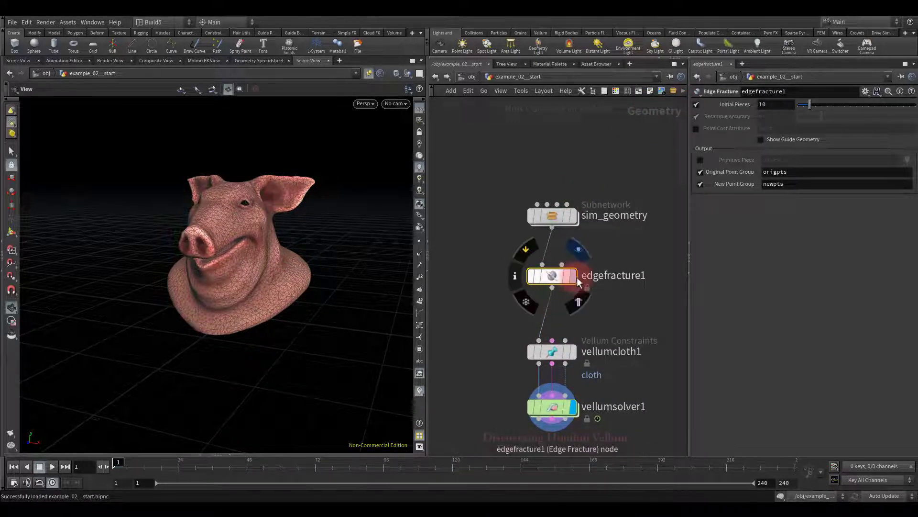
Give edgefracture1 a piece attribute, colour by piece, and 400 initial pieces.
left_click(700, 160)
left_click(908, 160)
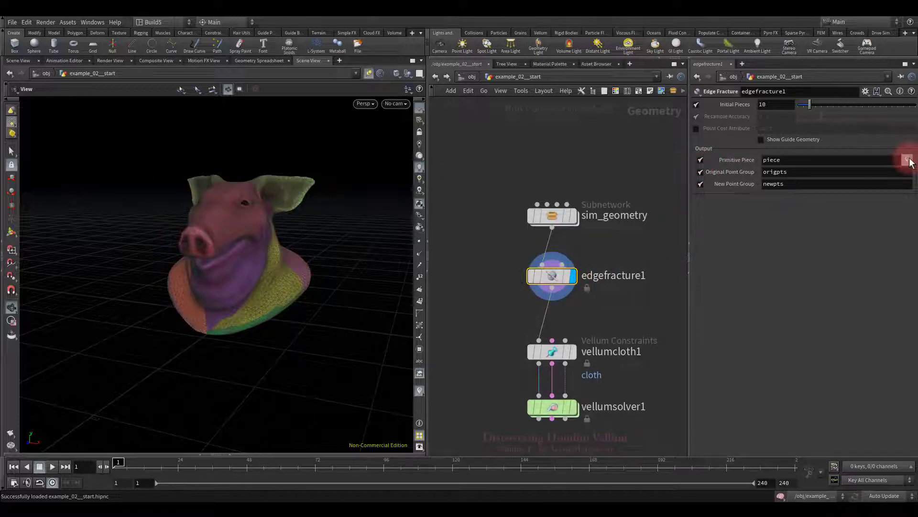
left_click_drag(776, 107, 783, 116)
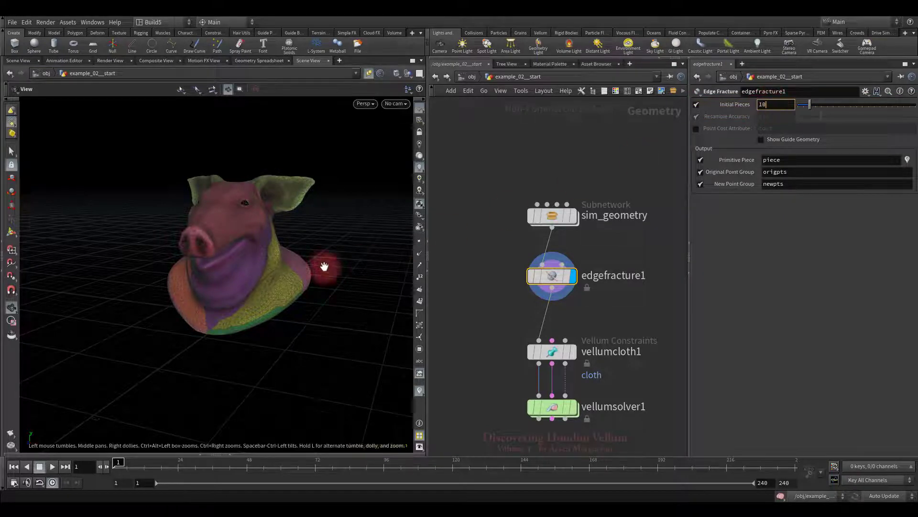
mouse_move(318, 260)
left_mouse_down()
mouse_move(304, 297)
mouse_move(205, 286)
mouse_move(329, 249)
mouse_move(355, 272)
mouse_move(345, 262)
left_mouse_up()
left_click(709, 134)
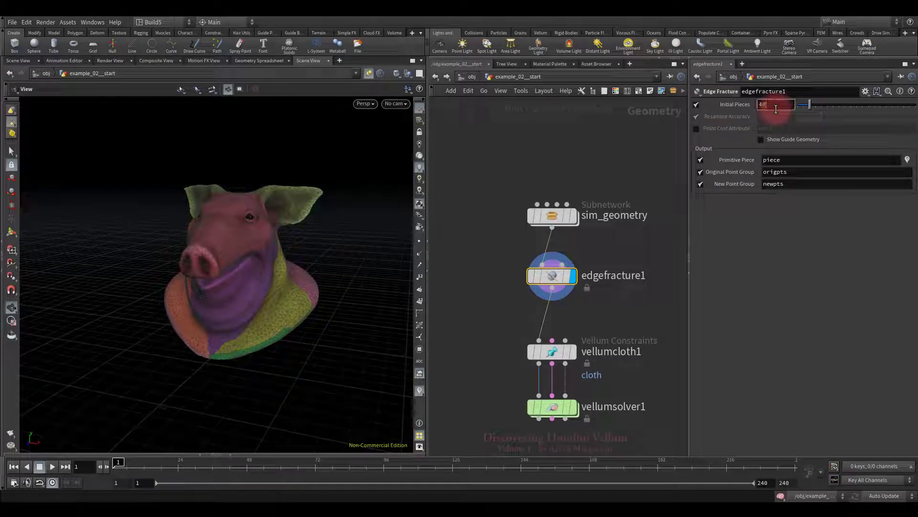
mouse_move(271, 260)
left_mouse_down()
mouse_move(273, 301)
mouse_move(382, 275)
mouse_move(311, 273)
mouse_move(280, 322)
mouse_move(278, 264)
left_mouse_up()
Preview the fracture through an explodedview1 node fed by edgefracture1, uniform scale about 0.59.
middle_click_drag(488, 297, 540, 250)
key("Tab")
type("expl")
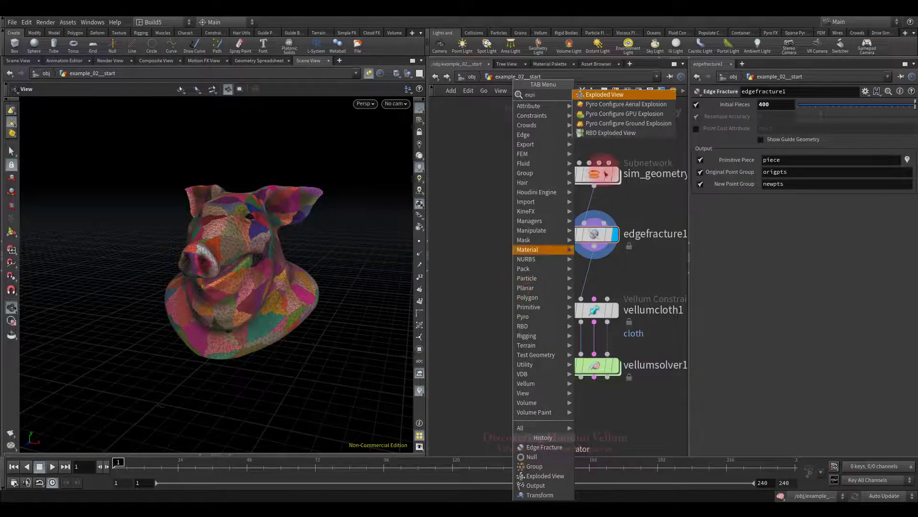
left_click(605, 95)
left_click(505, 293)
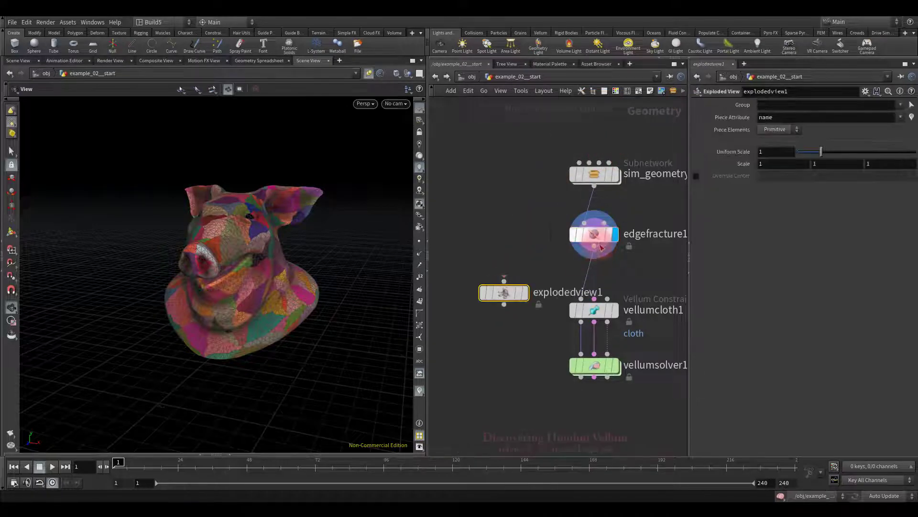
left_click(594, 246)
left_click(504, 281)
left_click(525, 292)
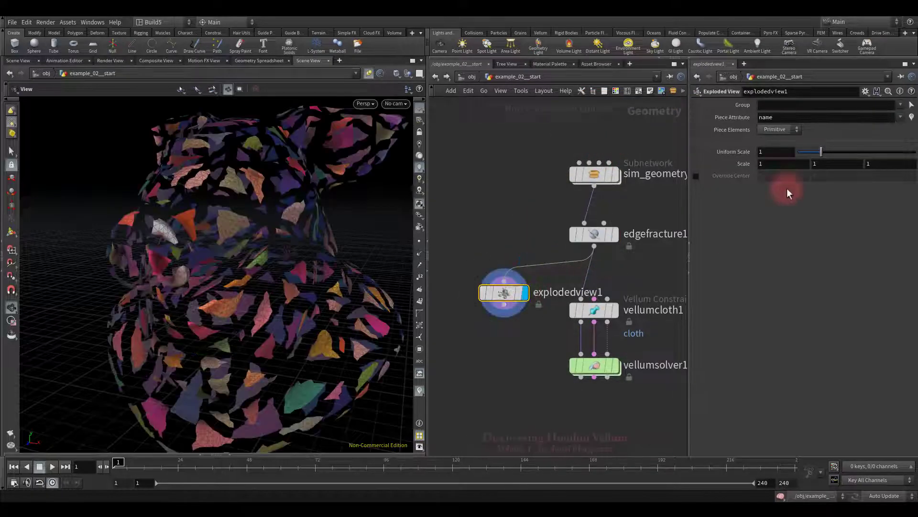
left_click(821, 153)
mouse_move(819, 154)
left_mouse_down()
mouse_move(786, 154)
mouse_move(811, 148)
left_mouse_up()
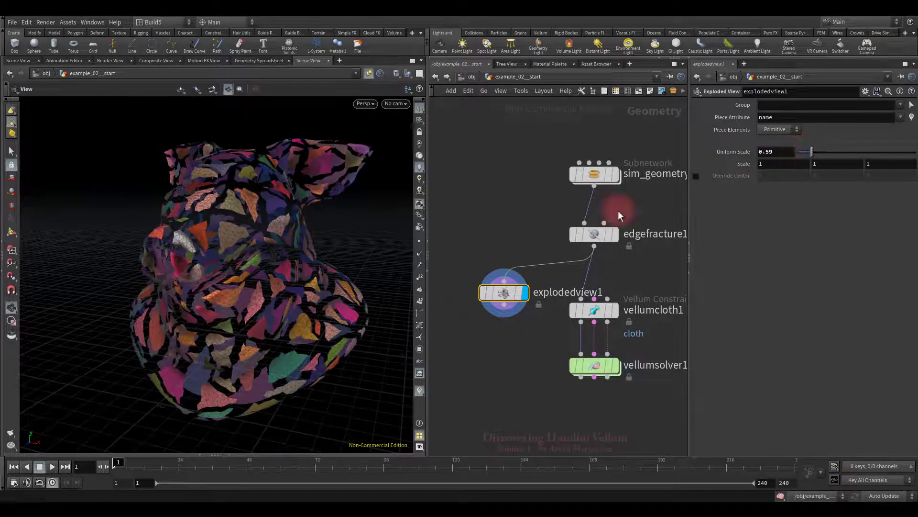
Delete explodedview1 and display vellumsolver1's output.
key("Delete")
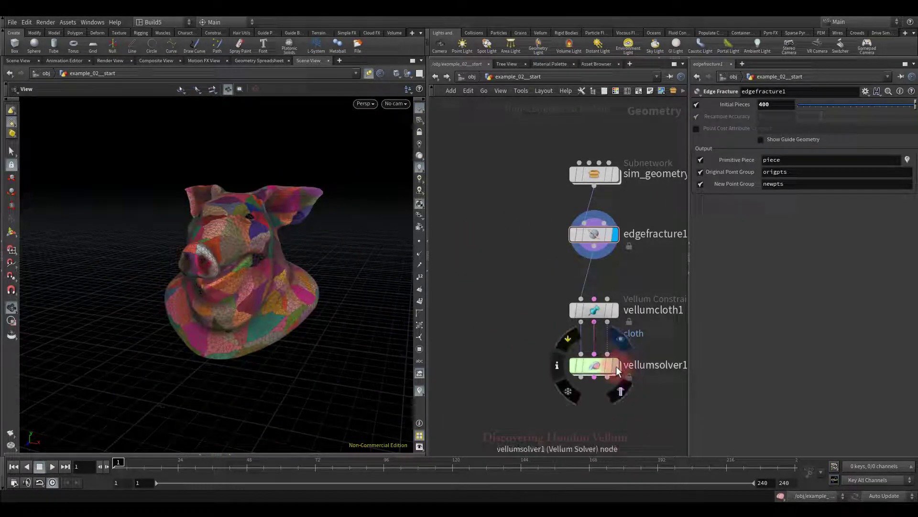
left_click(616, 367)
left_click_drag(308, 318, 275, 268)
Play the fractured pig simulation twice, reset to frame 1, and frame the pig.
left_click(54, 466)
left_click_drag(153, 416, 238, 376)
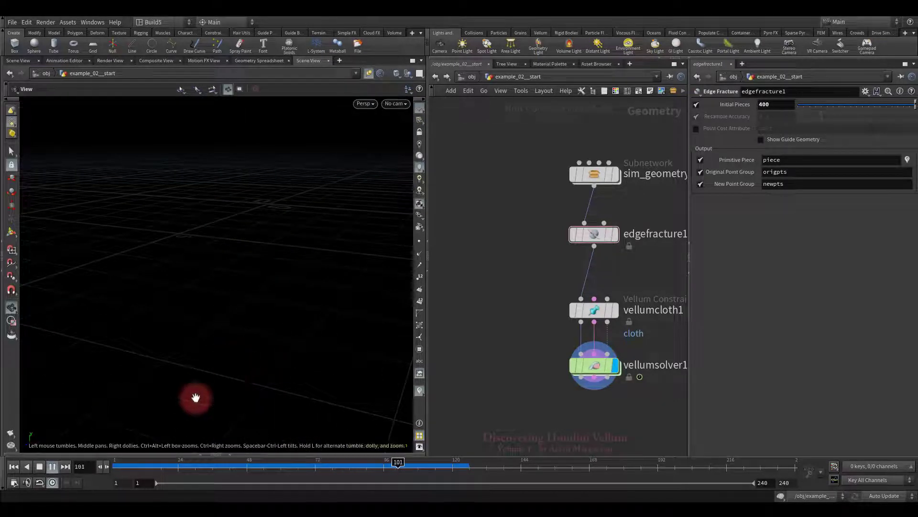
left_click(52, 466)
left_click(13, 466)
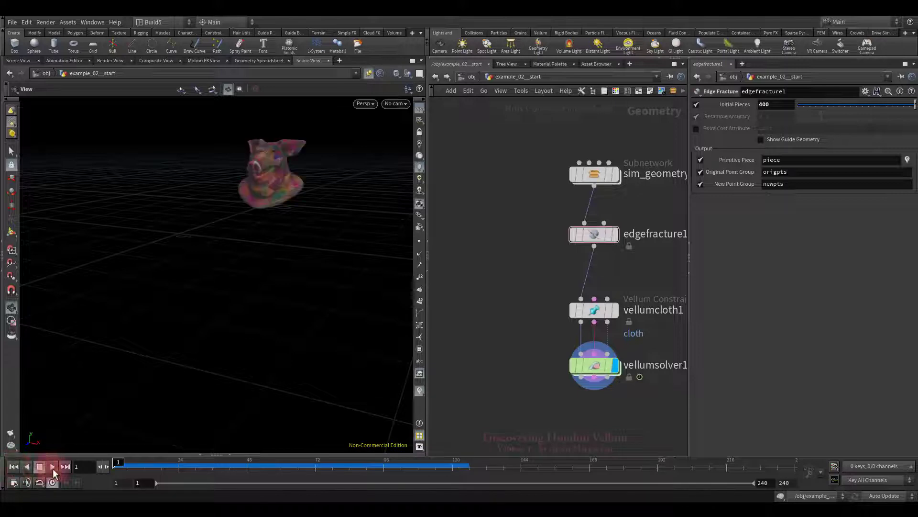
left_click(53, 467)
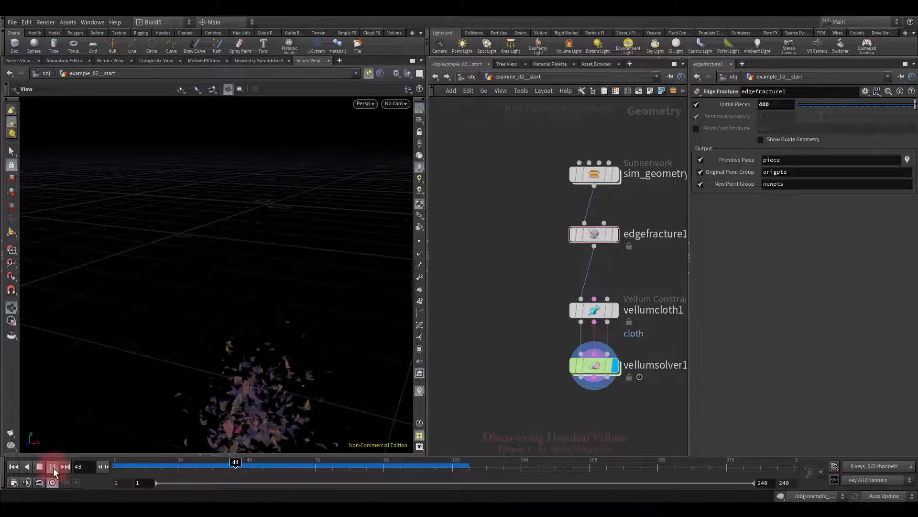
left_click(13, 467)
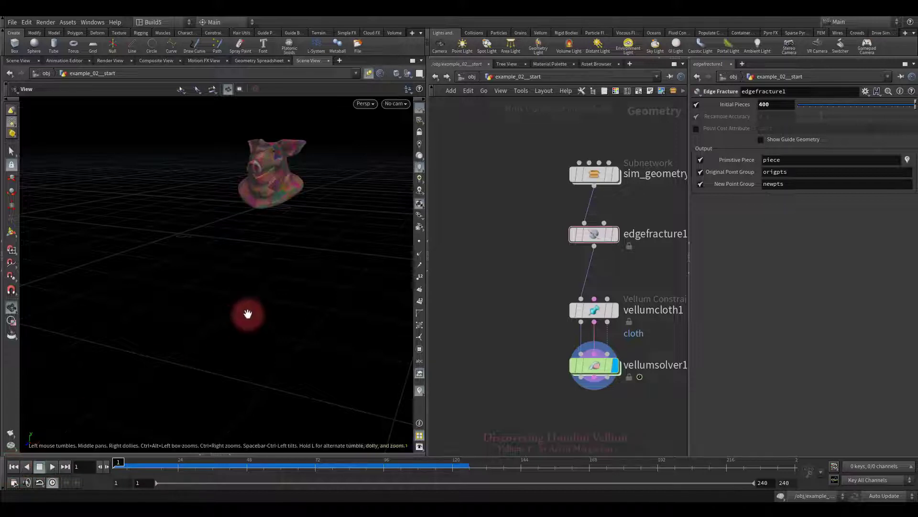
left_click_drag(248, 314, 310, 308)
key("g")
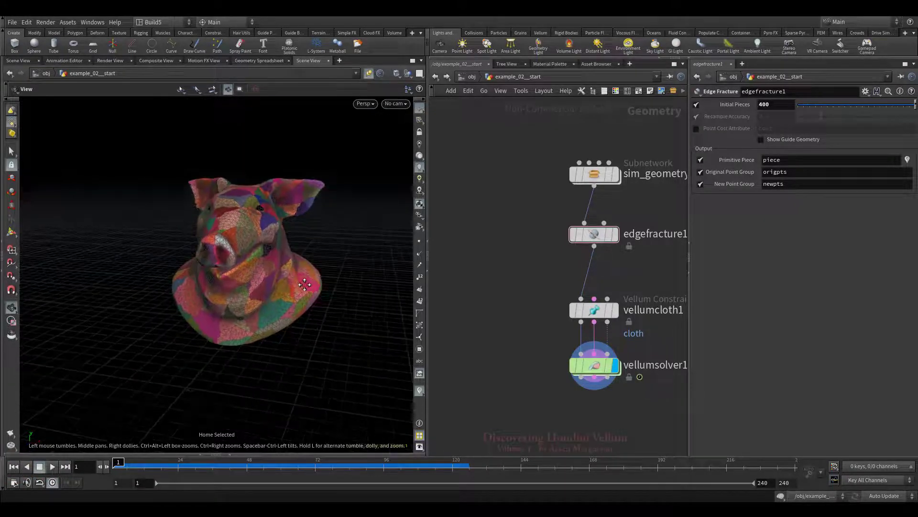
middle_click_drag(342, 304, 342, 305)
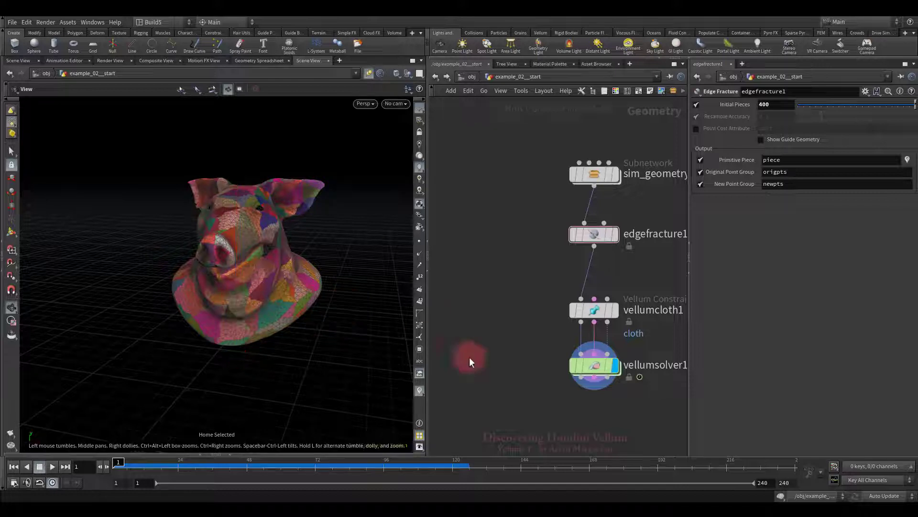
Inside vellumsolver1's forces, add geometrywrangle1 wired into force_output.
double_click(594, 365)
scroll(540, 364, "up", 3)
key("Tab")
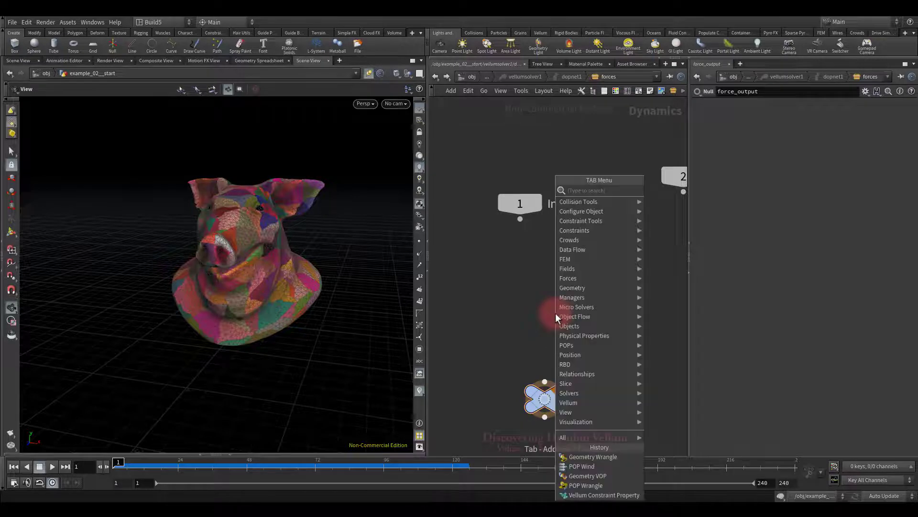
type("wr")
left_click(683, 201)
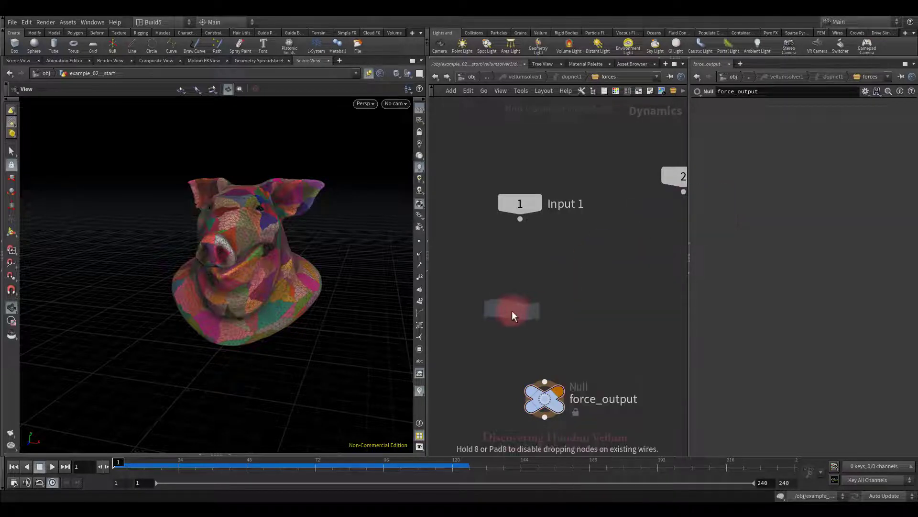
left_click(544, 297)
left_click_drag(545, 306, 557, 369)
Give the wrangle the VEX i@stopped = 1 and test-play the simulation.
left_click(731, 188)
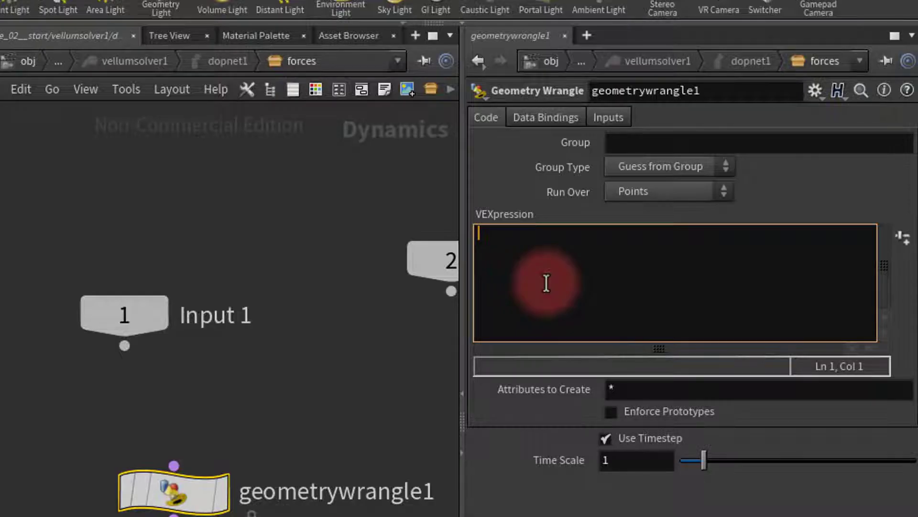
type("i@stopped = 1;")
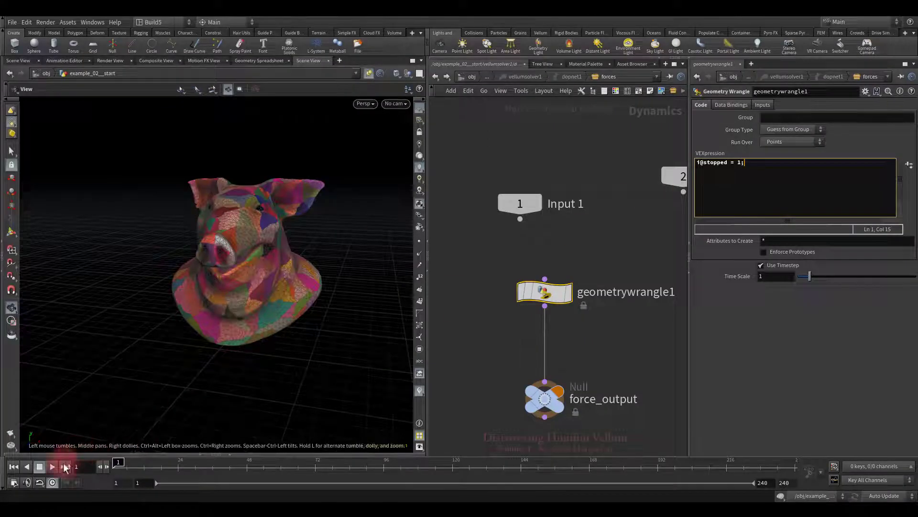
left_click(52, 467)
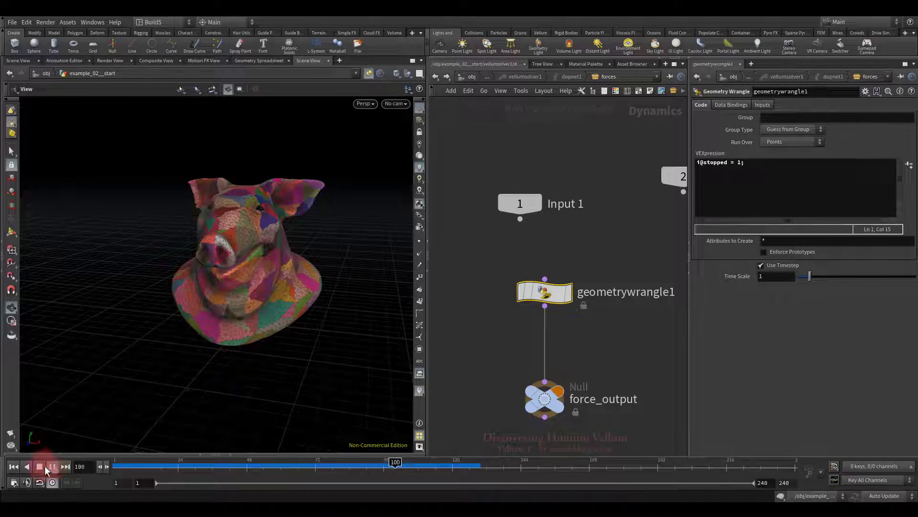
left_click(39, 467)
Back at frame 1 and object level, add a Group node beside vellumcloth1.
left_click(13, 466)
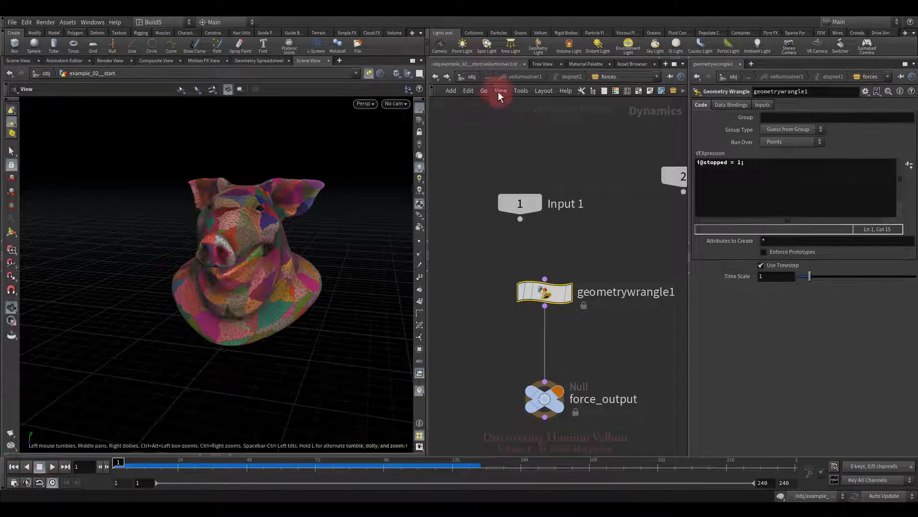
left_click(487, 76)
left_click(518, 77)
middle_click_drag(656, 300, 554, 302)
key("Tab")
type("group")
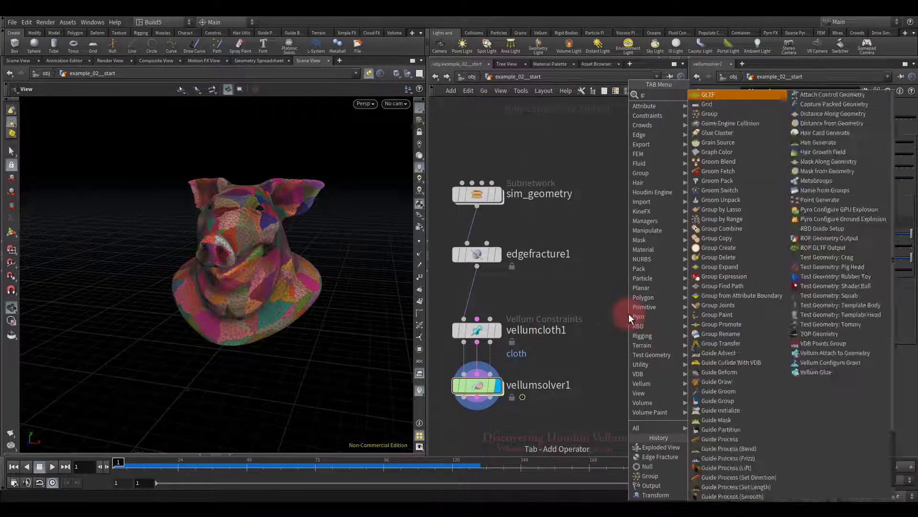
left_click(710, 95)
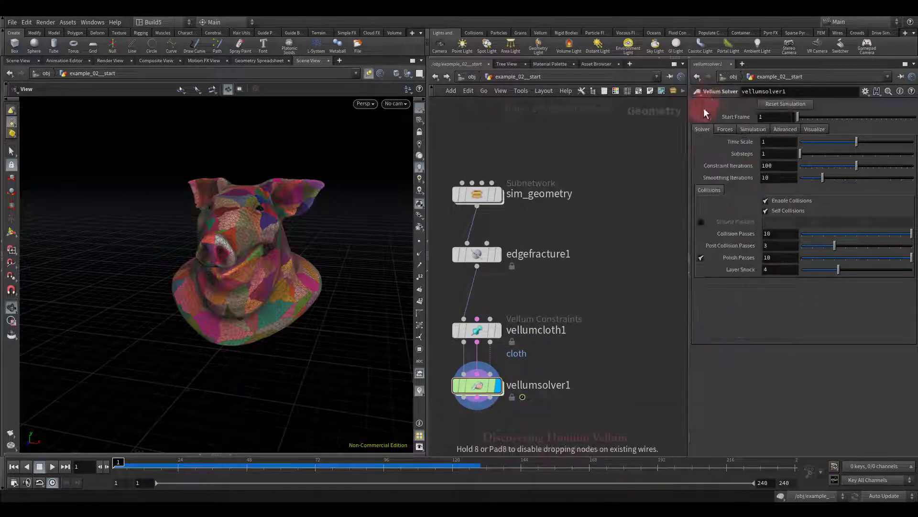
left_click(610, 325)
Wire edgefracture1 into group1 and display group1's result.
left_click(478, 264)
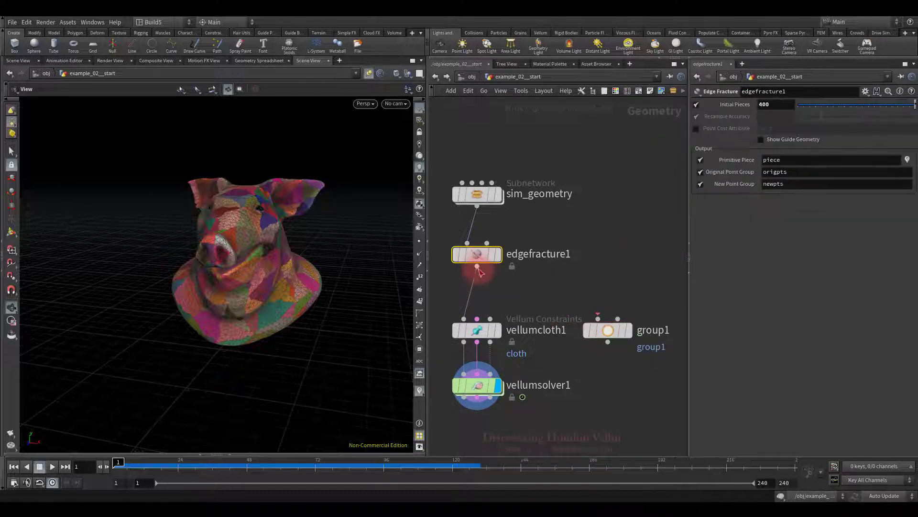
left_click(478, 268)
left_click_drag(480, 272, 618, 334)
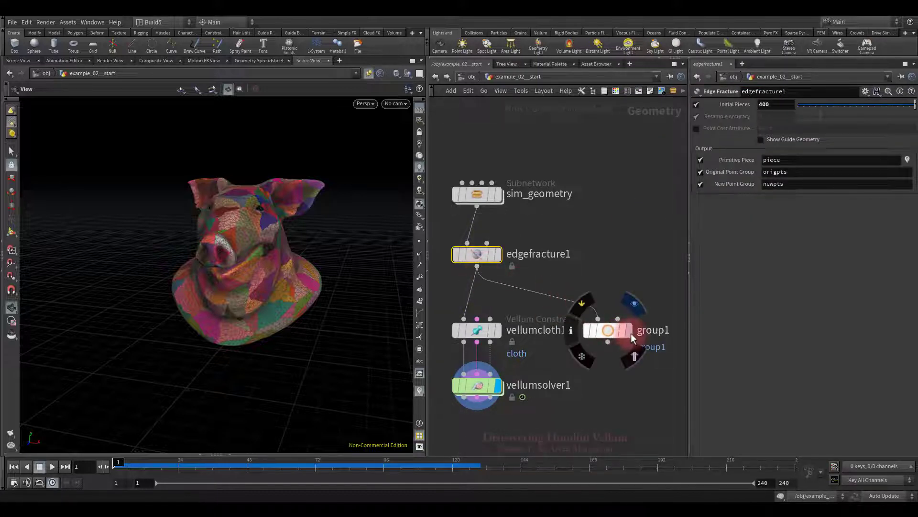
left_click(631, 333)
left_click_drag(654, 265, 588, 379)
Make group1 a point group named trigger, no base group, keeping points in bounding regions.
left_click(780, 117)
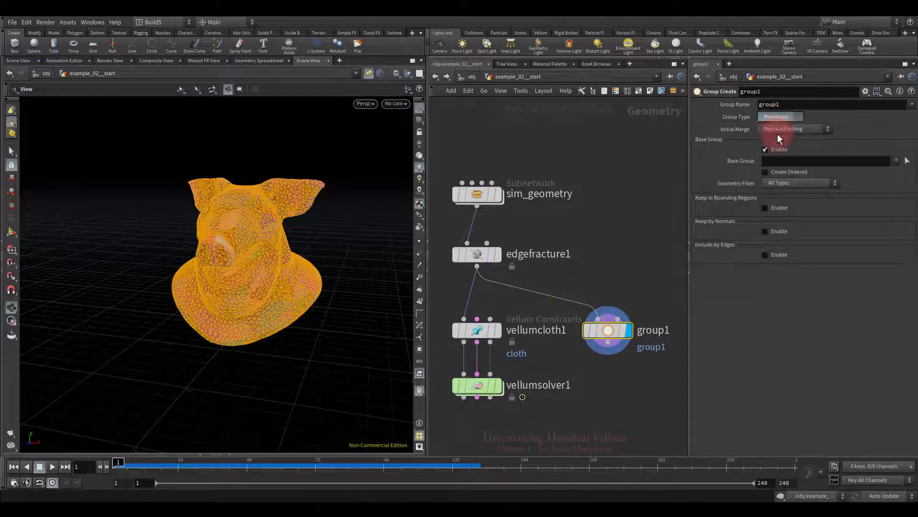
left_click(777, 134)
double_click(788, 106)
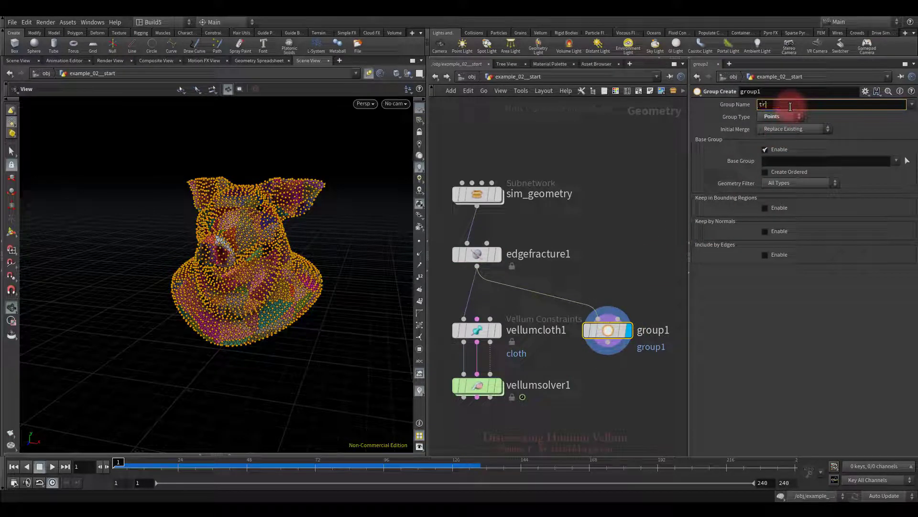
type("trigger")
key("Return")
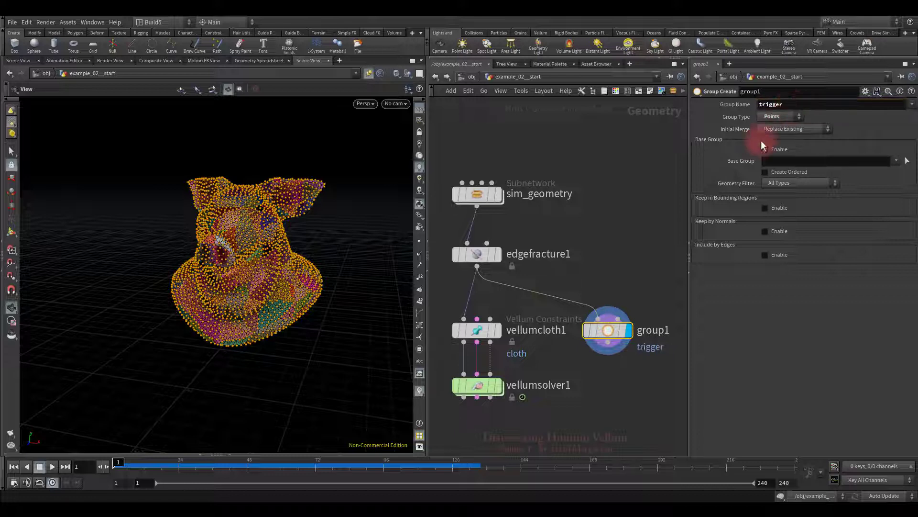
left_click(765, 149)
left_click(765, 172)
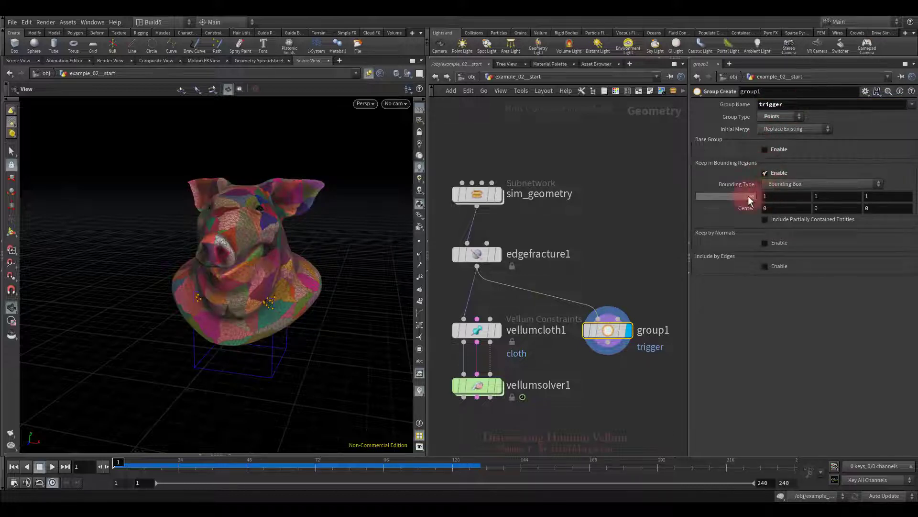
Set the bounding box Size to 2.6 and keyframe Center Y from 0.6 to -1.5.
middle_click_drag(747, 196, 865, 208)
left_click_drag(435, 260, 377, 245)
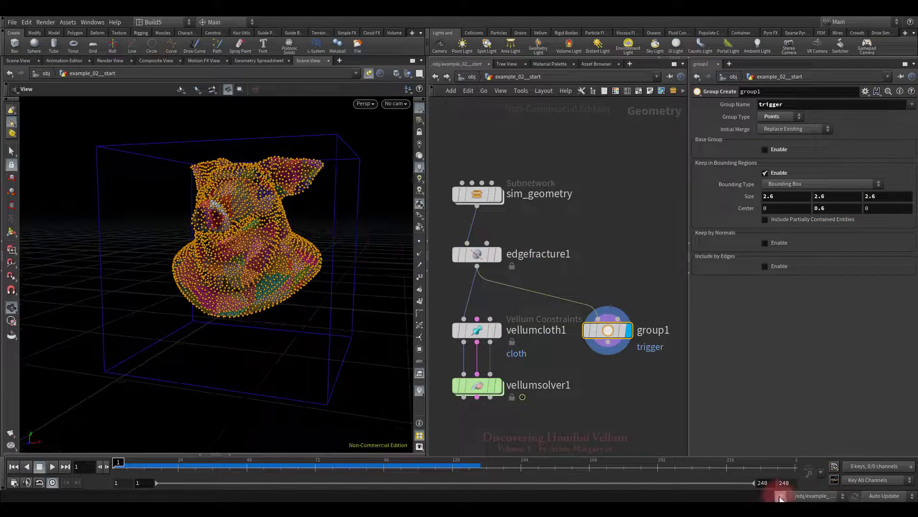
left_click(750, 209, "alt")
left_click_drag(349, 470, 452, 471)
middle_click_drag(834, 208, 742, 213)
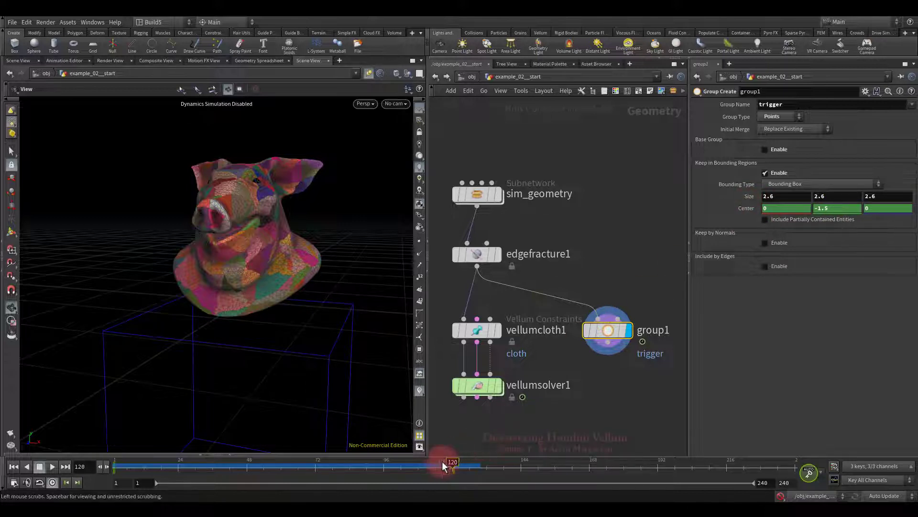
left_click_drag(442, 462, 254, 480)
left_click(13, 466)
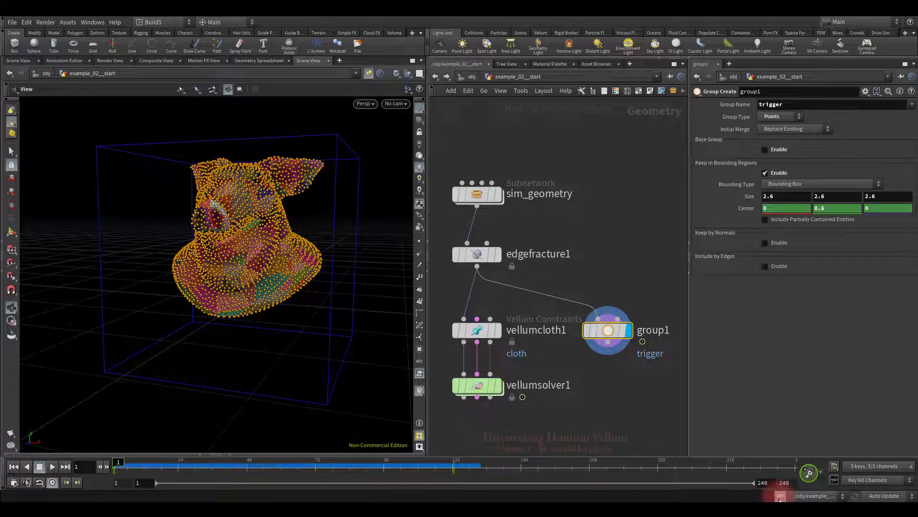
Add a Null named OUT_group below group1, then show the vellum solver result.
middle_click_drag(606, 402, 572, 341)
key("Tab")
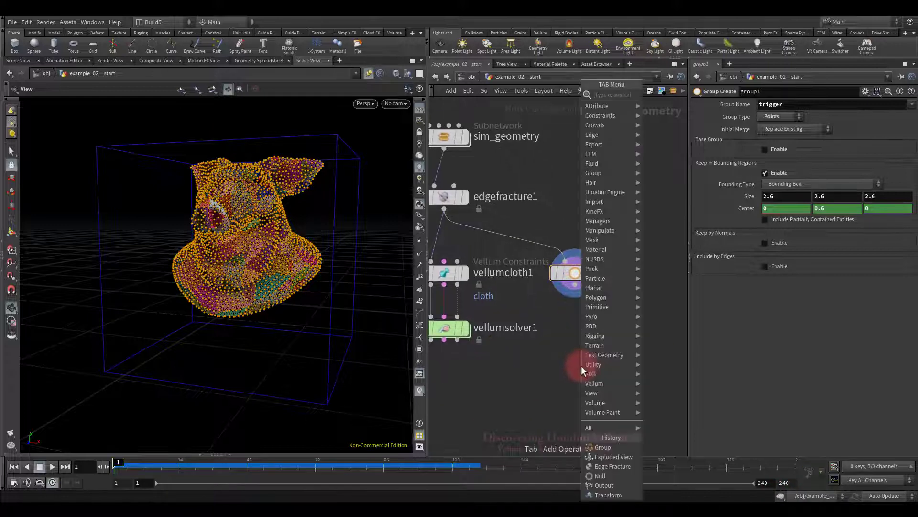
type("null")
left_click(656, 95)
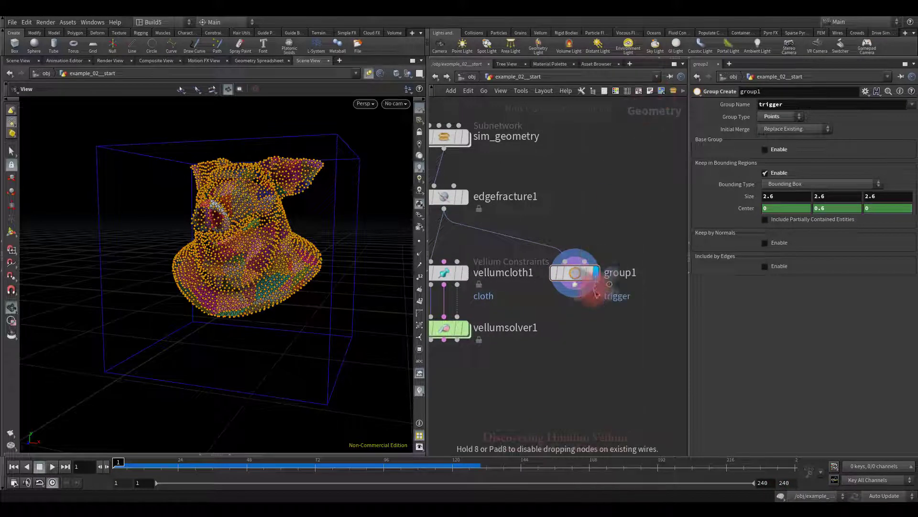
left_click(575, 328)
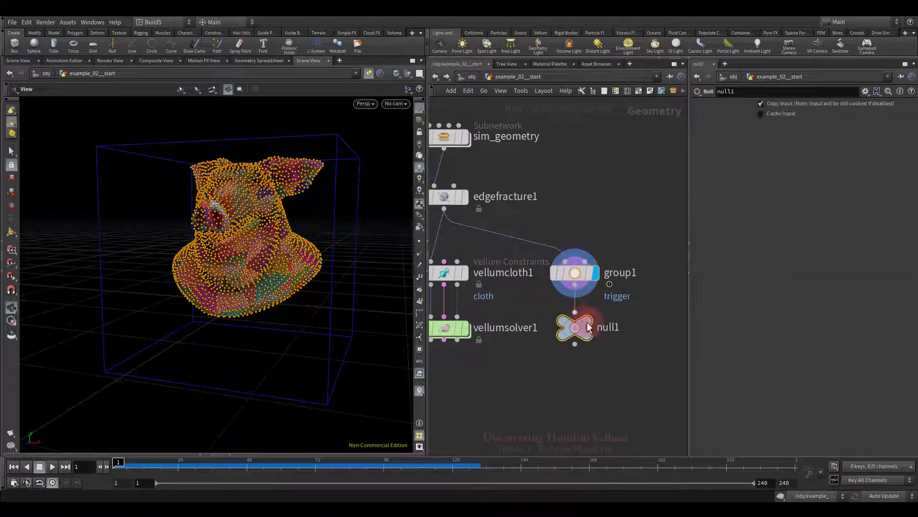
double_click(610, 326)
type("O")
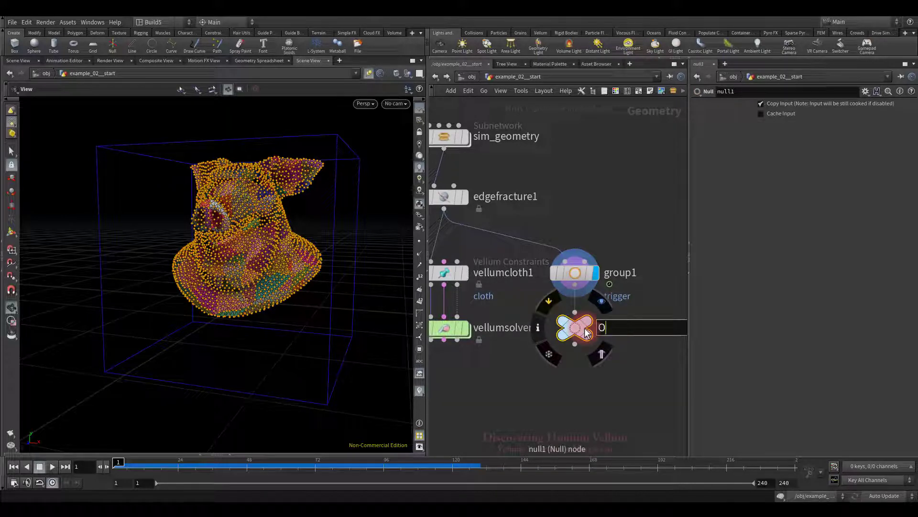
type("UT_group")
key("Return")
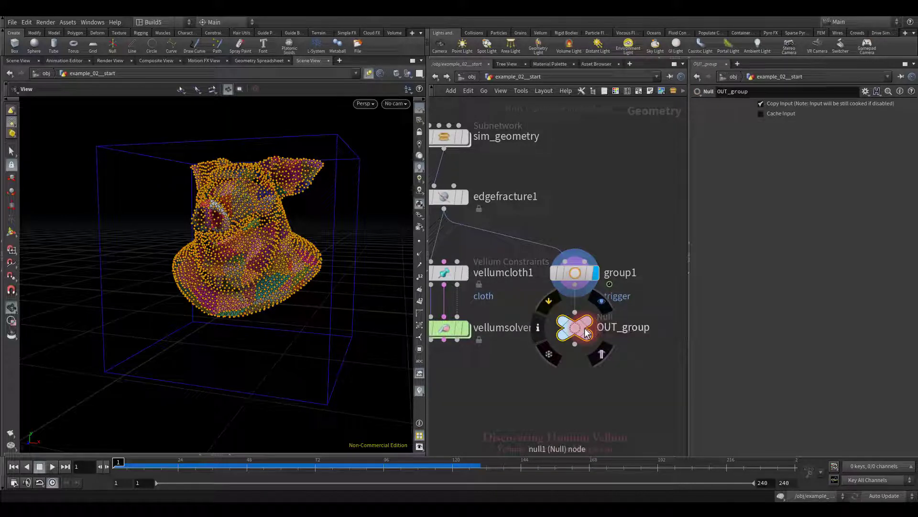
left_click(522, 394)
middle_click_drag(522, 397, 587, 409)
left_click(499, 329)
Set geometrywrangle1's Input 1 to SOP path /obj/example_02__start/OUT_group.
double_click(540, 352)
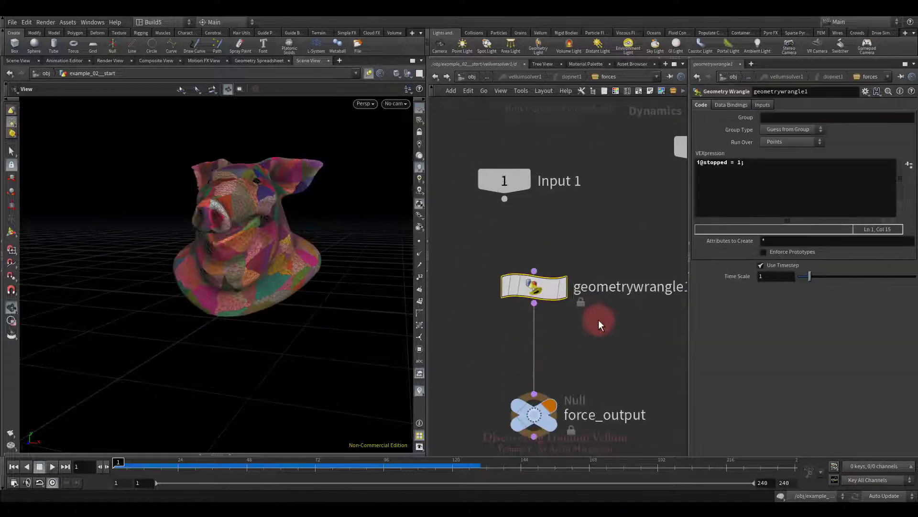
left_click(763, 105)
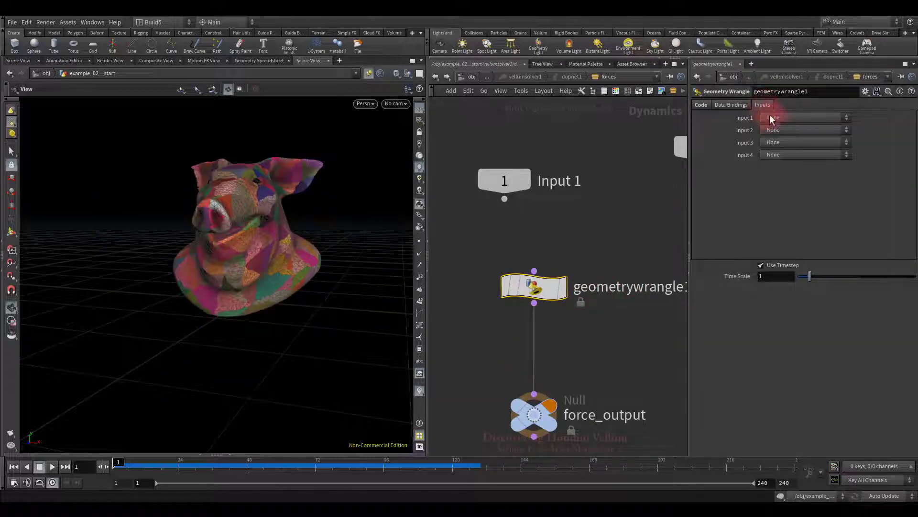
left_click(773, 119)
left_click(770, 136)
left_click(909, 130)
scroll(861, 115, "up", 3)
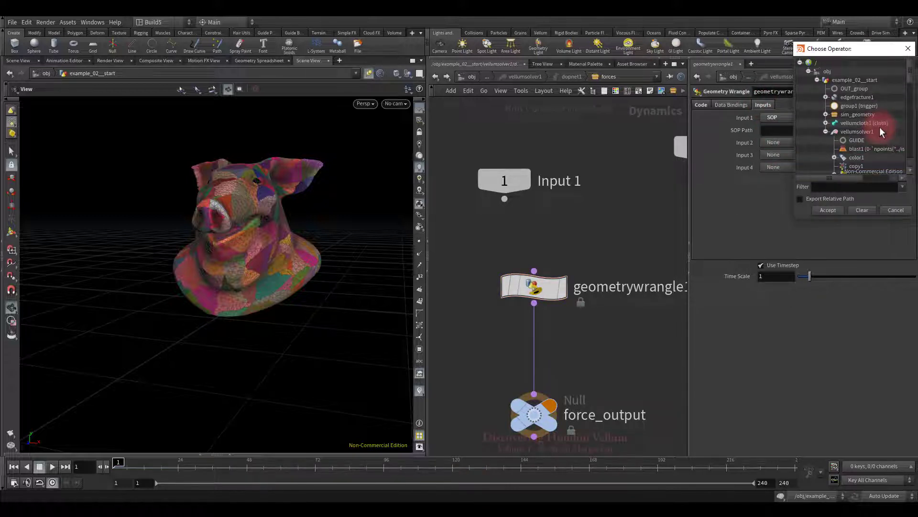
left_click(851, 89)
left_click(828, 210)
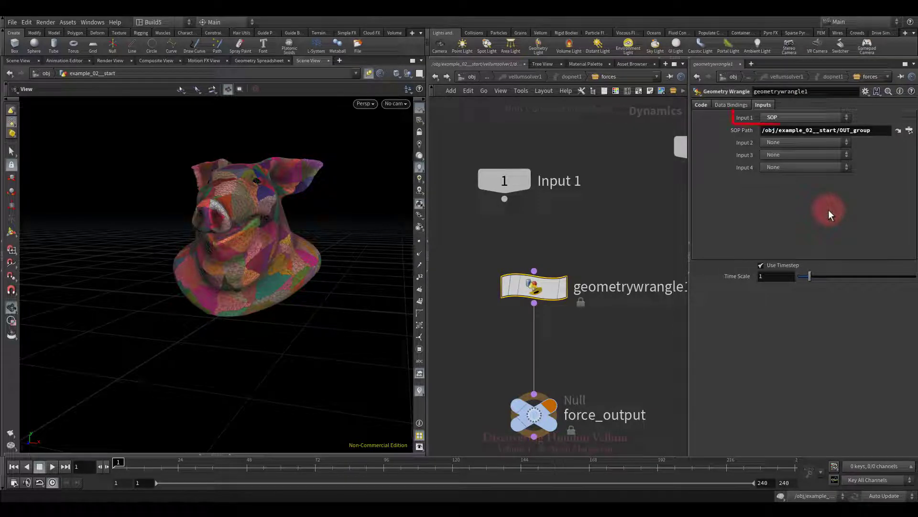
left_click(702, 106)
left_click(753, 162)
key("Return")
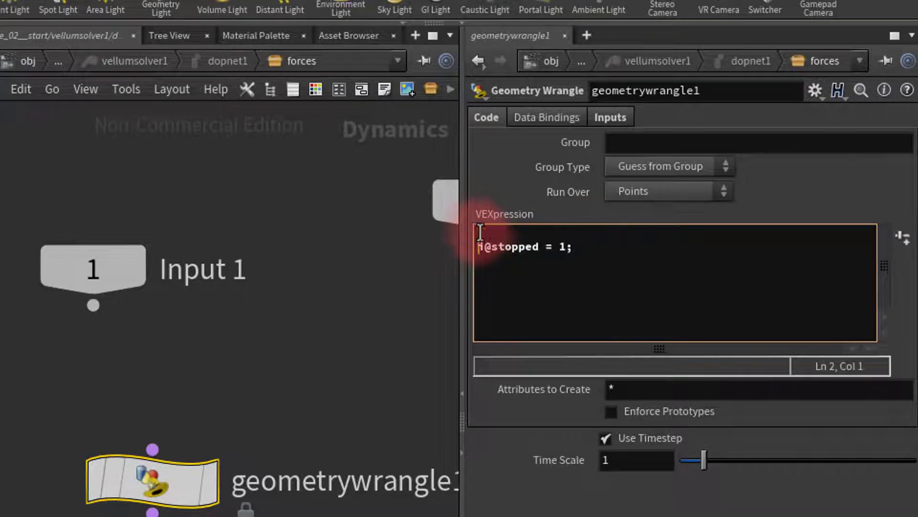
key("Up")
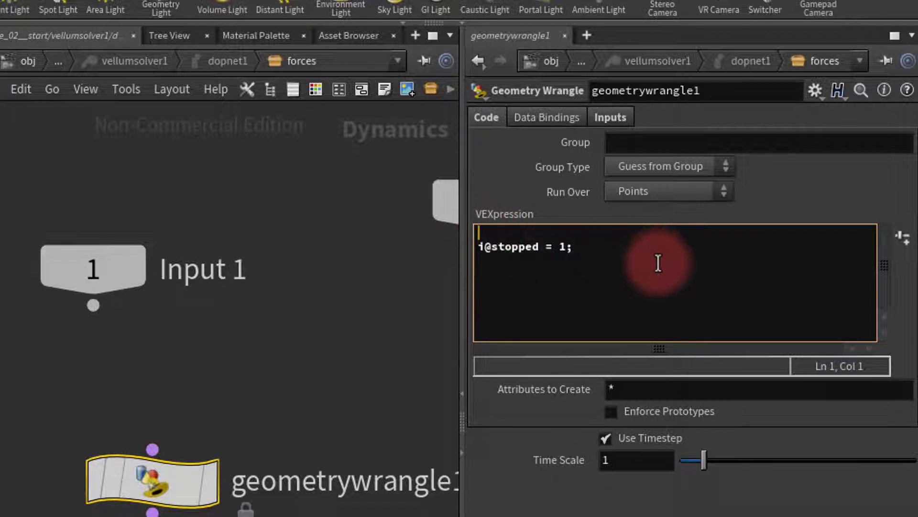
type("int trigger")
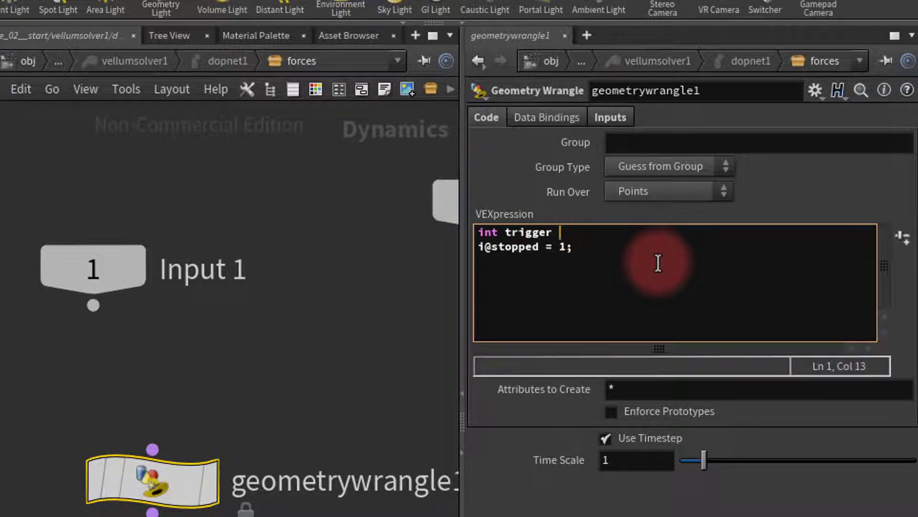
type(" = inpoi")
left_click(656, 259)
type("(0, \"tri")
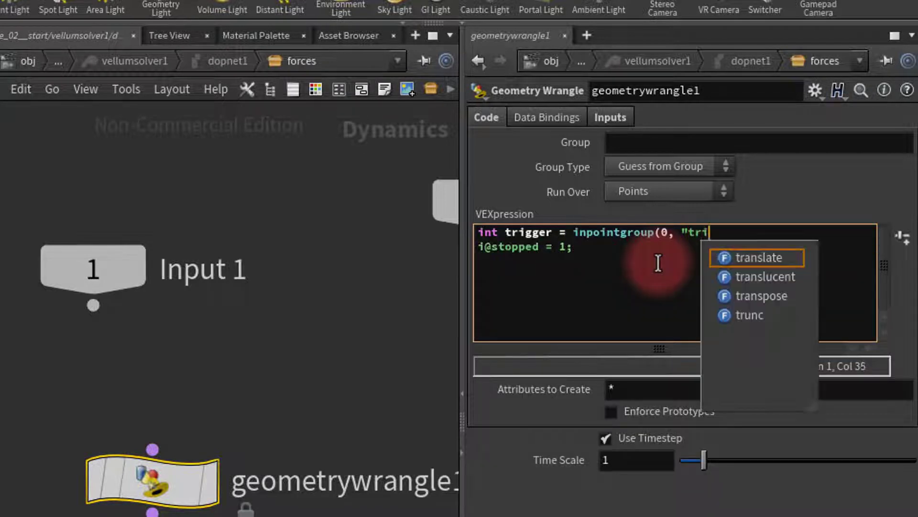
type("gger\"")
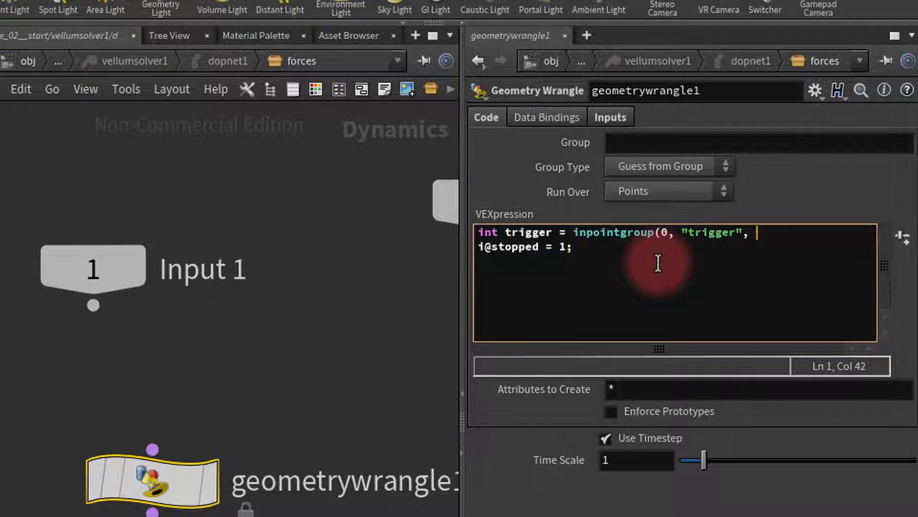
type(", @ptnum);")
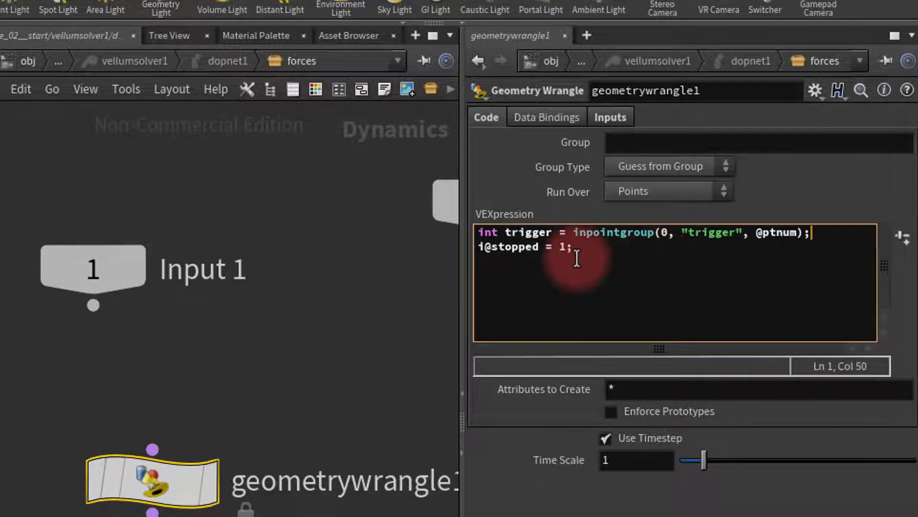
double_click(564, 246)
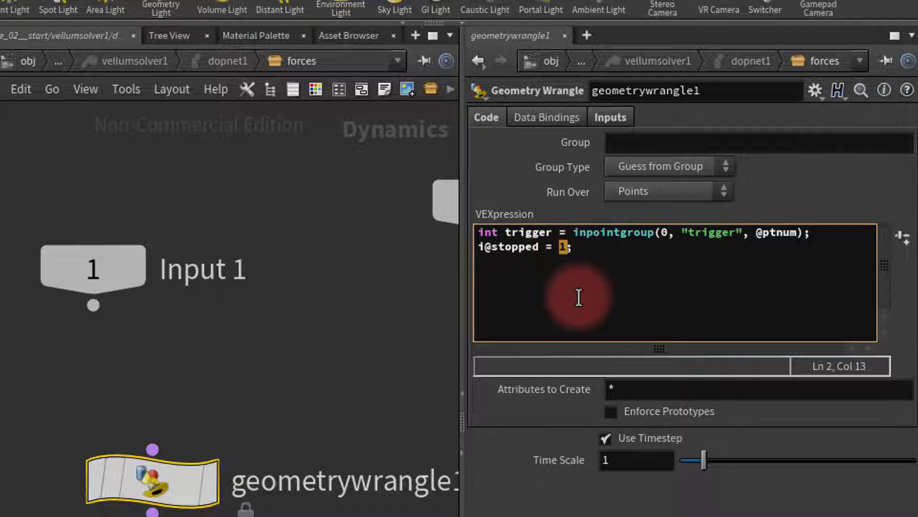
type("trigger")
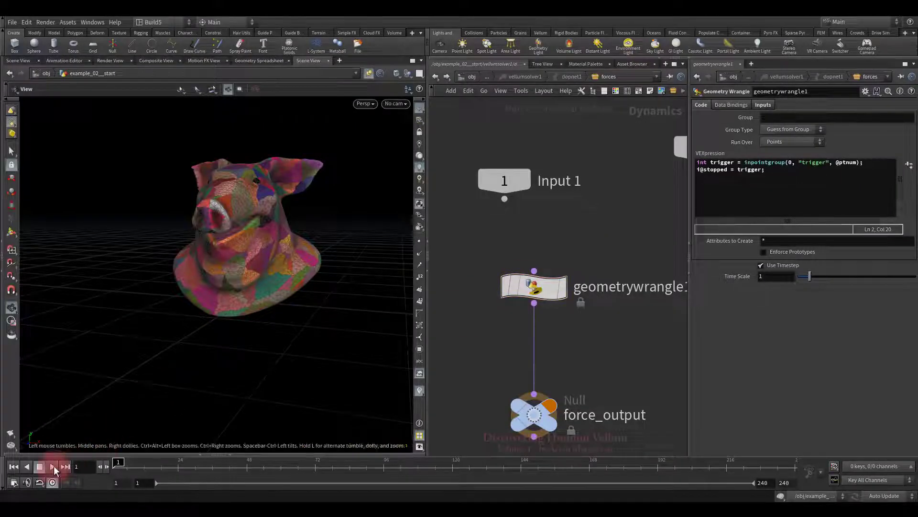
Play the simulation to test the trigger pinning, then return to frame 1.
left_click(53, 466)
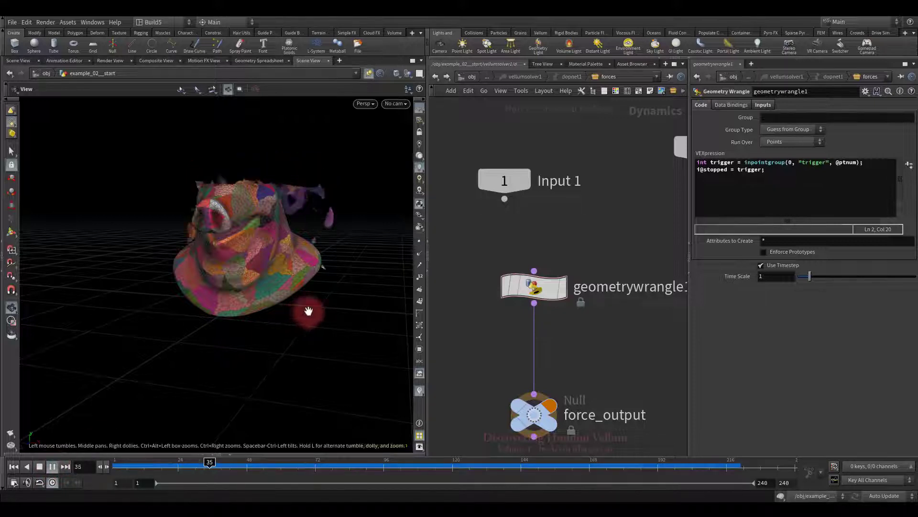
left_click_drag(308, 314, 265, 328)
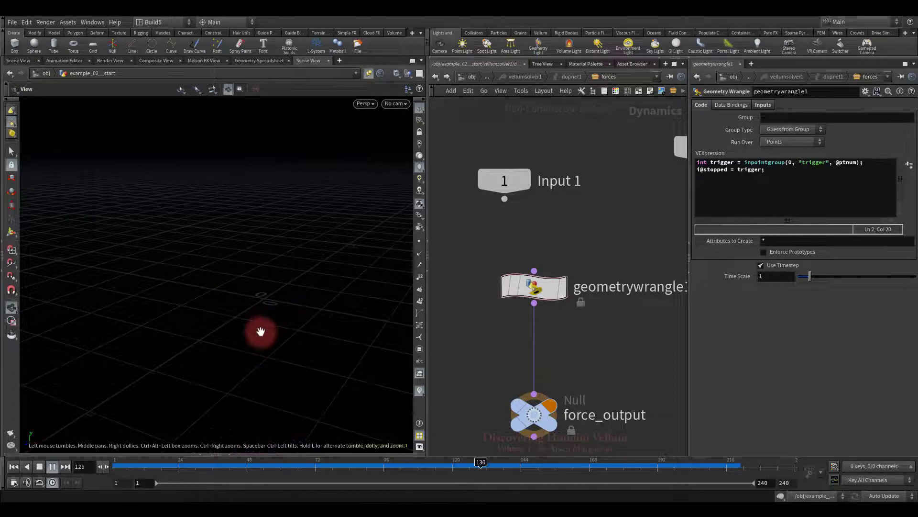
left_click(14, 466)
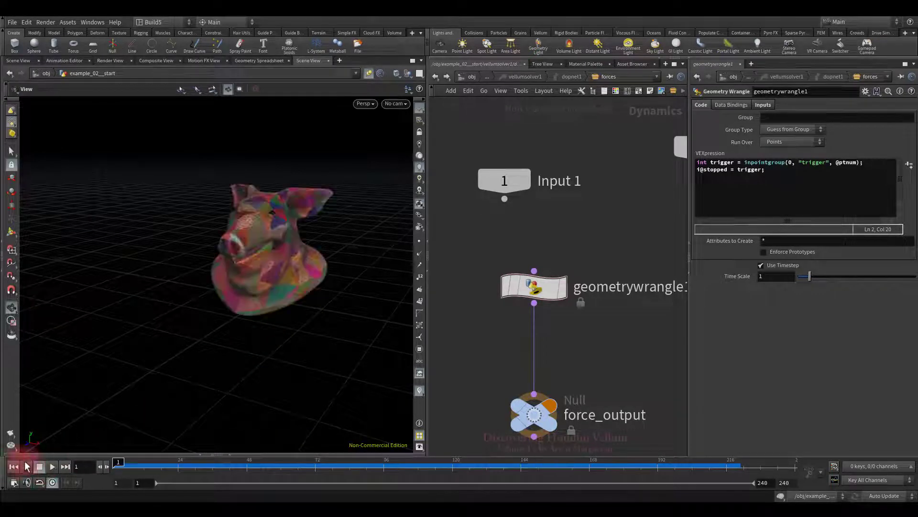
Change the Vellum Solver's vertical gravity value in its force settings.
left_click(483, 79)
left_click(496, 83)
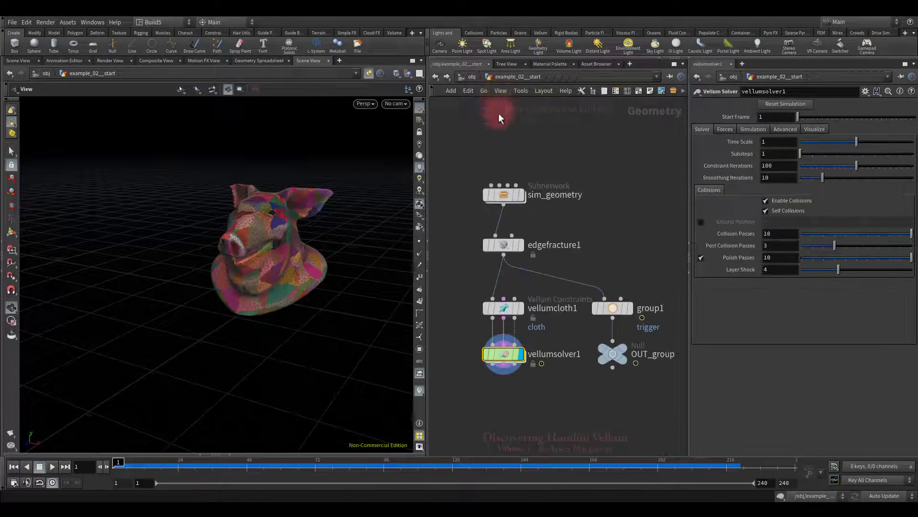
left_click(726, 128)
left_click(849, 143)
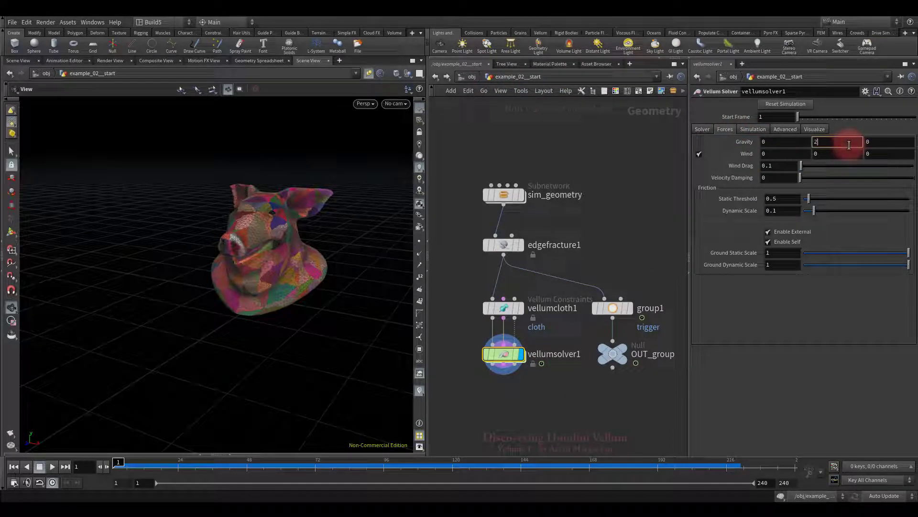
key("Return")
Inside the vellum solver, insert a POP Wind node on the wire below geometrywrangle1.
double_click(503, 354)
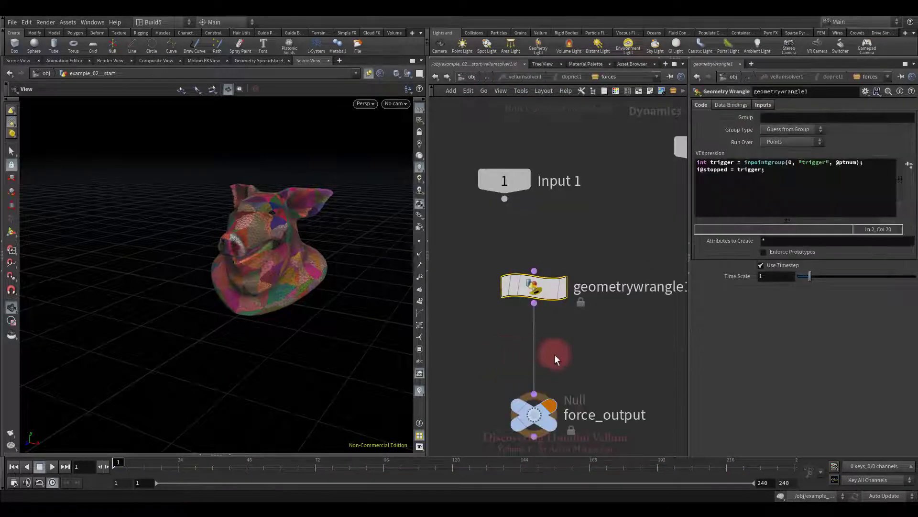
key("Tab")
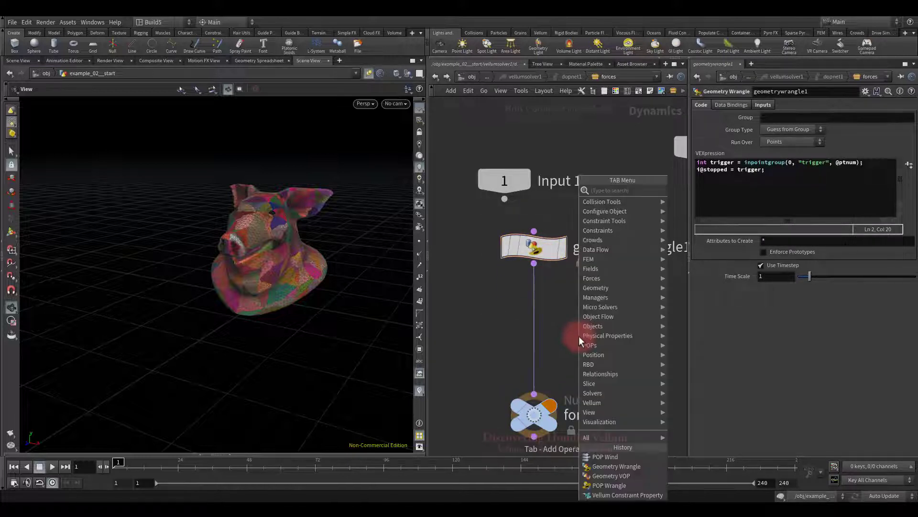
type("popwi")
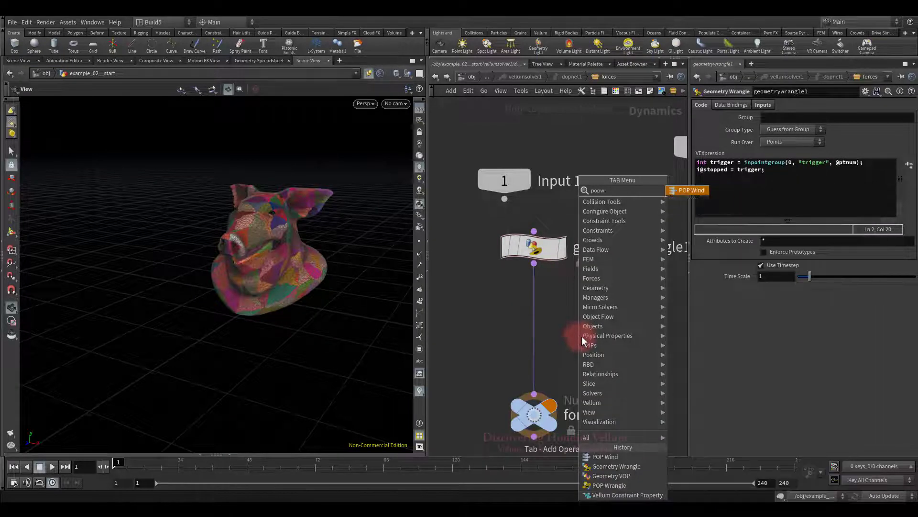
left_click(693, 191)
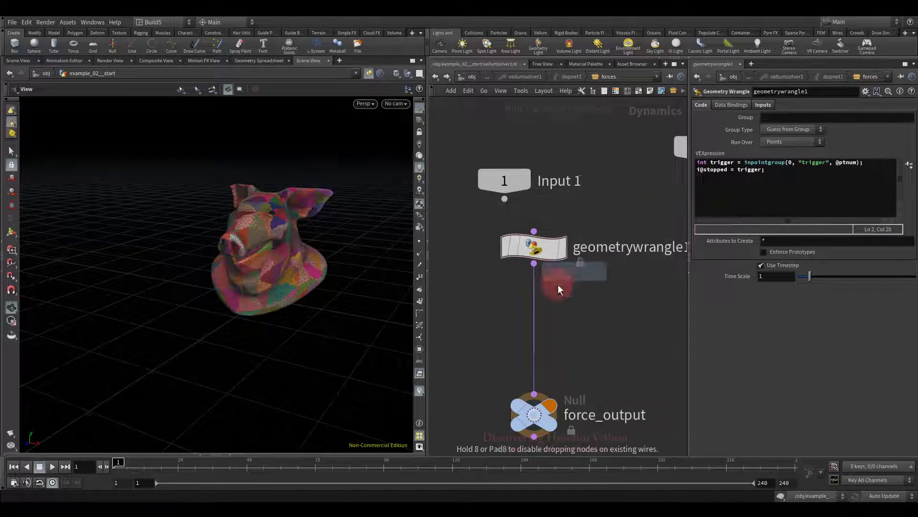
left_click(535, 314)
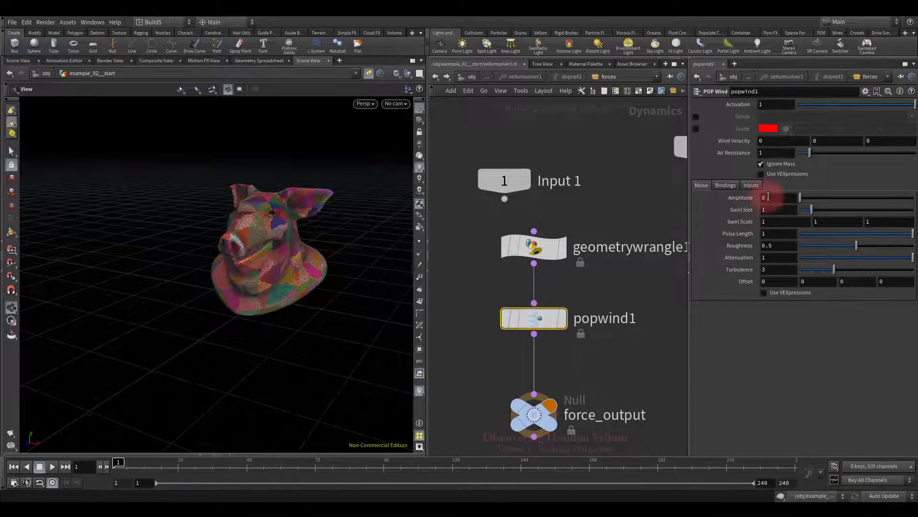
Set the wind noise Swirl Size to 5 and preview the simulation.
left_click(775, 210)
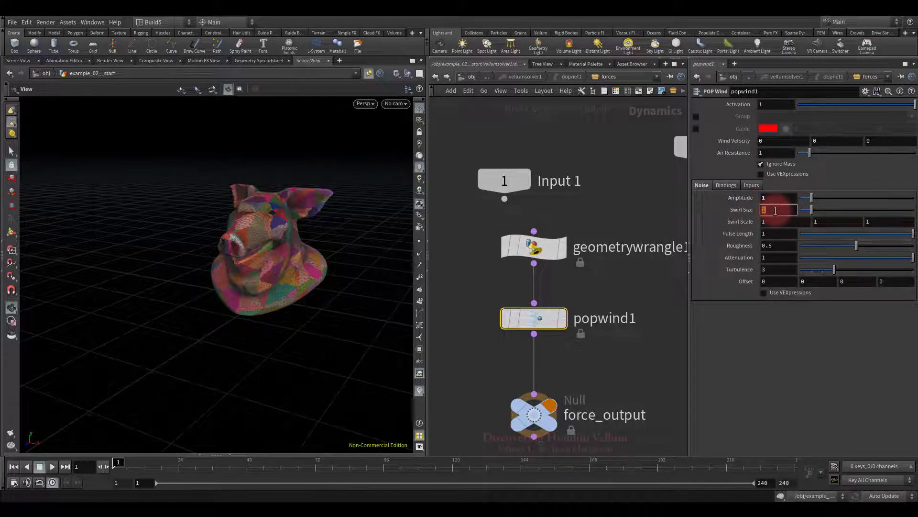
type("5")
left_click(757, 222)
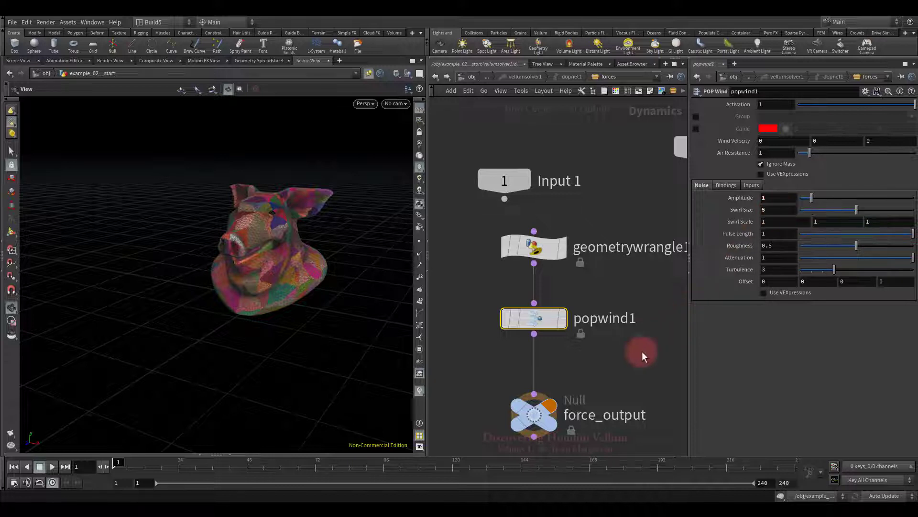
left_click_drag(313, 328, 280, 347)
left_click(52, 467)
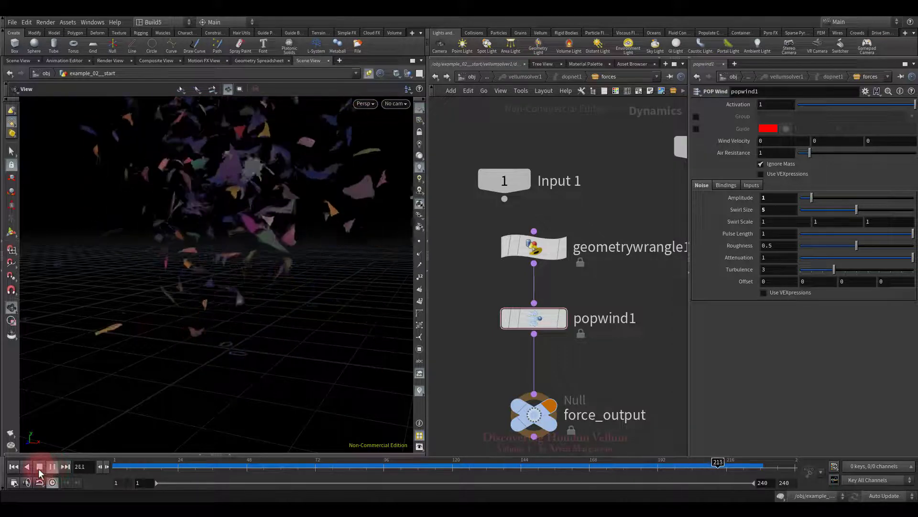
left_click(39, 471)
Insert a Transform node between group1 and OUT_group and display its output.
left_click(13, 467)
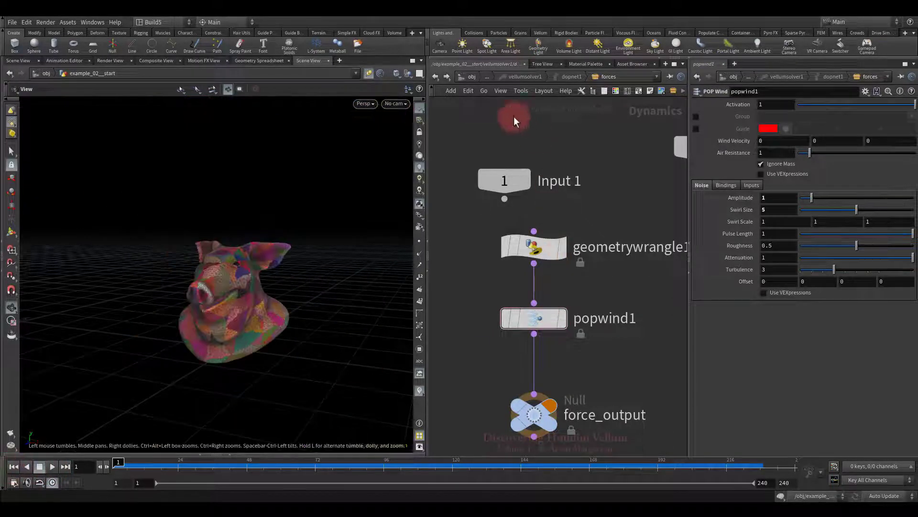
left_click(502, 82)
left_click_drag(603, 354, 598, 372)
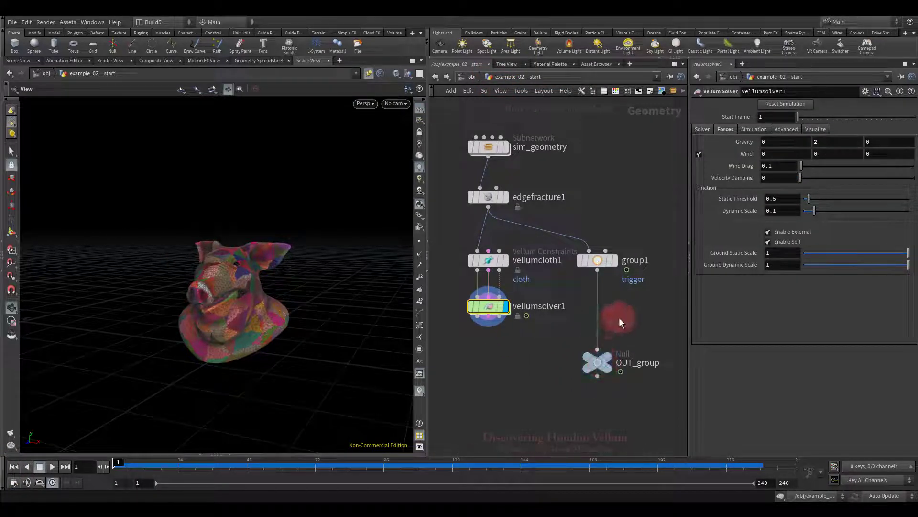
scroll(619, 317, "up", 2)
key("Tab")
type("tr")
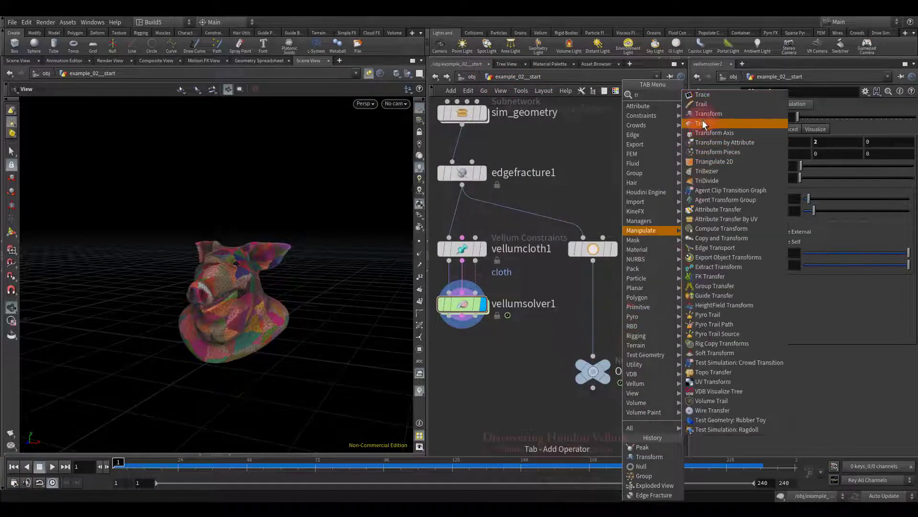
left_click(703, 123)
left_click(595, 306)
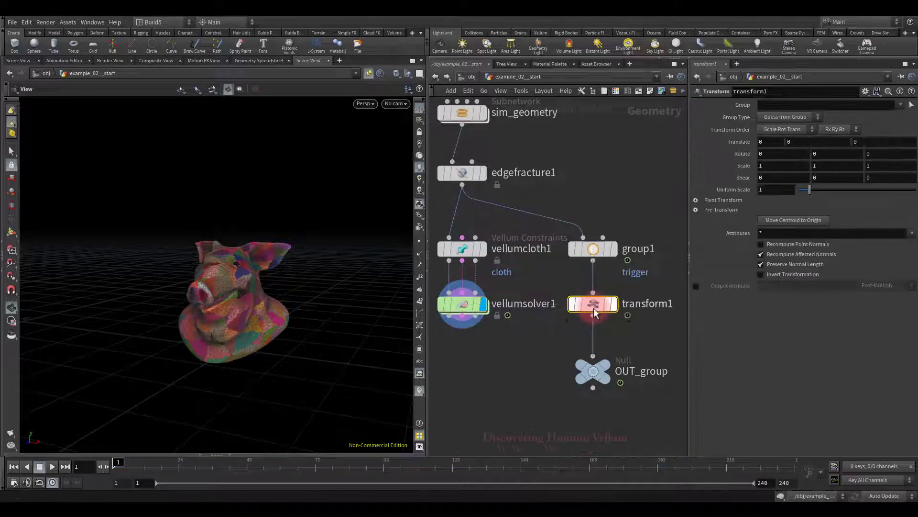
left_click(613, 303)
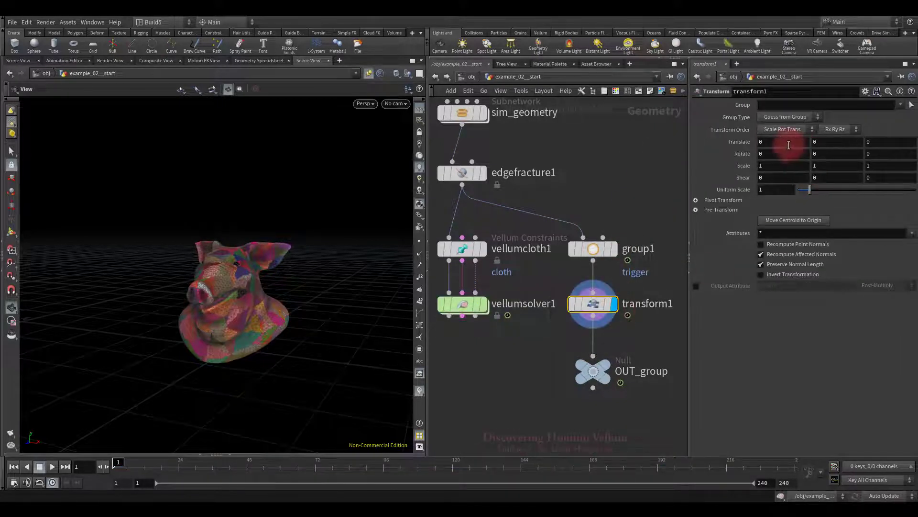
Give transform1 a Translate X of -$F*0.05 and play to watch the geometry slide.
middle_click_drag(790, 143, 756, 144)
key("ctrl+z")
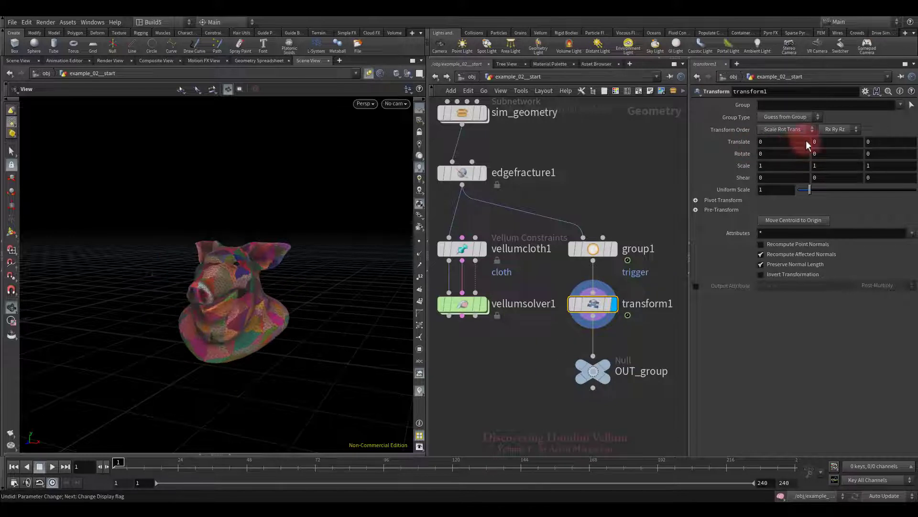
left_click(797, 142)
type("-$F*0.05")
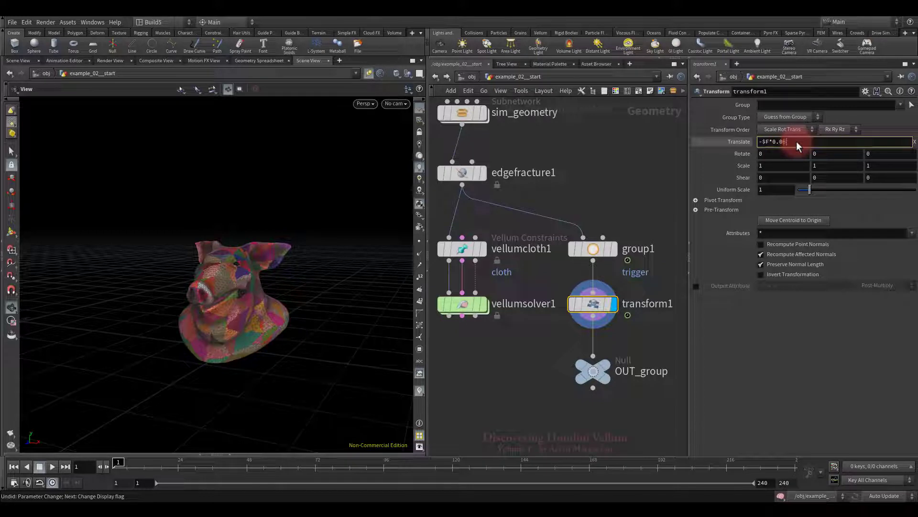
key("Return")
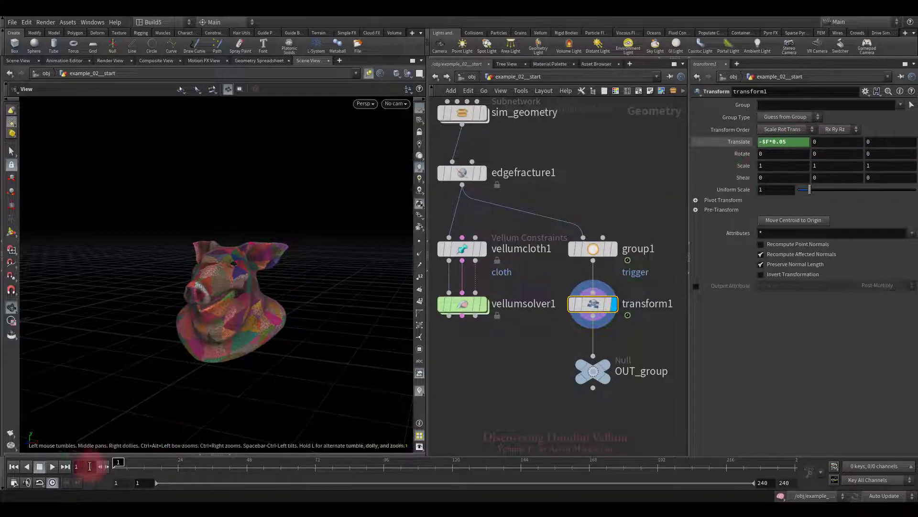
left_click(53, 467)
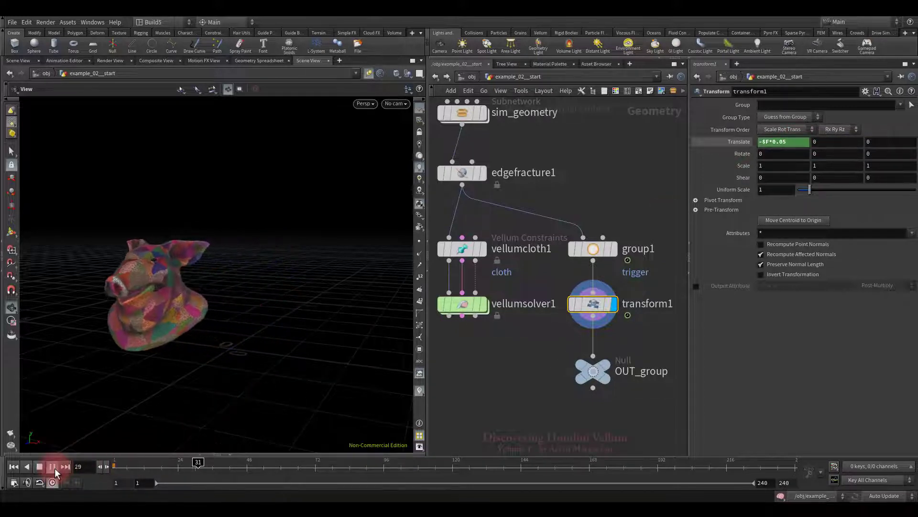
left_click(38, 467)
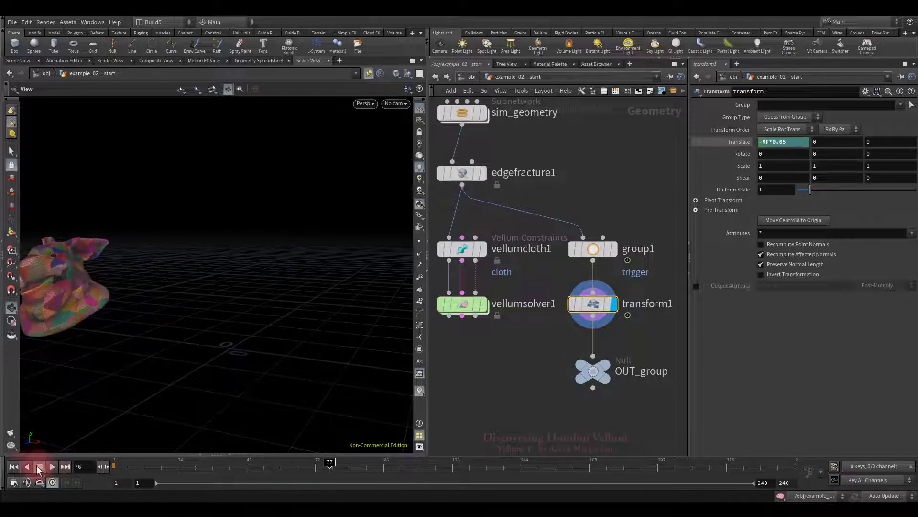
left_click(14, 467)
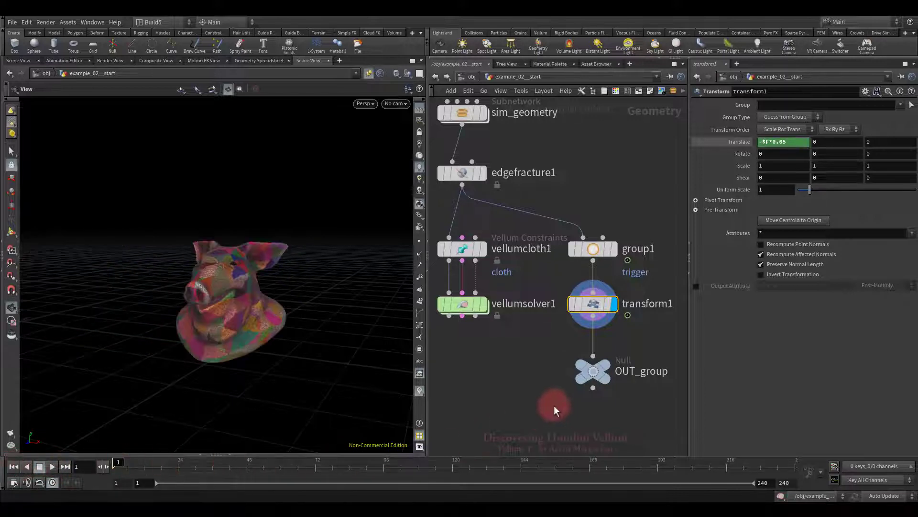
Display vellumsolver1, then enter its forces network and select geometrywrangle1.
left_click(487, 304)
middle_click_drag(504, 361, 560, 377)
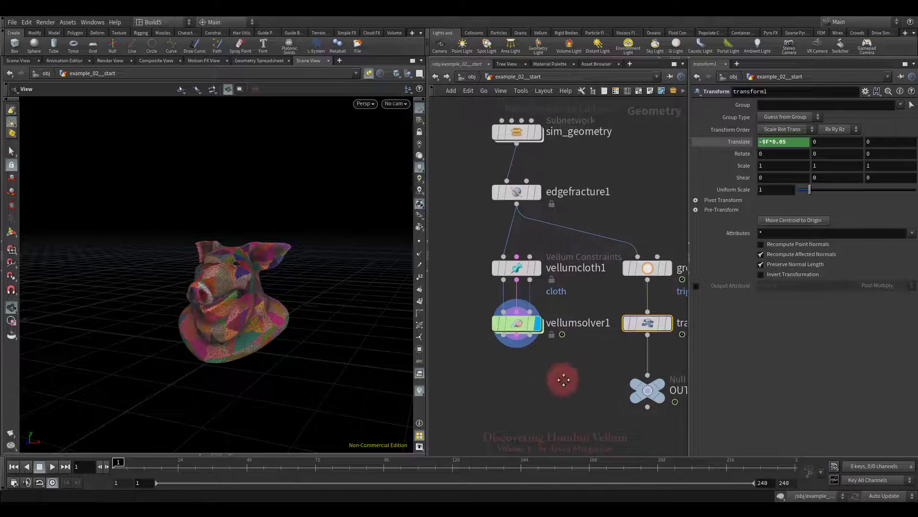
double_click(517, 323)
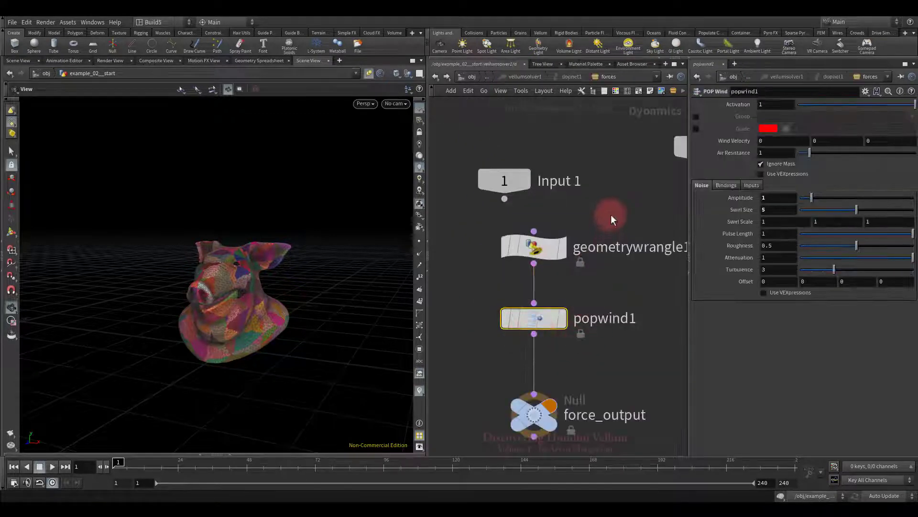
left_click(532, 257)
Add the line i@gluetoanimation = trigger to the wrangle's VEX code and play the sim.
left_click(790, 176)
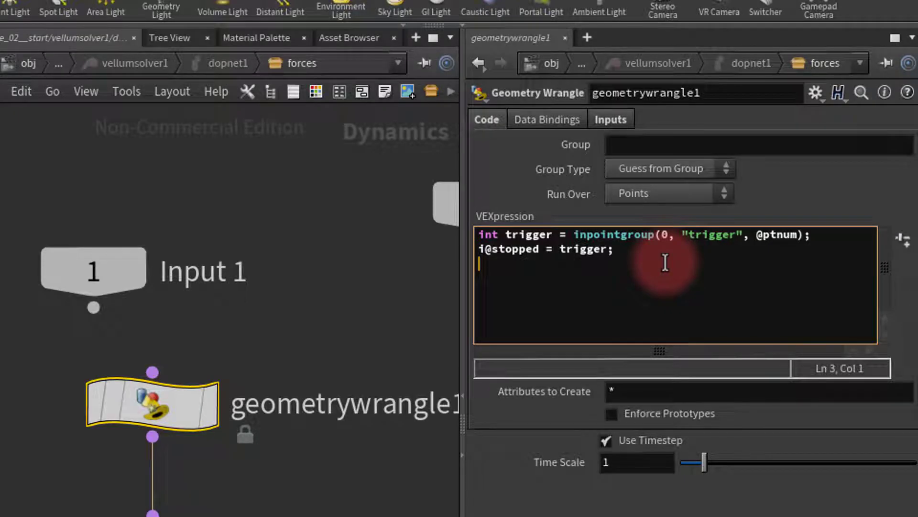
type("i@gluetoanimation =")
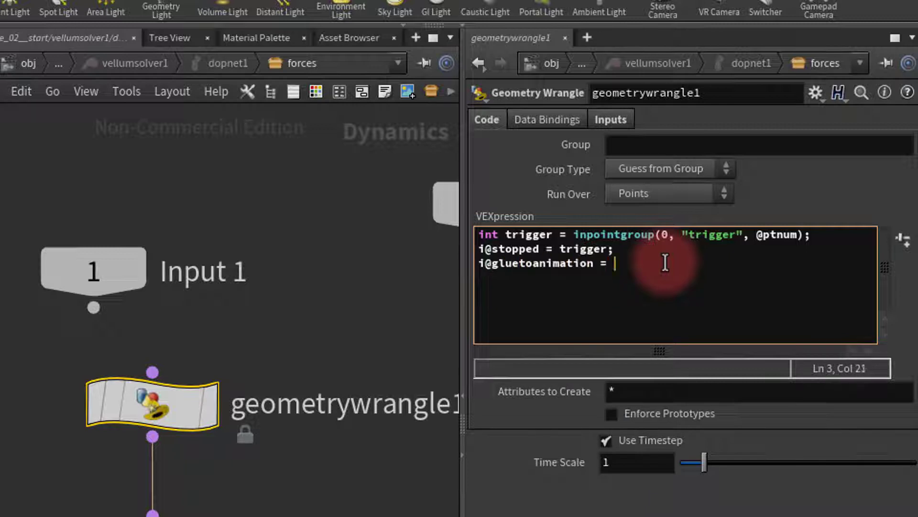
type(" trigger;")
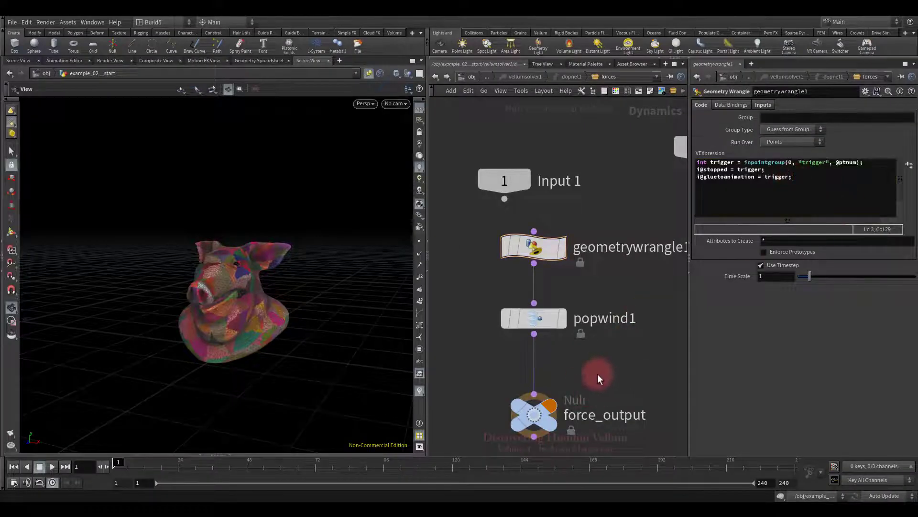
left_click(53, 466)
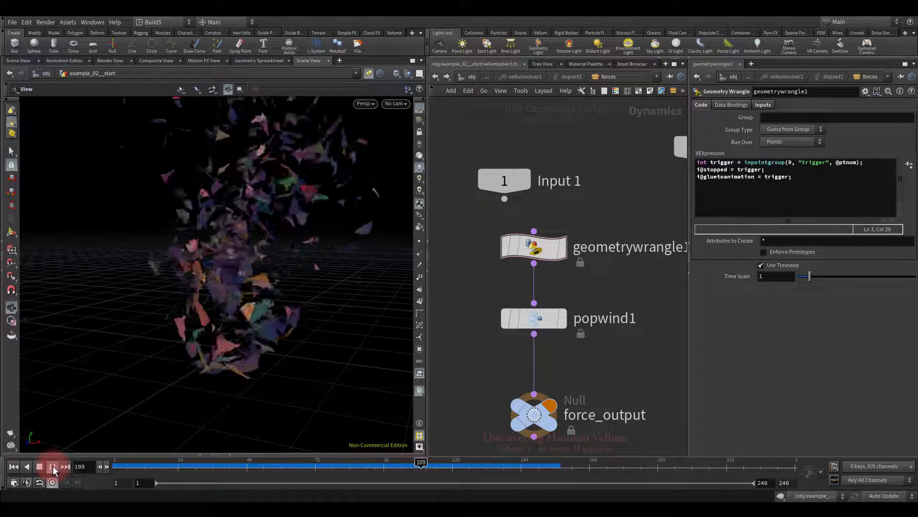
left_click(39, 466)
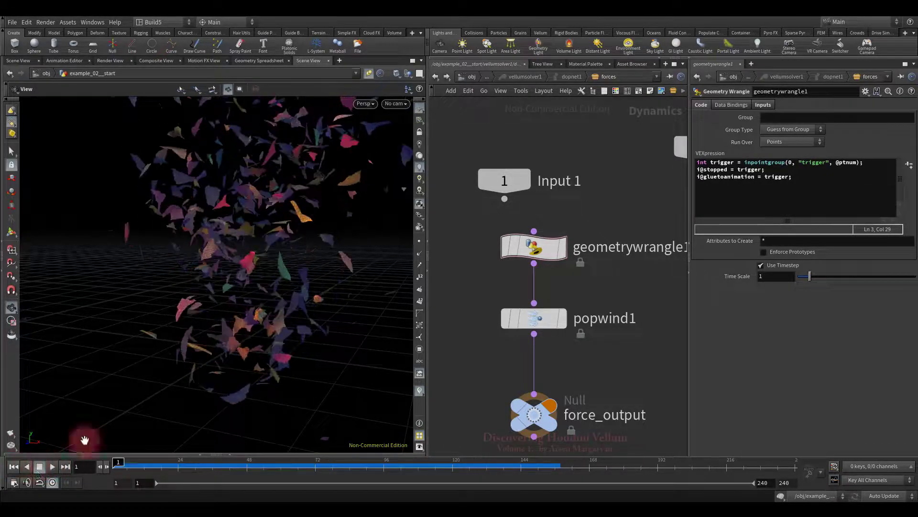
left_click(13, 466)
Back in example_02_start, show vellumsolver1's Advanced settings.
left_click(490, 80)
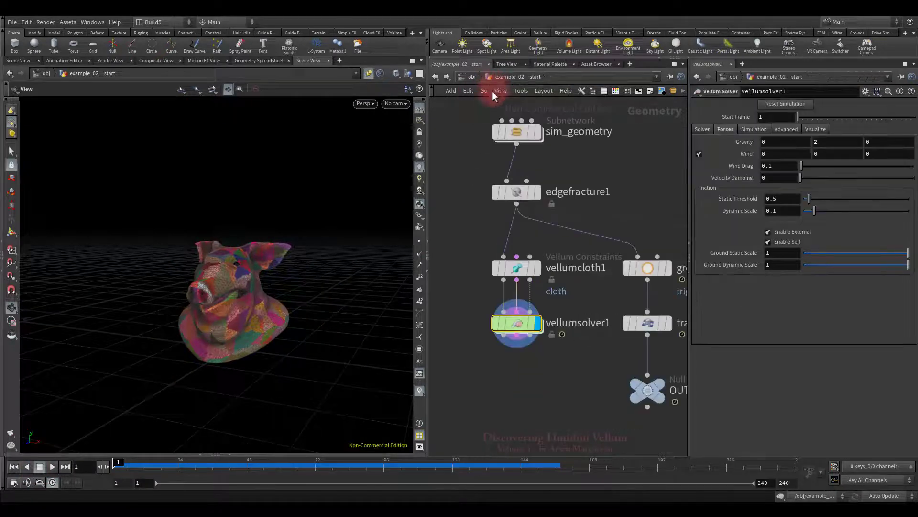
left_click_drag(542, 349, 548, 352)
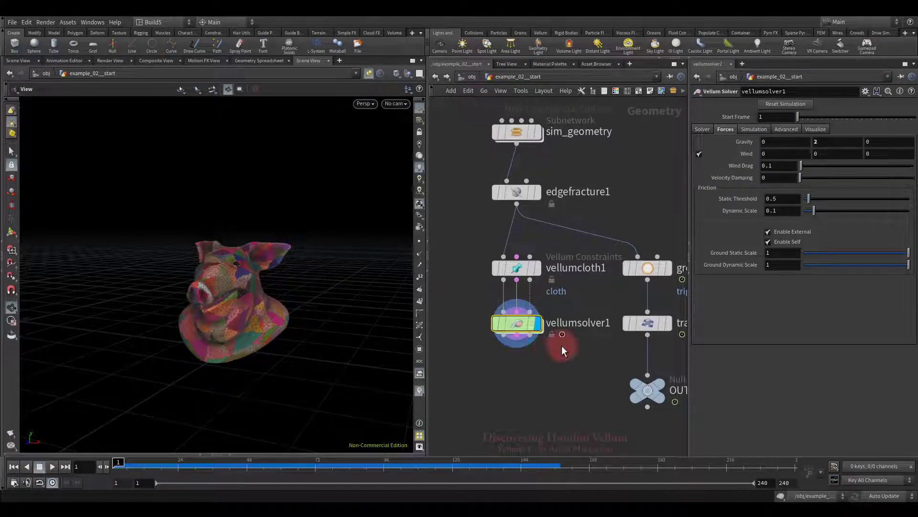
left_click(785, 130)
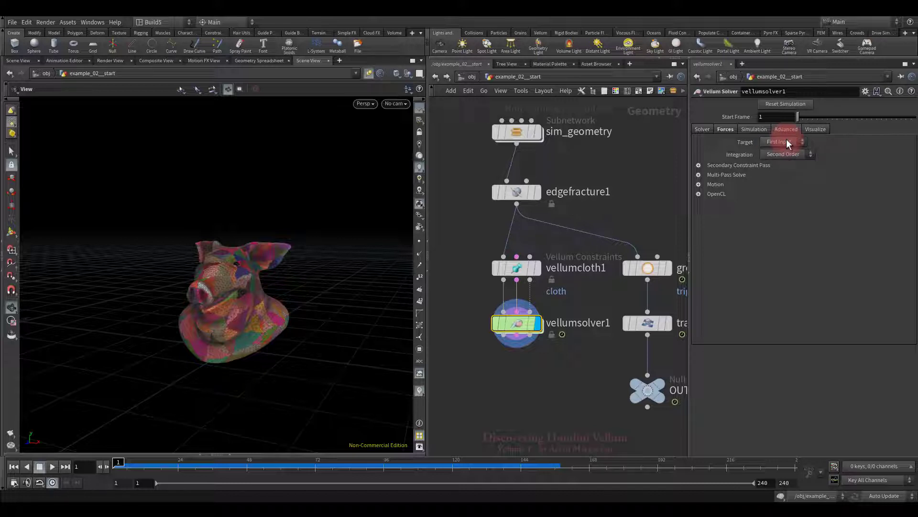
Test transform1 above vellumcloth1, then return it between group1 and OUT_group.
left_click_drag(650, 323, 518, 240)
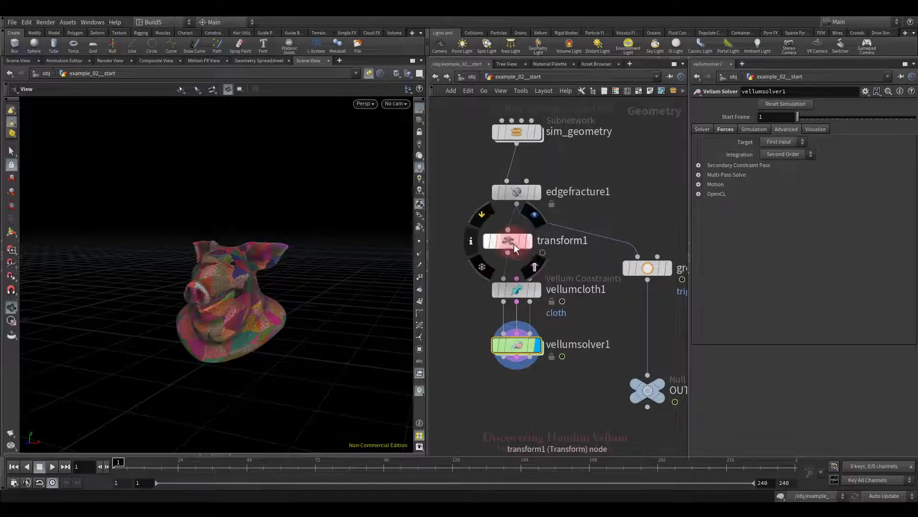
left_click(52, 467)
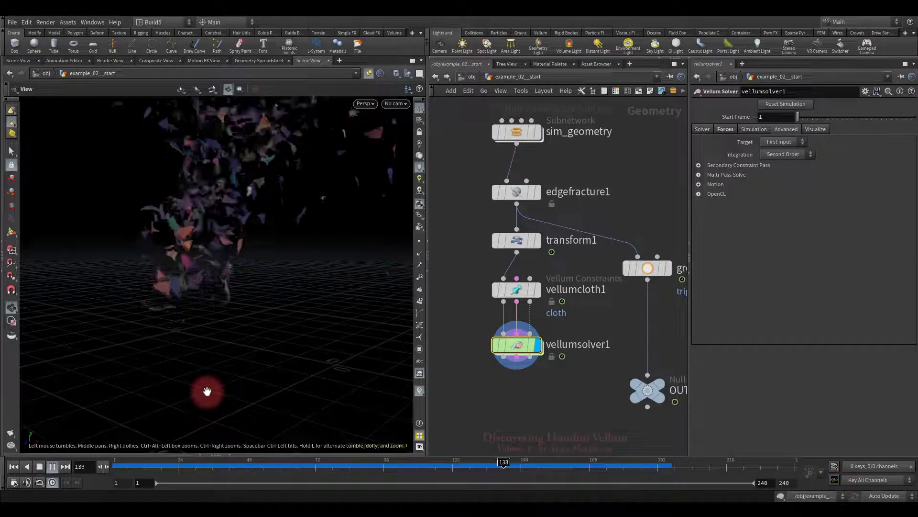
left_click(40, 467)
left_click(14, 466)
middle_click_drag(553, 375, 522, 366)
left_click_drag(498, 232, 619, 323)
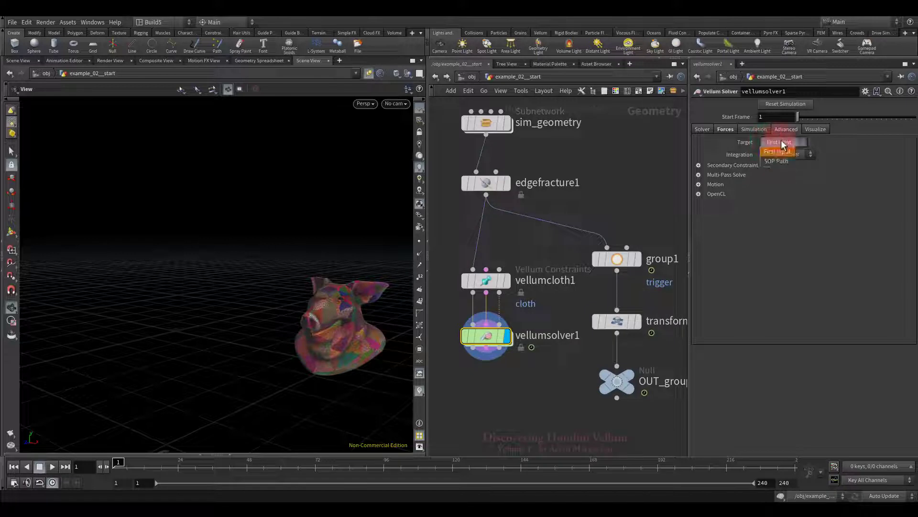
Point the solver's SOP path target to OUT_group.
left_click(776, 161)
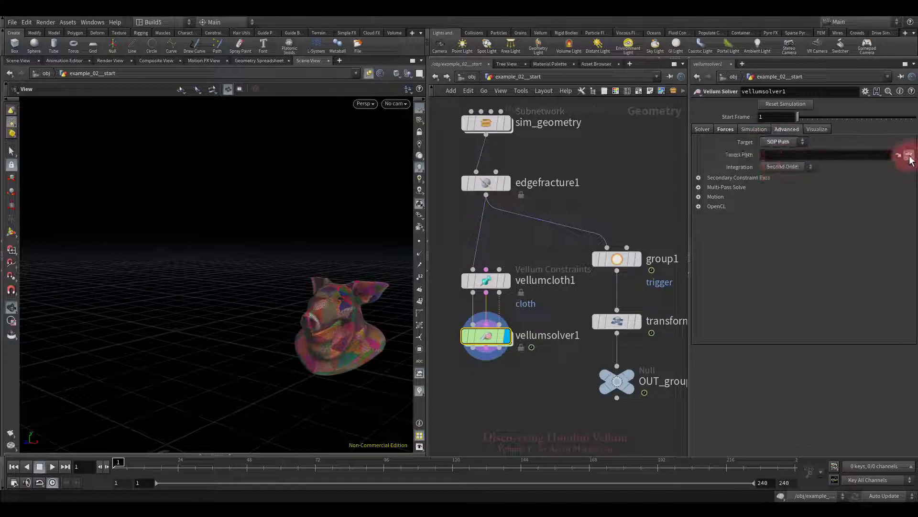
left_click(908, 155)
left_click(854, 113)
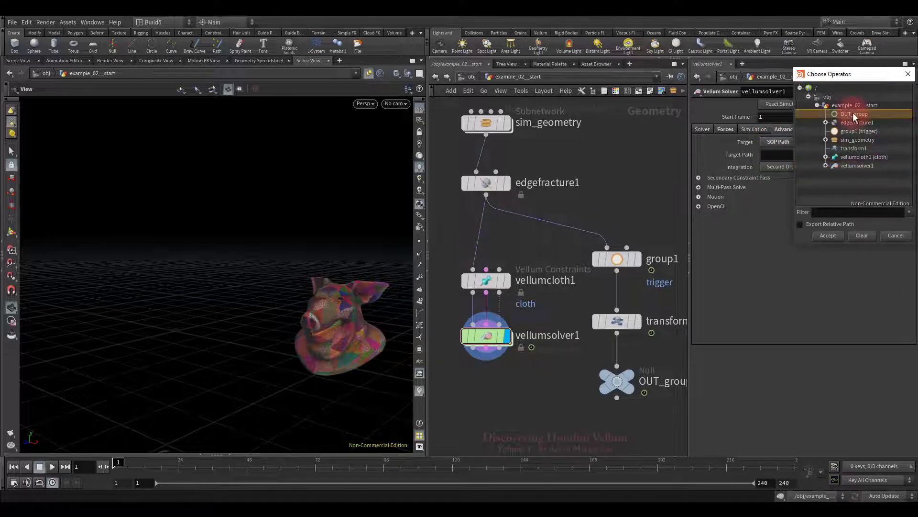
left_click(827, 236)
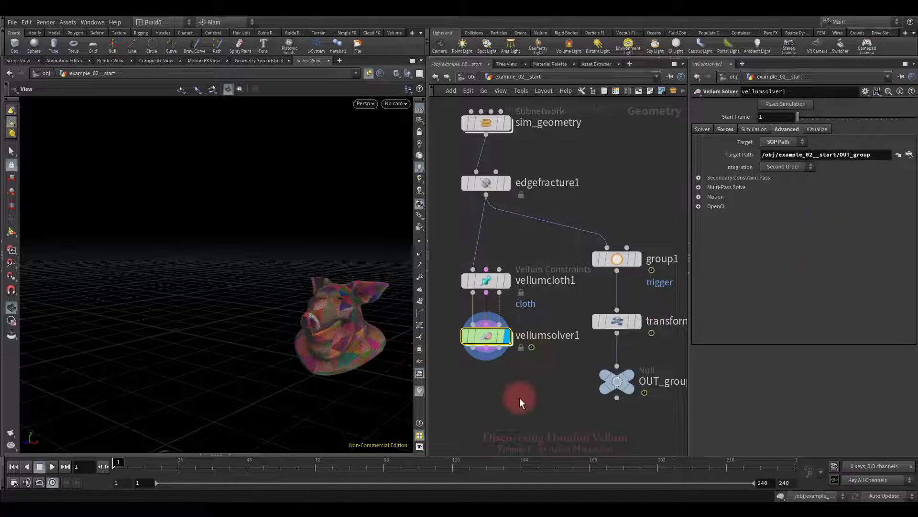
Play the simulation while orbiting the shattering pig, then stop and rewind to frame 1.
left_click(53, 467)
left_click_drag(256, 370, 216, 366)
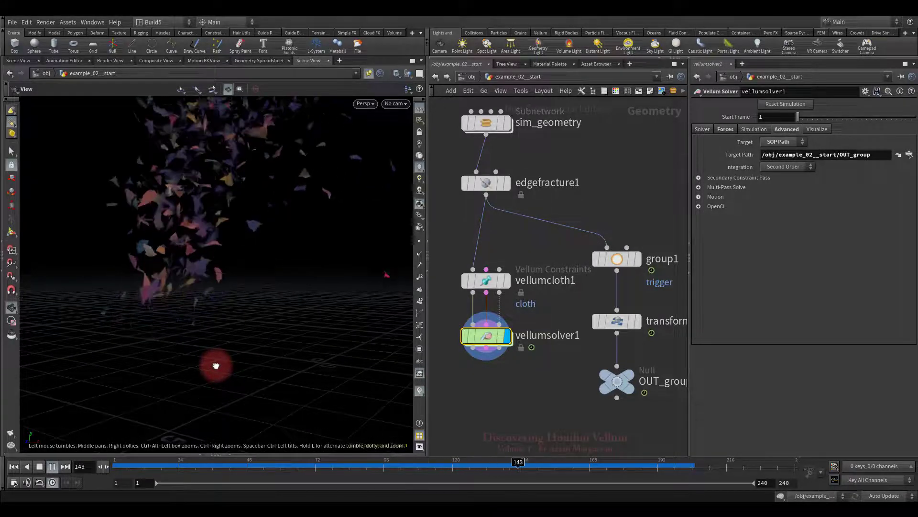
left_click(40, 467)
left_click_drag(178, 400, 158, 402)
left_click(39, 467)
left_click(14, 466)
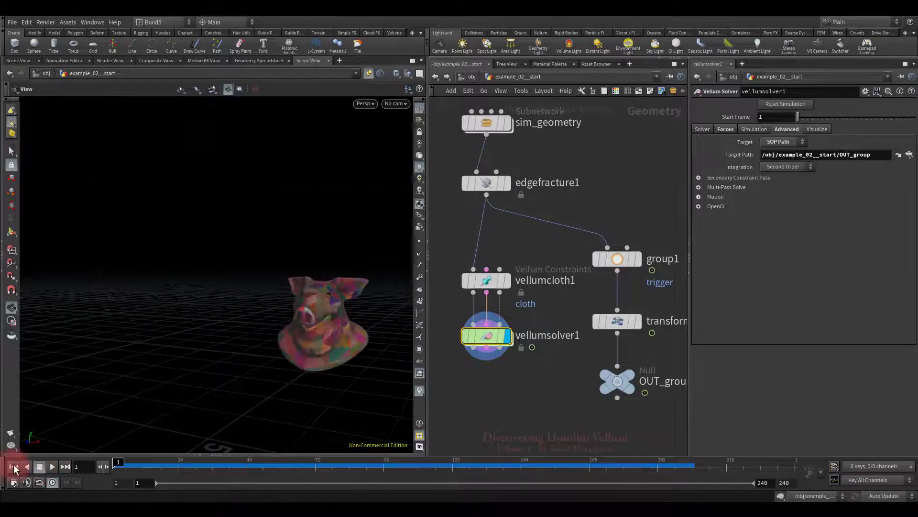
Create a reference copy of transform1 as transform2 and place it beside the network.
mouse_move(527, 409)
middle_mouse_down()
mouse_move(549, 394)
mouse_move(544, 378)
middle_mouse_up()
right_click(623, 312)
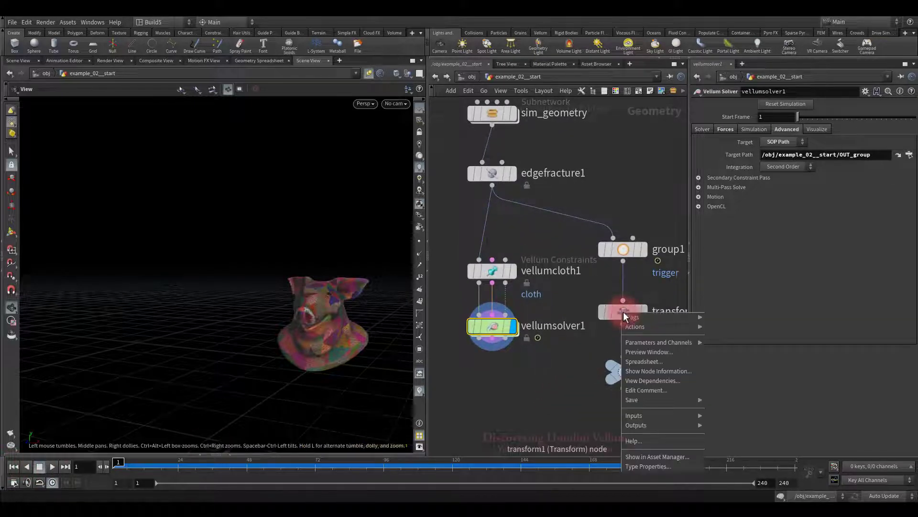
mouse_move(642, 324)
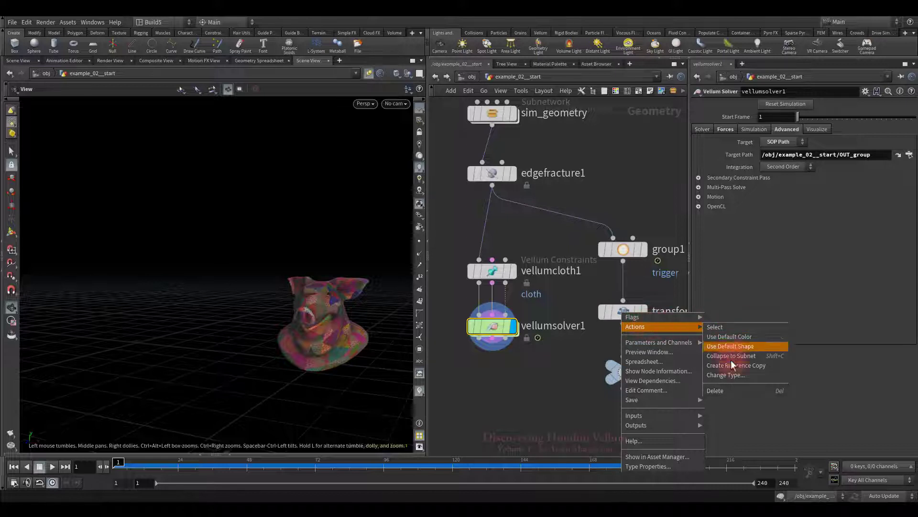
left_click(697, 365)
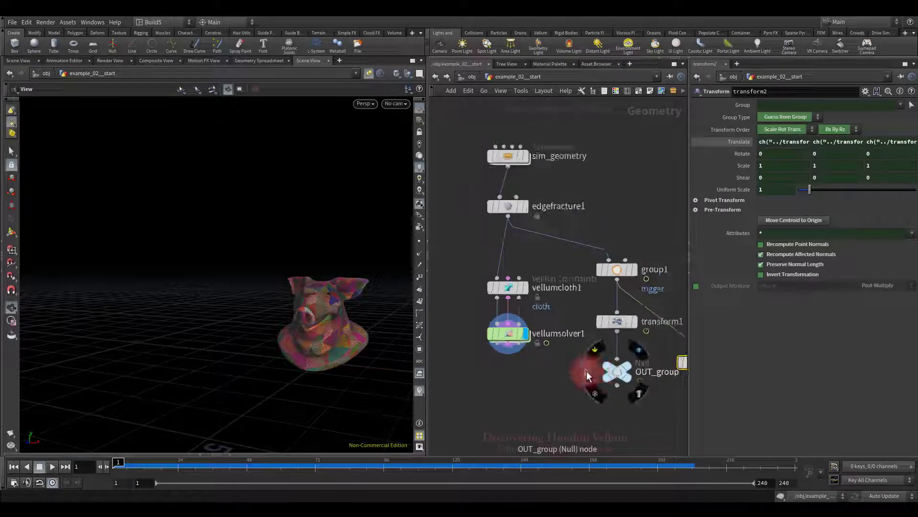
scroll(565, 373, "down", 3)
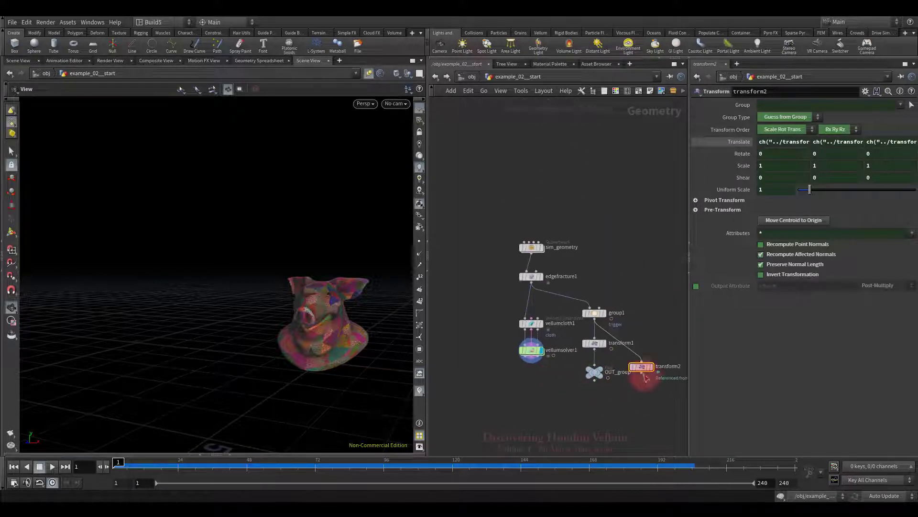
left_click_drag(641, 372, 484, 302)
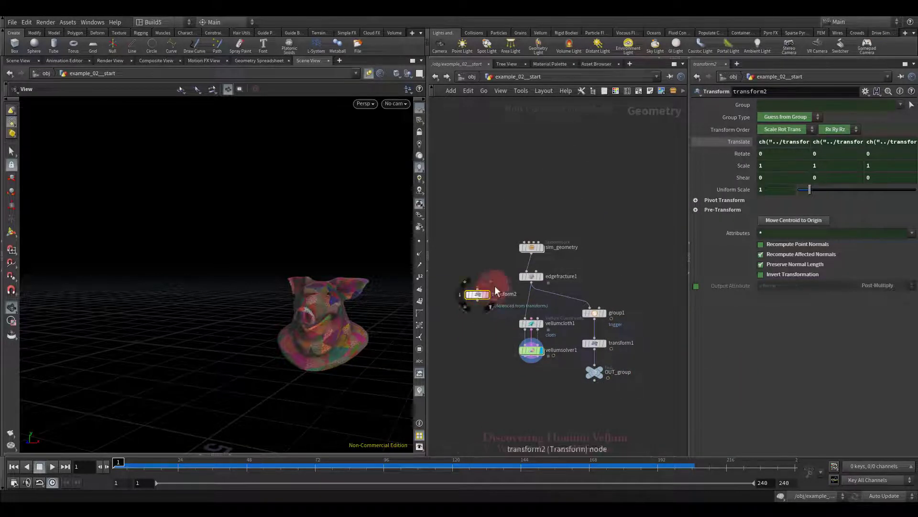
Wire sim_geometry into transform2 and display its result.
scroll(519, 257, "up", 2)
left_click_drag(539, 254, 489, 277)
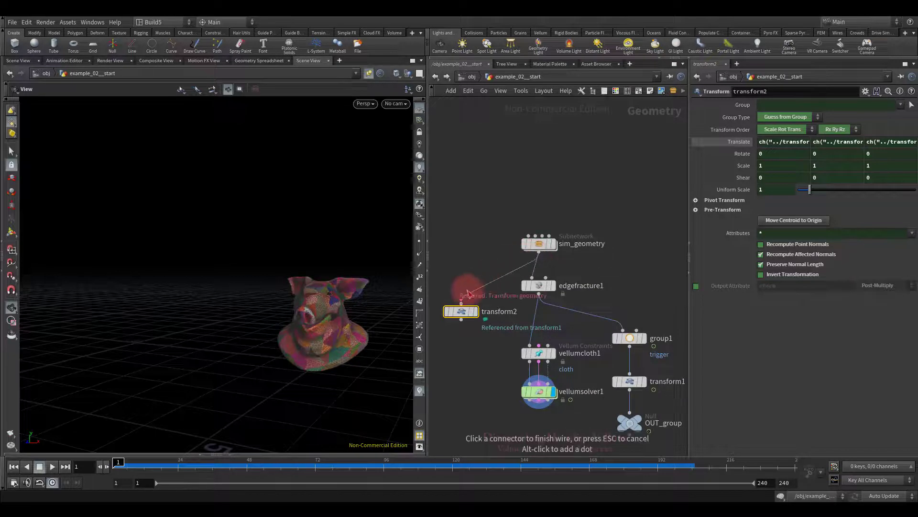
left_click(466, 294)
middle_click_drag(492, 330, 544, 338)
left_click(527, 317)
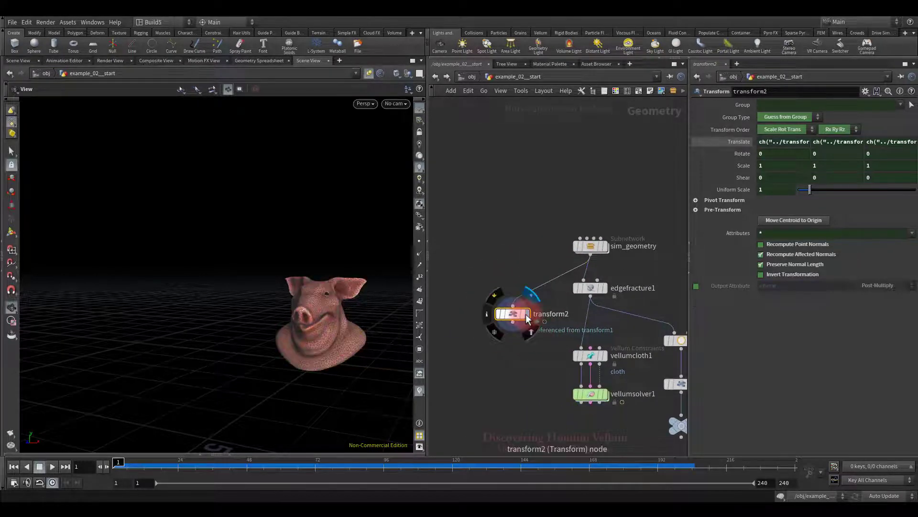
Add a Peak node below transform2 with Distance -0.02 and display it.
key("Tab")
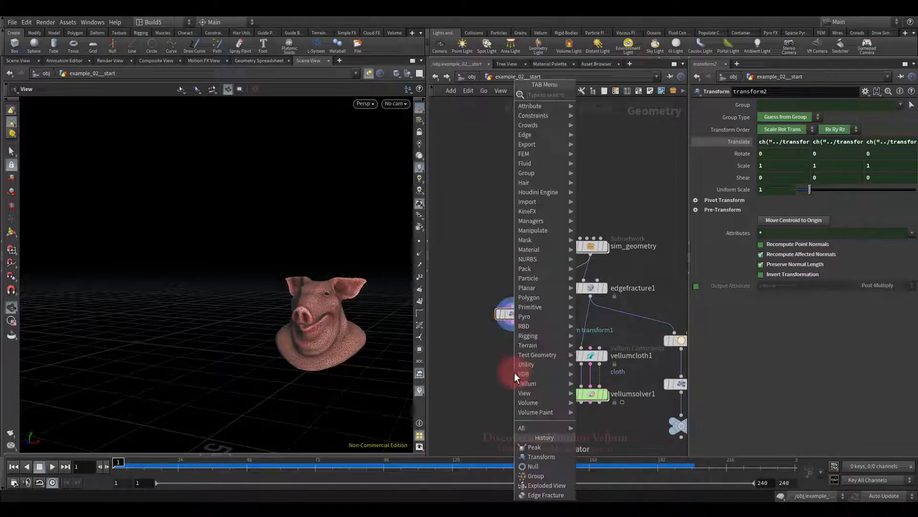
type("pea")
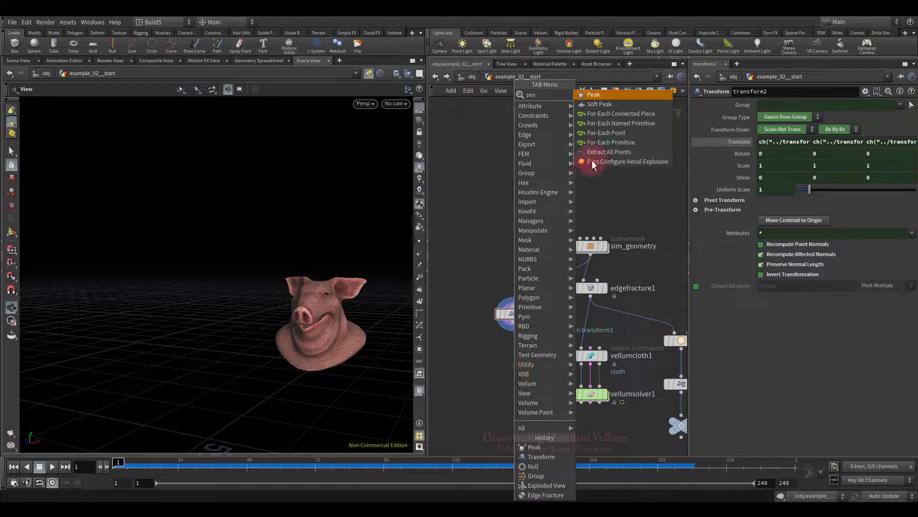
left_click(598, 94)
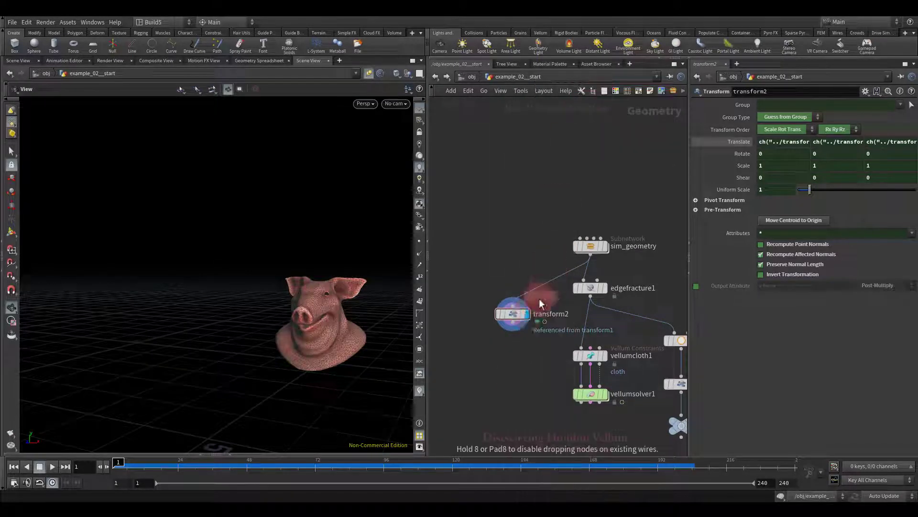
left_click(512, 350)
scroll(526, 368, "up", 3)
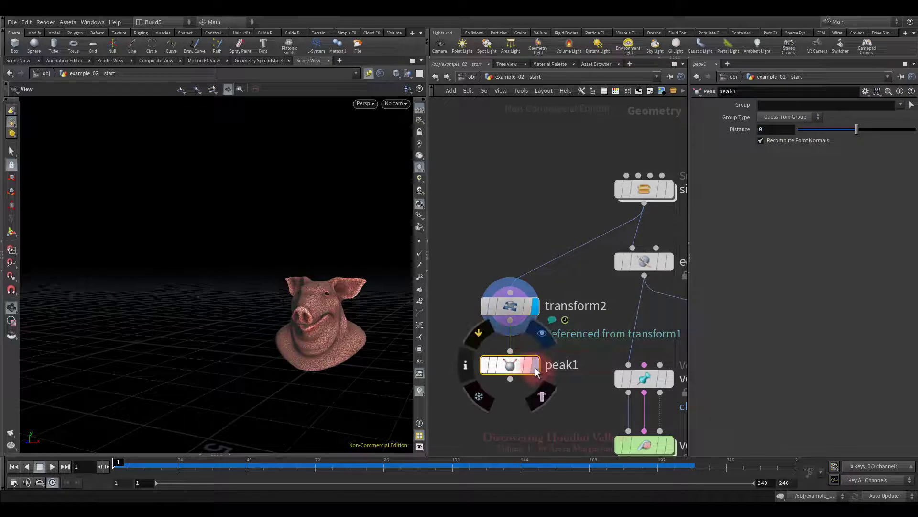
left_click(538, 373)
left_click(760, 130)
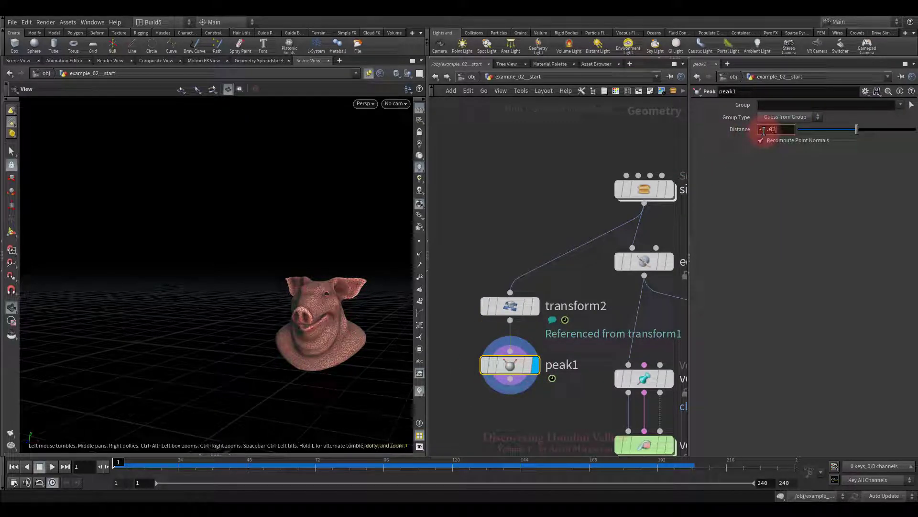
key("Return")
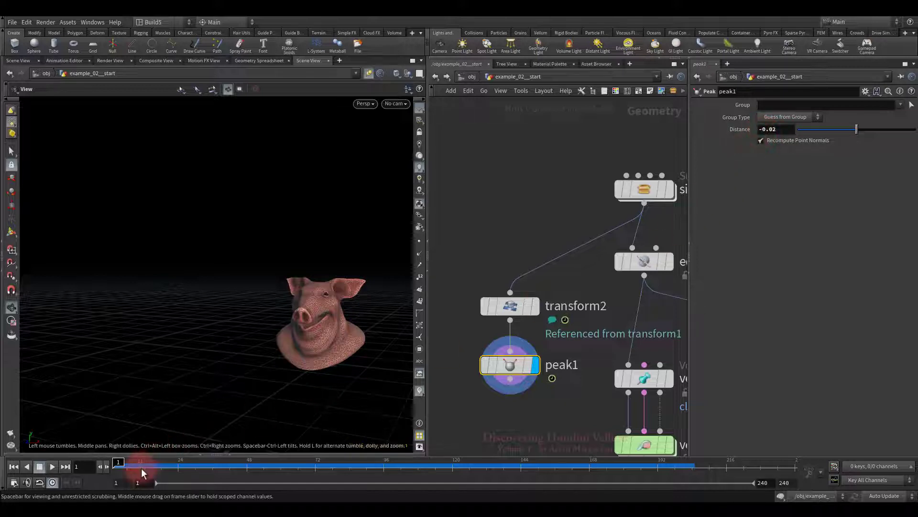
Scrub the animation back to frame 1 and select vellumcloth1 and vellumsolver1.
left_click_drag(142, 468, 110, 467)
scroll(489, 407, "down", 2)
middle_click_drag(489, 411, 492, 338)
left_click_drag(588, 399, 582, 371)
Connect peak1 into vellumcloth1's third input.
left_click(488, 316)
left_click(593, 361)
scroll(619, 321, "down", 2)
middle_click_drag(619, 321, 576, 312)
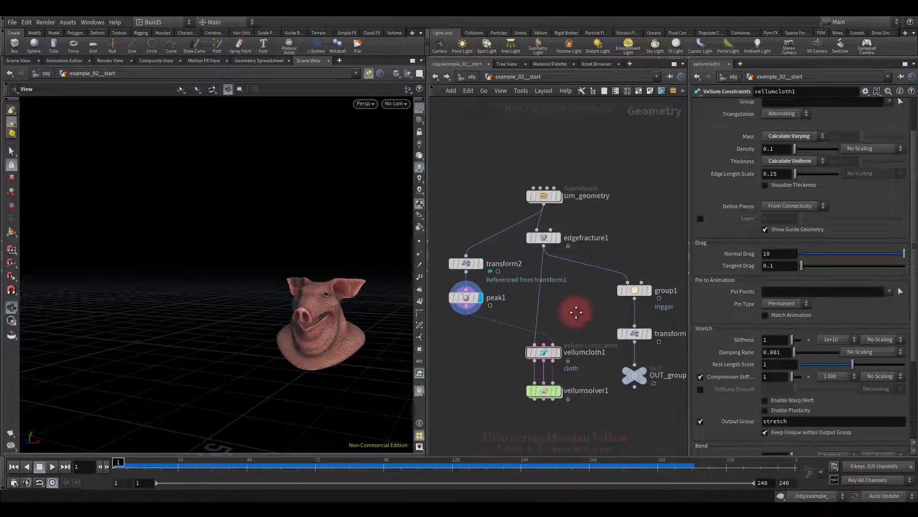
Rearrange edgefracture1, transform2, peak1 and the left branch into tidy columns.
left_click_drag(554, 237, 638, 242)
left_click_drag(437, 241, 483, 321)
left_click_drag(461, 301, 549, 290)
left_click_drag(664, 217, 474, 376)
left_click_drag(617, 230, 577, 300)
left_click(531, 282)
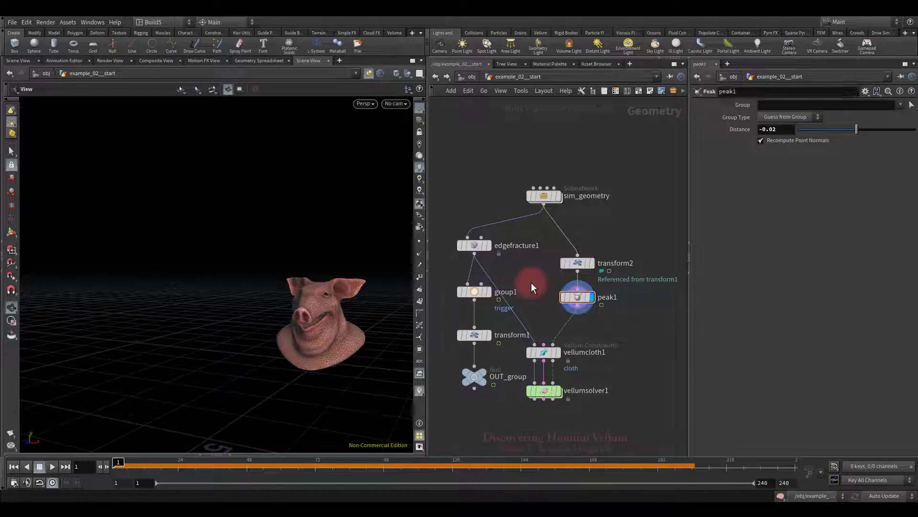
middle_click_drag(619, 229, 658, 225)
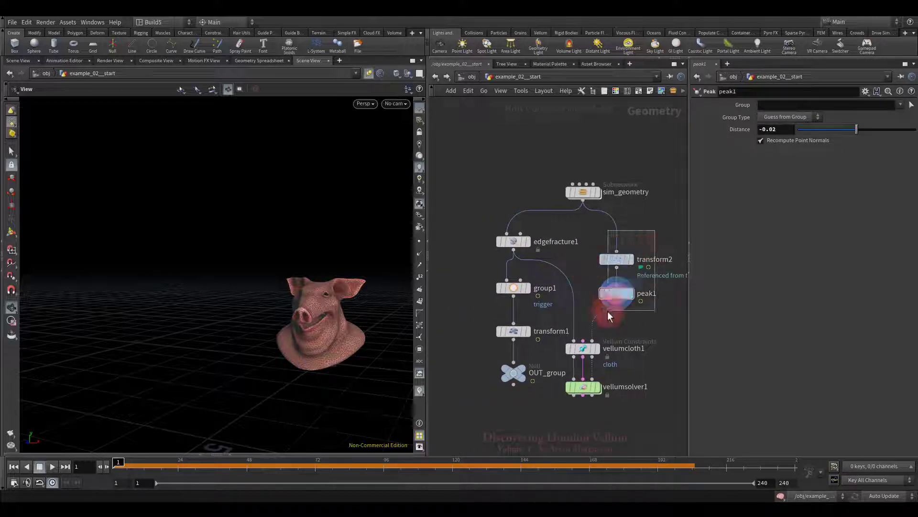
left_click_drag(608, 316, 629, 287)
left_click(648, 328)
Set the display flag back on vellumsolver1.
mouse_move(641, 337)
middle_mouse_down()
mouse_move(636, 296)
mouse_move(644, 320)
middle_mouse_up()
scroll(641, 295, "up", 2)
left_click(584, 384)
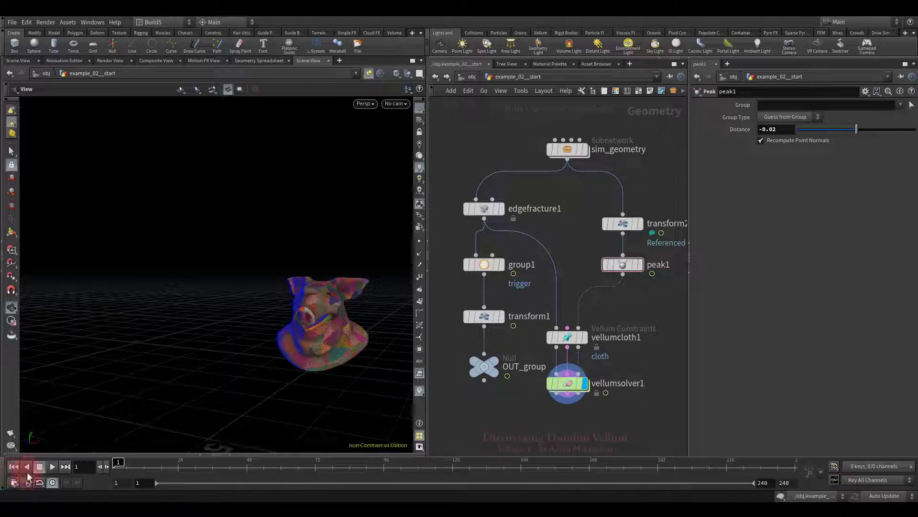
left_click(51, 466)
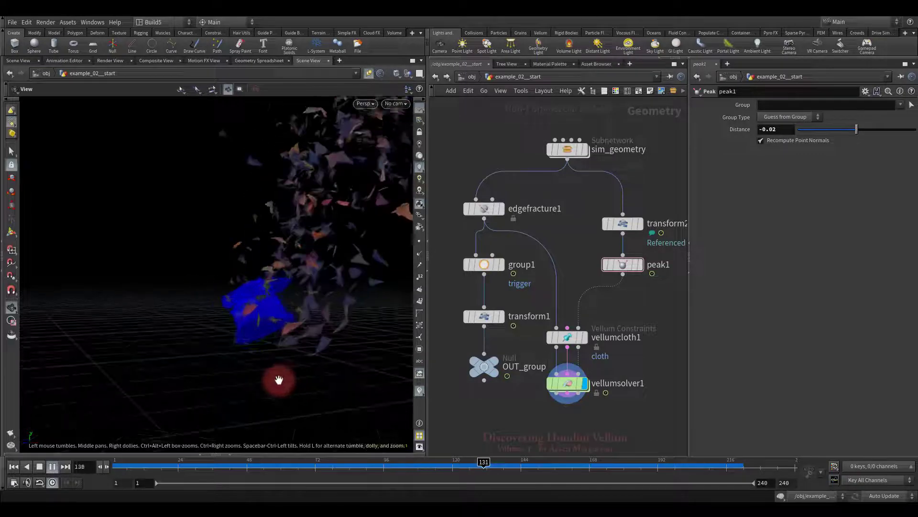
left_click_drag(319, 383, 266, 389)
left_click(39, 467)
left_click(14, 467)
left_click(52, 467)
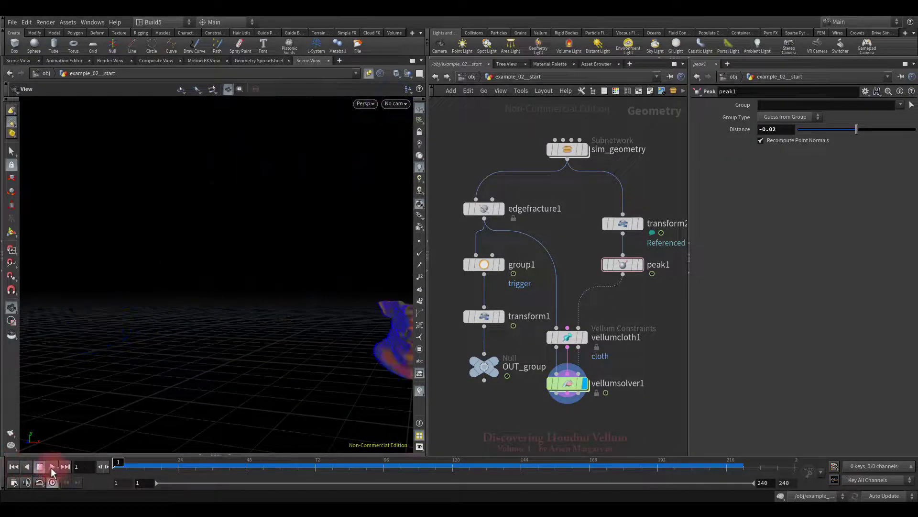
left_click_drag(282, 393, 330, 392)
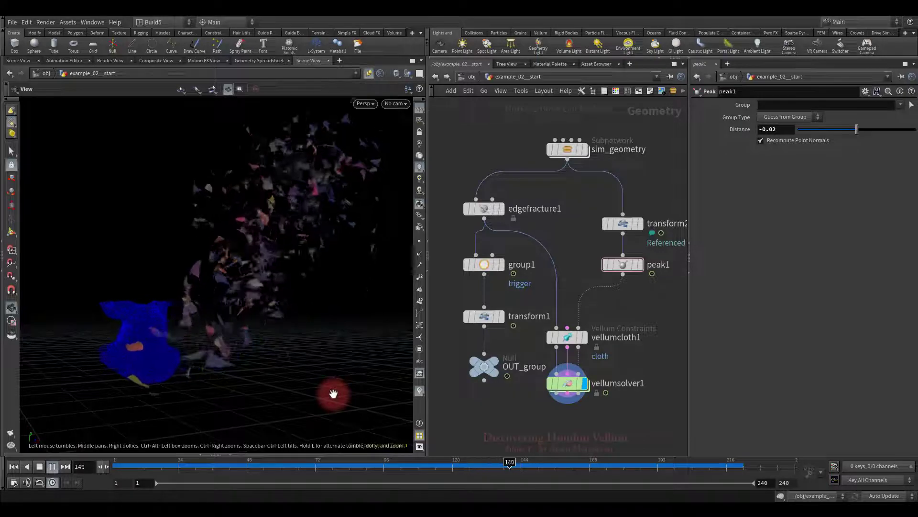
mouse_move(334, 393)
left_mouse_down()
mouse_move(317, 389)
mouse_move(51, 467)
mouse_move(242, 375)
mouse_move(332, 373)
mouse_move(185, 354)
mouse_move(268, 369)
left_mouse_up()
left_click(39, 466)
left_click(14, 466)
In the forces wrangle, replace gluetoanimation with pintoanimation in the VEX code.
double_click(567, 383)
left_click(756, 193)
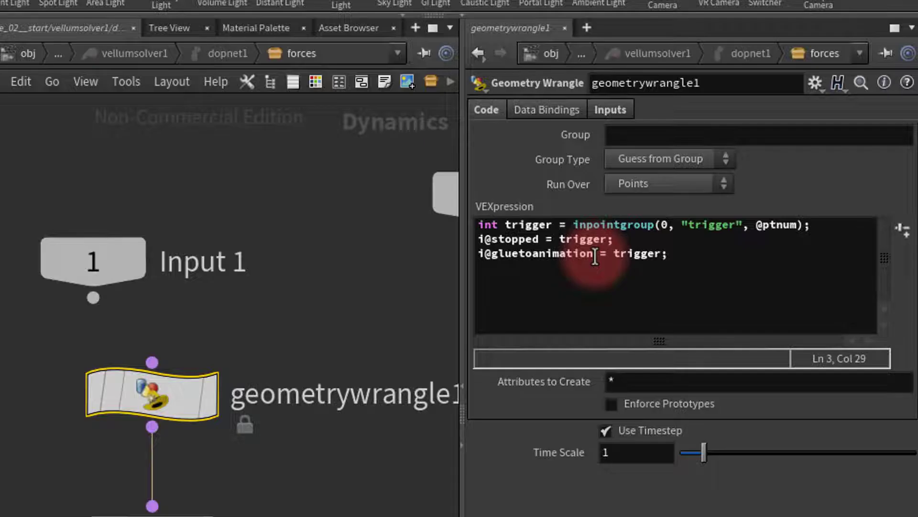
left_click_drag(753, 177, 706, 188)
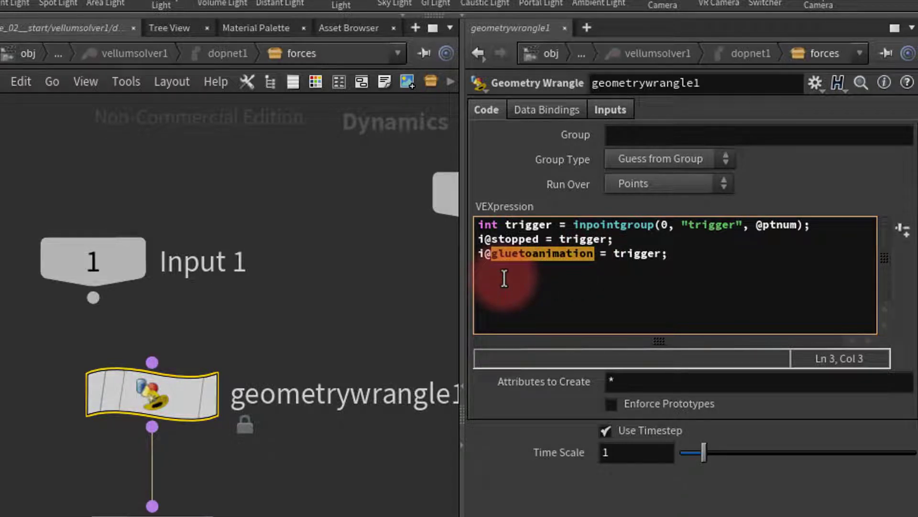
type("pin")
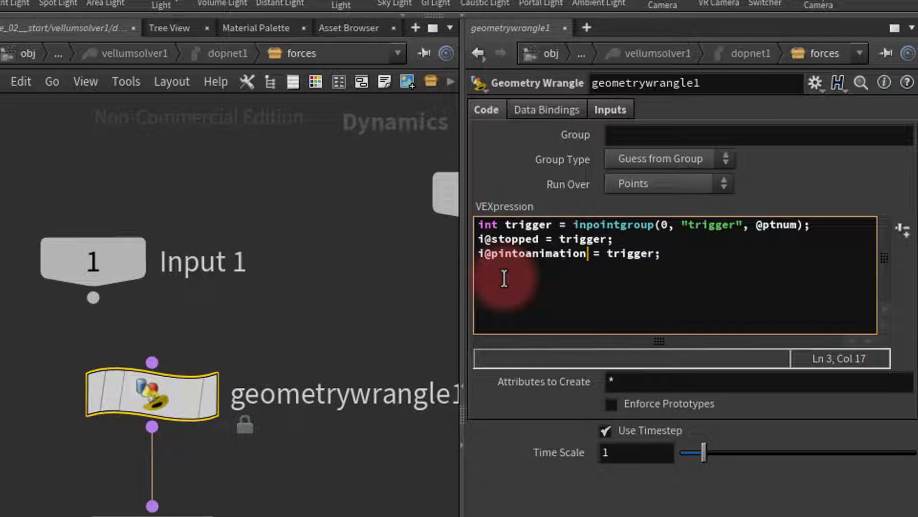
left_click(320, 311)
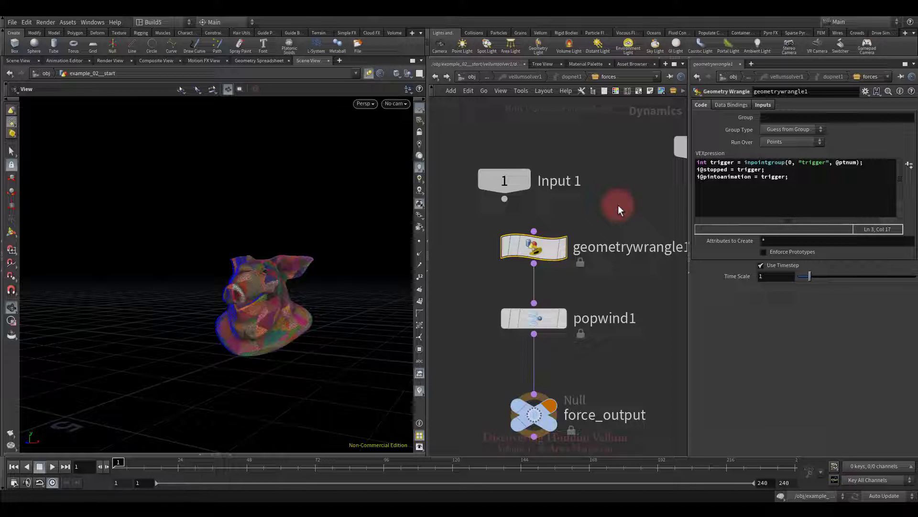
left_click(618, 205)
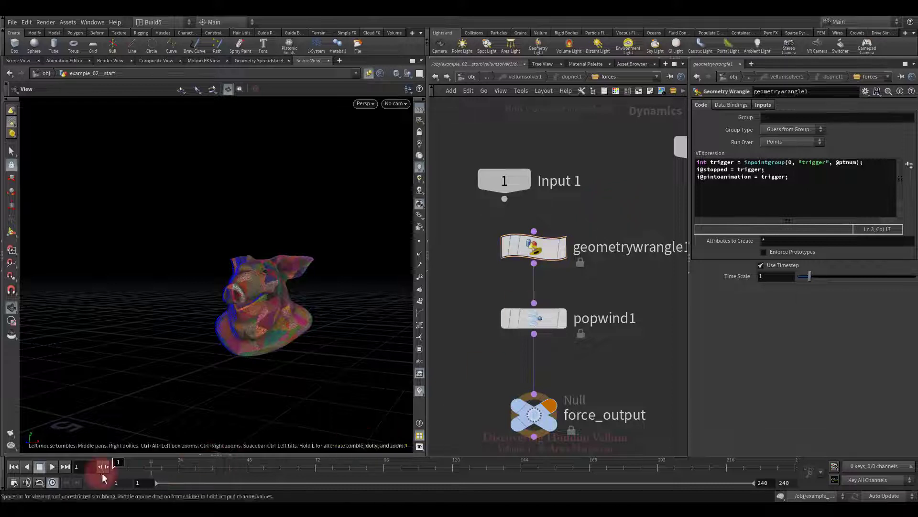
Play the simulation while orbiting the breaking pig, then rewind to frame 1.
left_click(53, 466)
left_click_drag(130, 445, 189, 374)
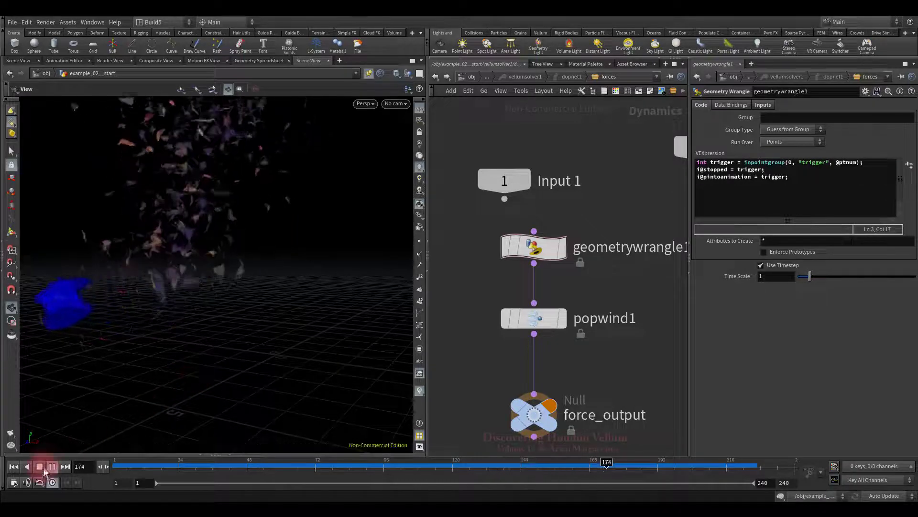
left_click(13, 466)
left_click_drag(263, 353, 194, 360)
In example_02_start, check vellumcloth1's Pin Type options, leaving it at Permanent.
left_click(496, 81)
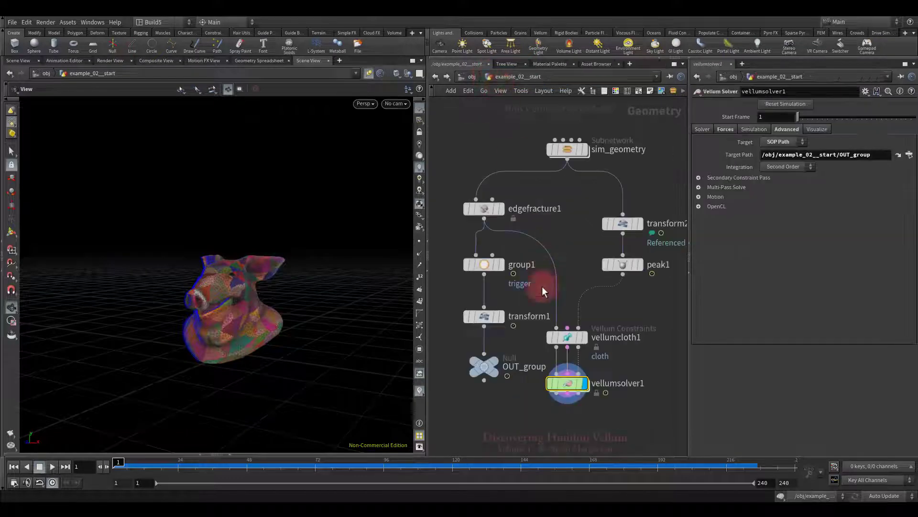
left_click(576, 339)
left_click(782, 303)
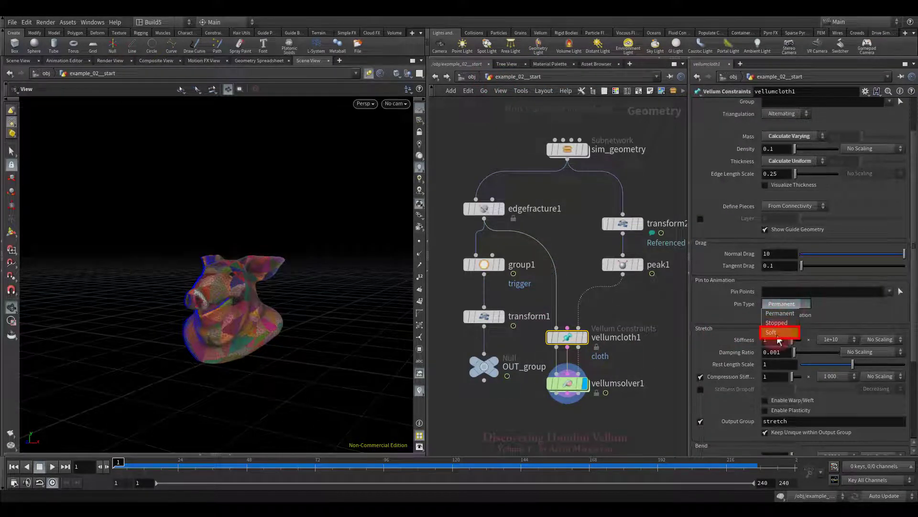
left_click(670, 345)
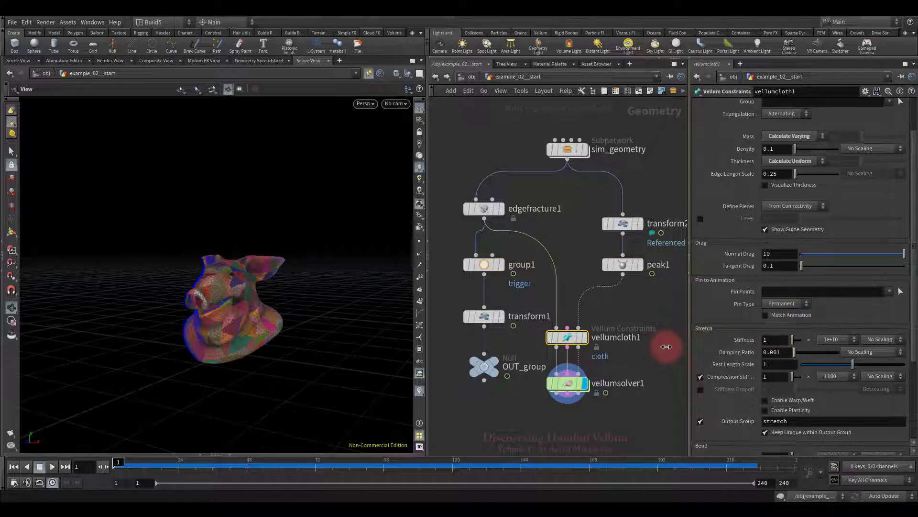